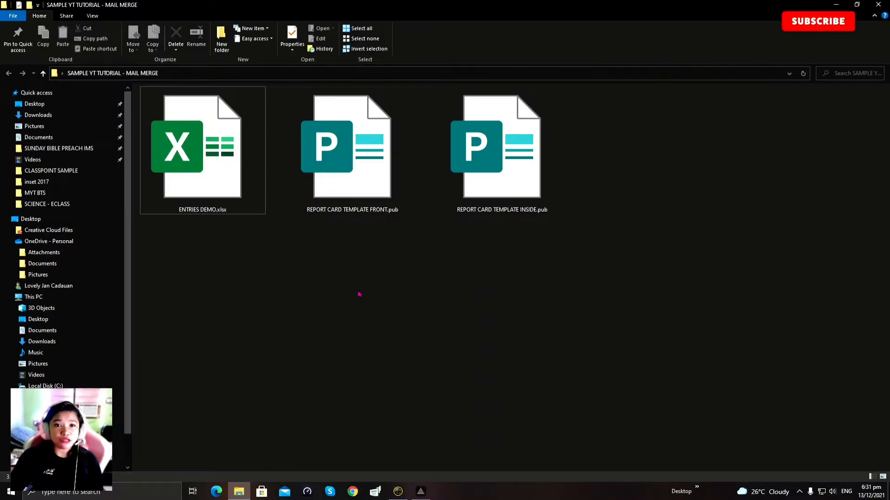
# Step: Select REPORT CARD TEMPLATE FRONT.pub in the SAMPLE YT TUTORIAL - MAIL MERGE folder
pyautogui.click(353, 166)
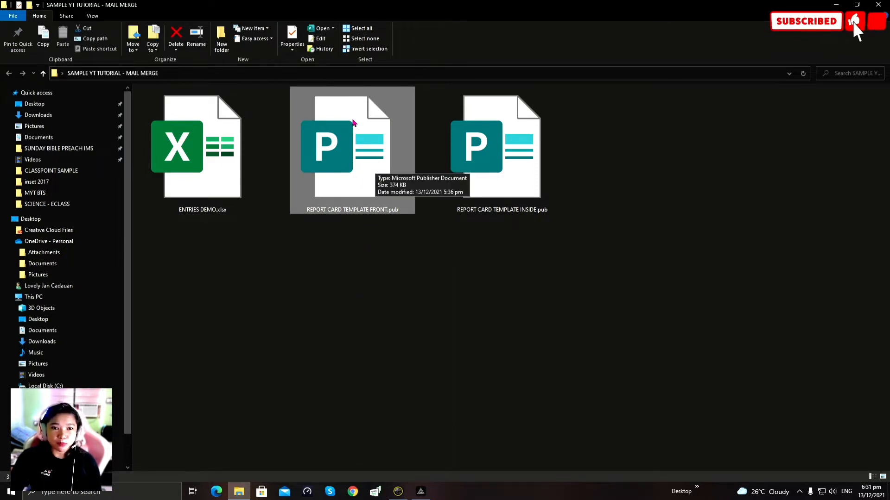
pyautogui.doubleClick(540, 158)
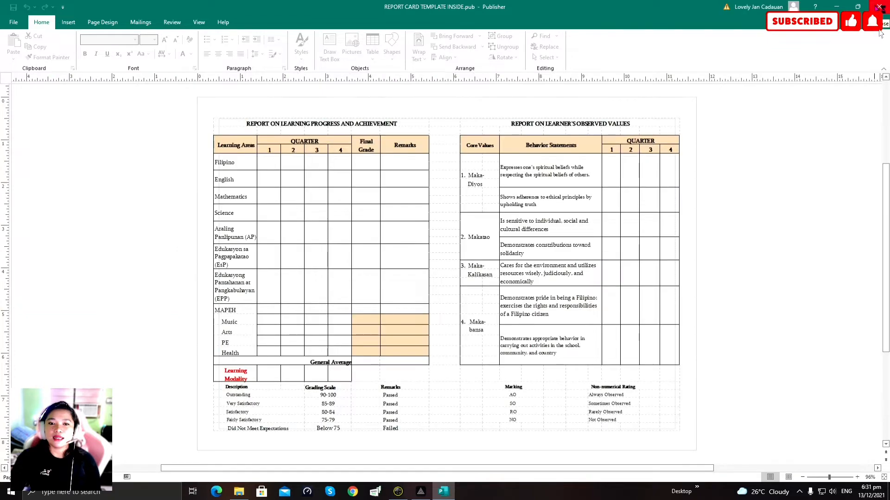
pyautogui.click(879, 7)
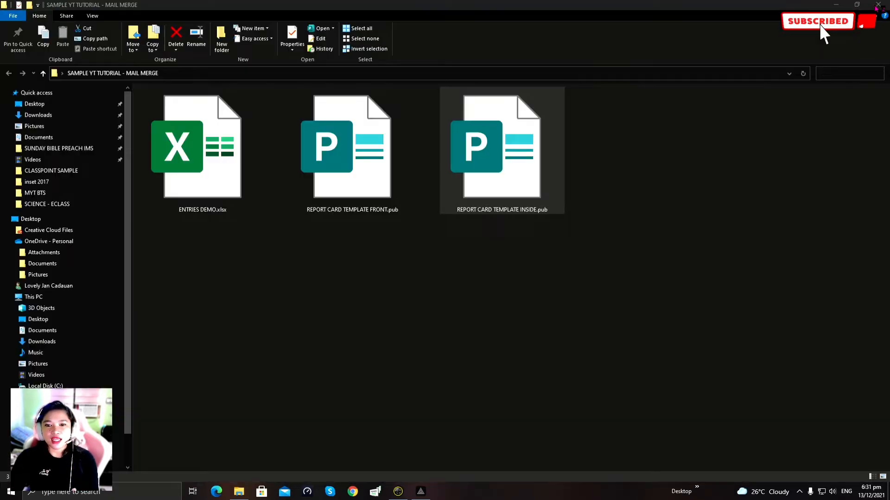
pyautogui.doubleClick(415, 167)
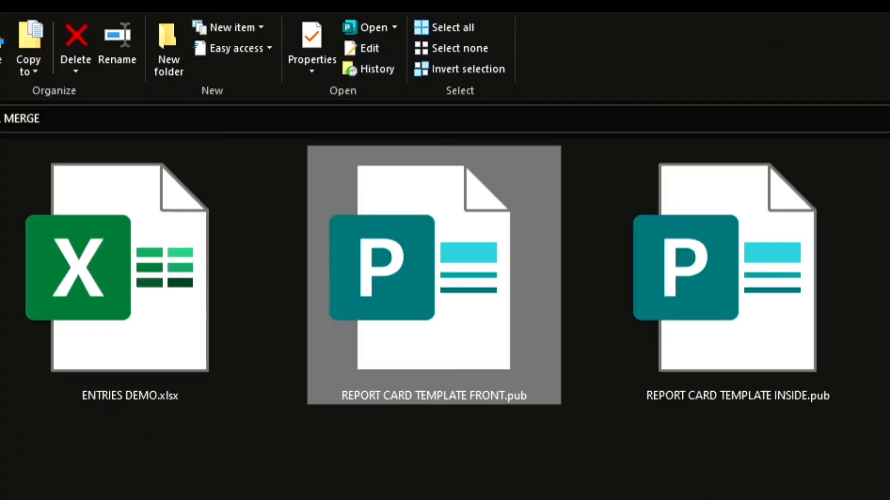
pyautogui.click(436, 454)
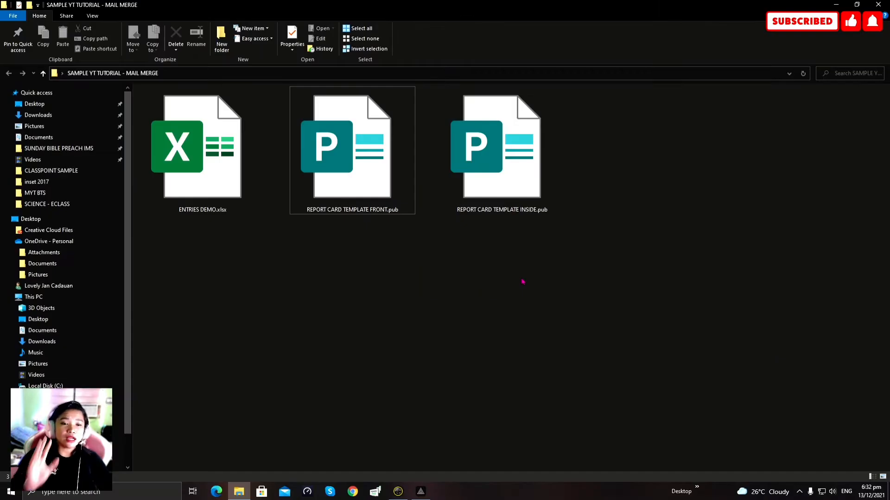
pyautogui.click(227, 171)
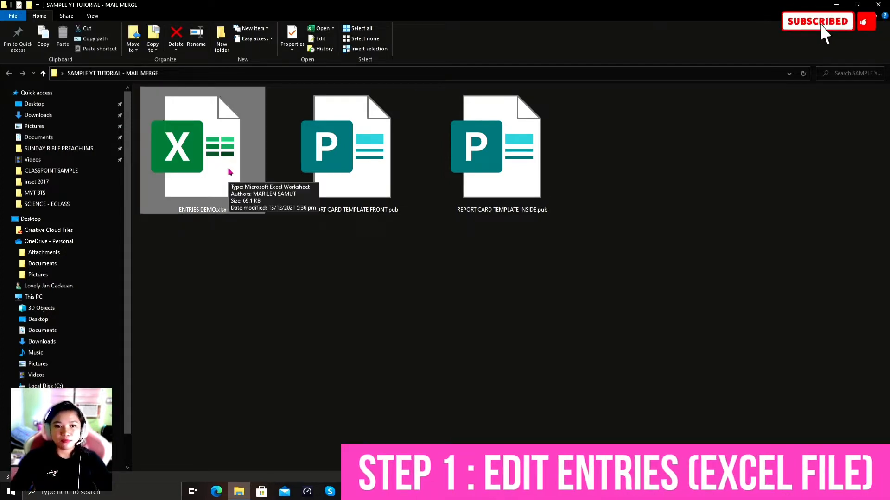
# Step: Open ENTRIES DEMO.xlsx and fill 2021 - 2022 down every row of column A
pyautogui.doubleClick(229, 172)
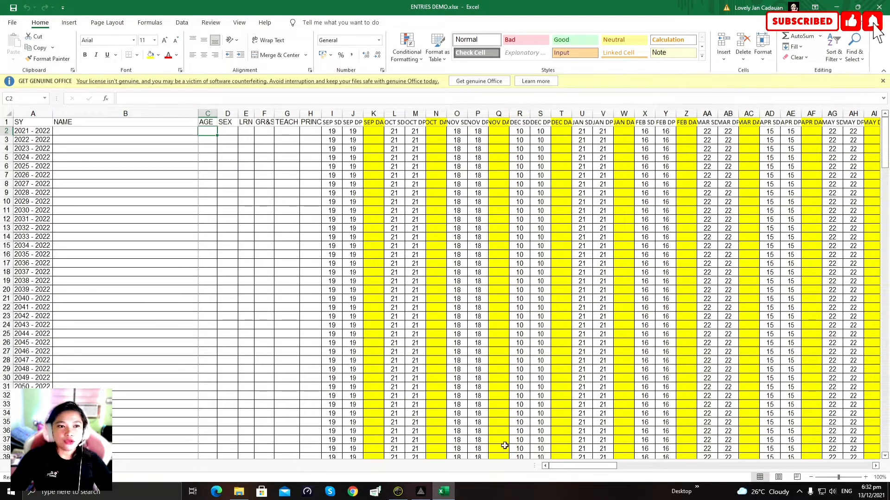
pyautogui.moveTo(579, 469); pyautogui.dragTo(515, 463)
pyautogui.scroll(-4, 414, 412)
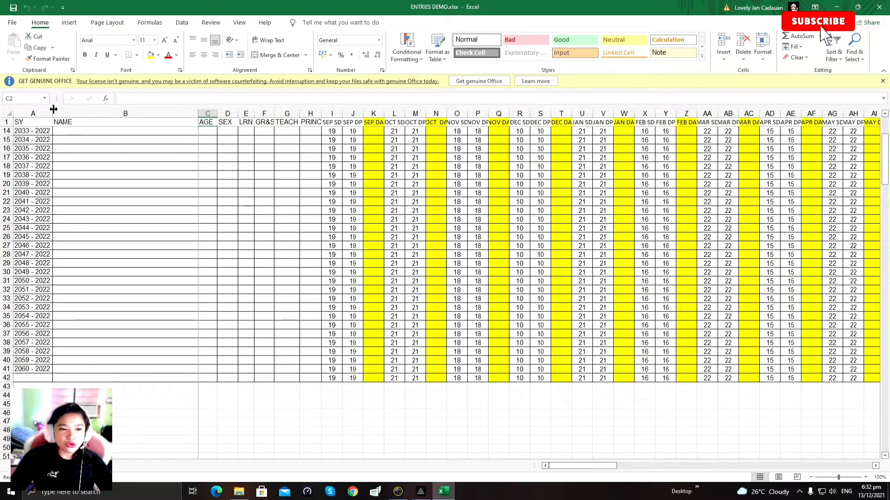
pyautogui.scroll(4, 188, 334)
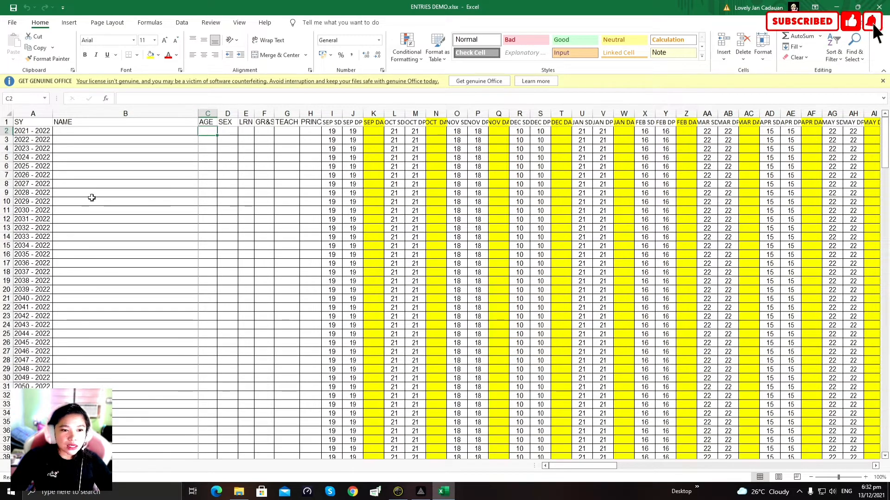
pyautogui.scroll(-1, 267, 299)
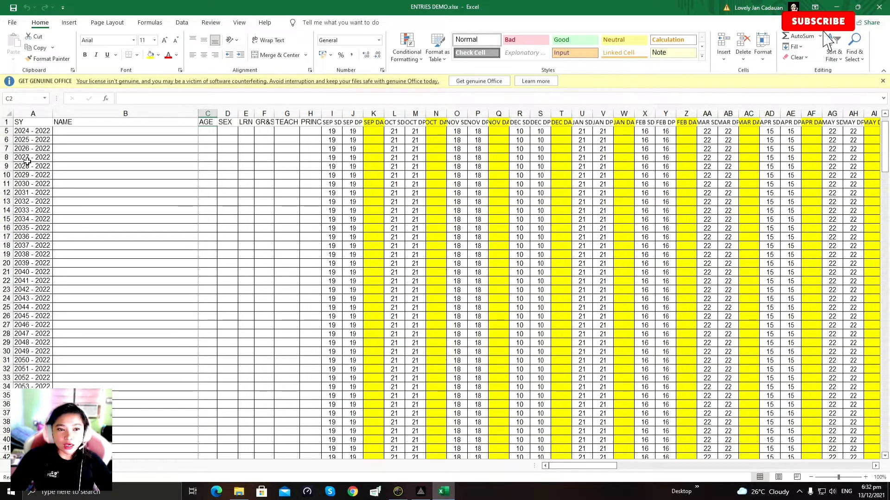
pyautogui.scroll(-3, 332, 324)
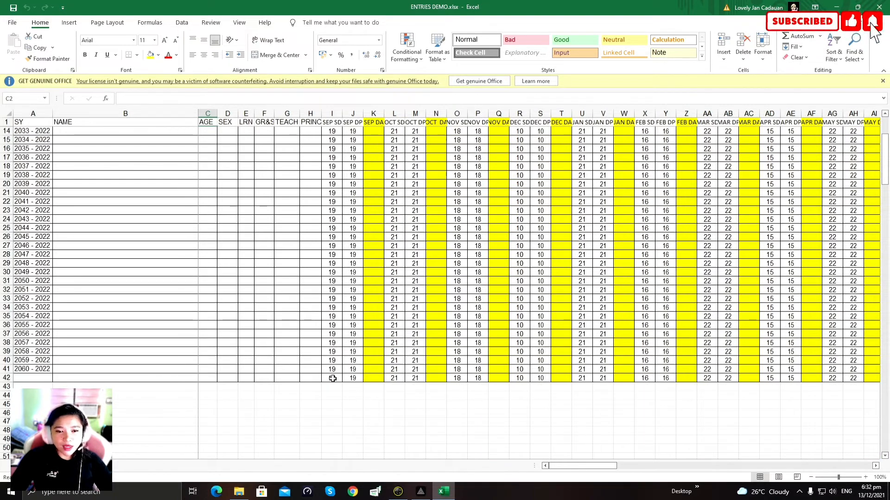
pyautogui.scroll(4, 134, 426)
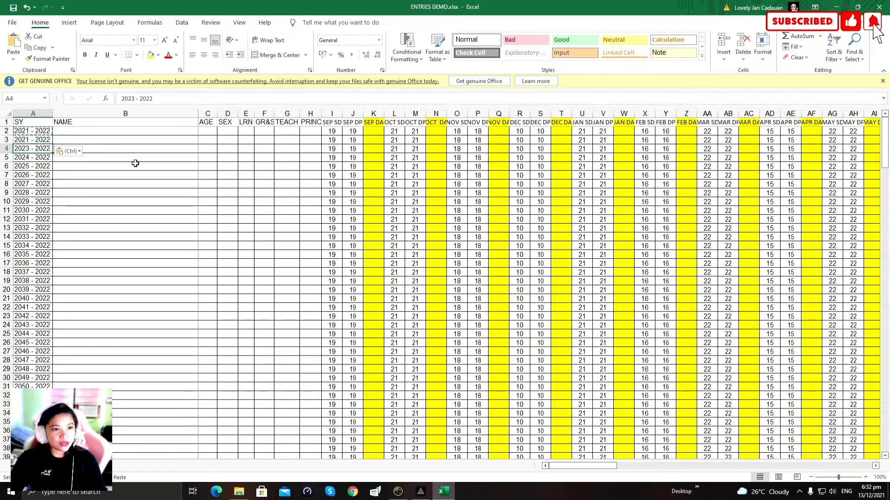
pyautogui.moveTo(32, 133); pyautogui.dragTo(32, 145)
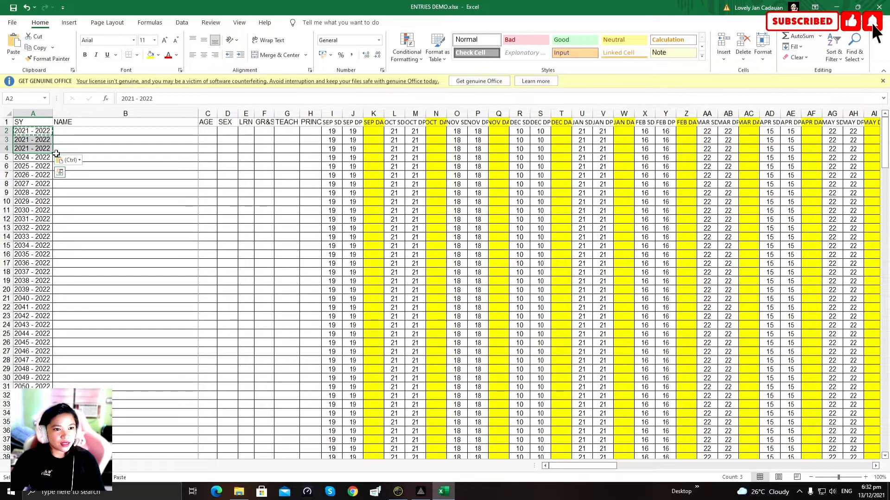
pyautogui.moveTo(55, 153); pyautogui.dragTo(46, 462)
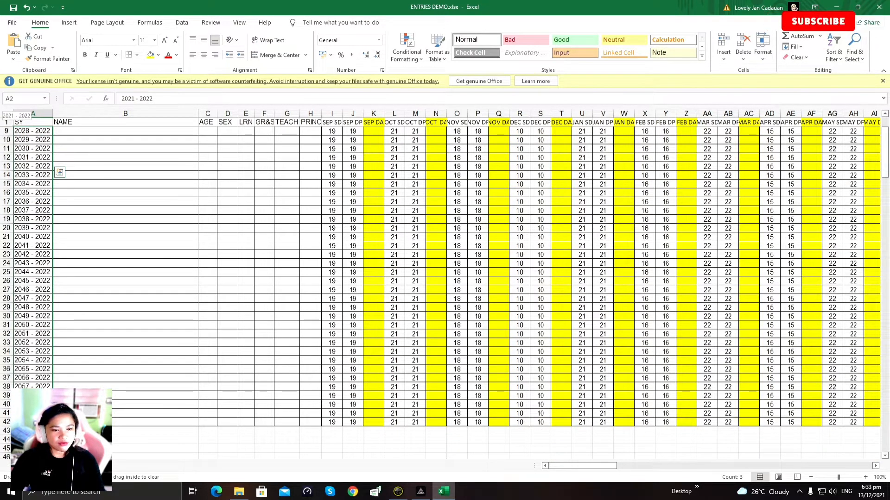
pyautogui.moveTo(46, 461); pyautogui.dragTo(46, 461)
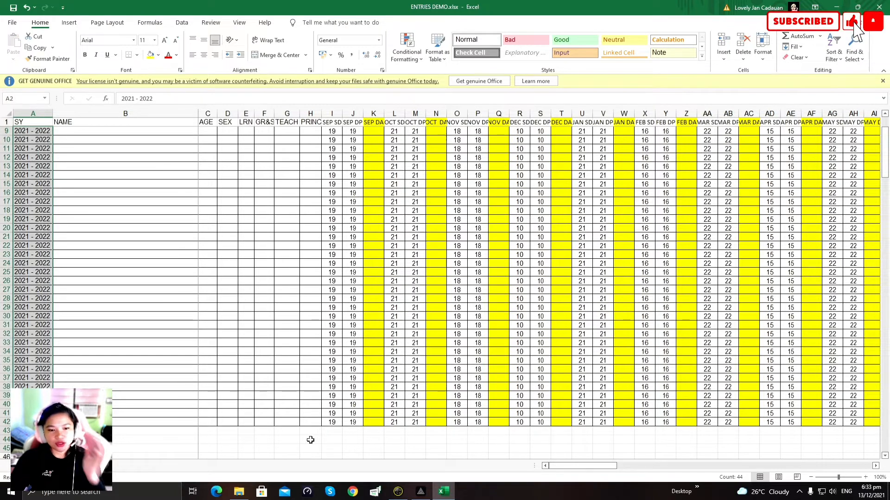
# Step: Undo the stray fill into I43 and minimize the workbook
pyautogui.click(335, 422)
pyautogui.moveTo(337, 426); pyautogui.dragTo(340, 432)
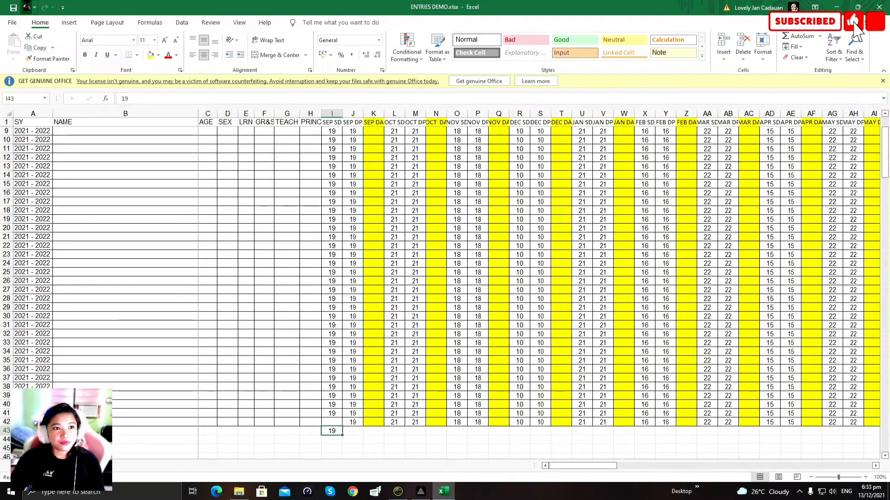
pyautogui.hotkey('ctrl', 'z')
pyautogui.scroll(2, 204, 394)
pyautogui.scroll(1, 205, 394)
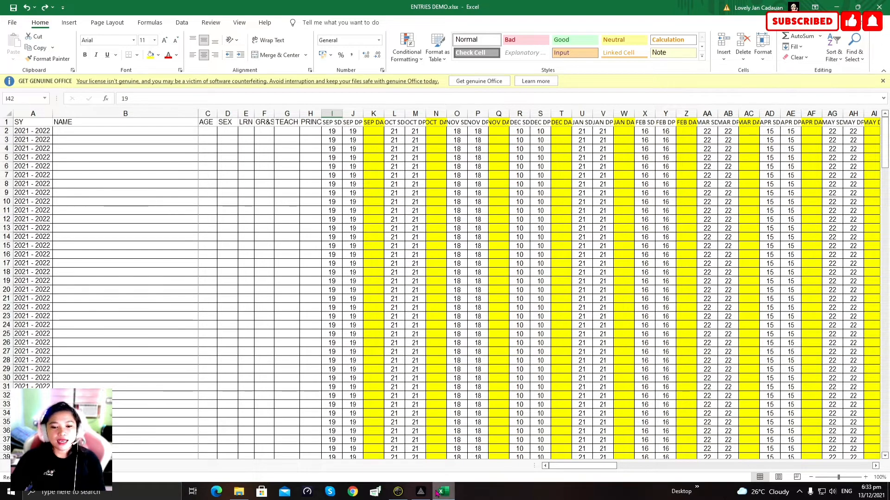
pyautogui.click(440, 492)
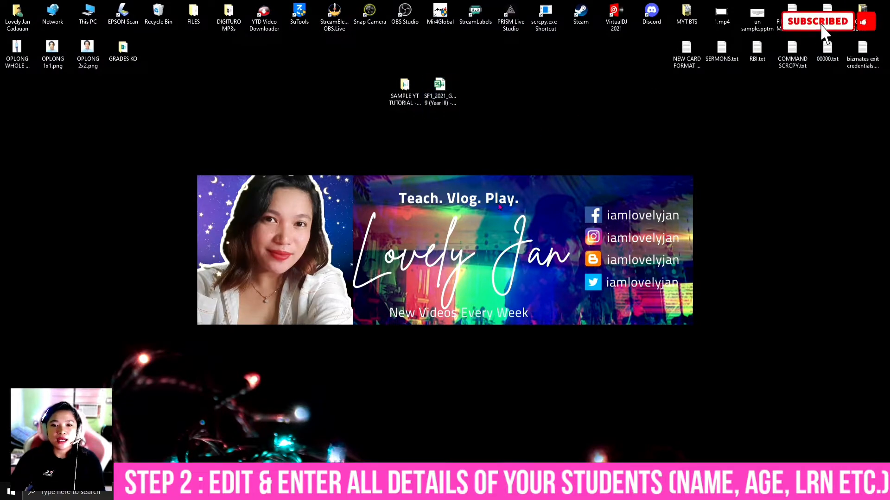
# Step: Open the SF1 School Register and copy the student names in C7:F26
pyautogui.doubleClick(439, 88)
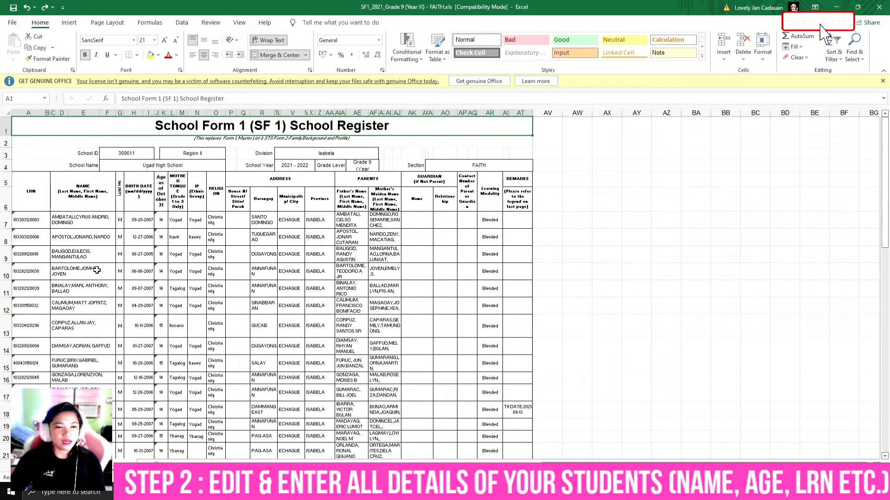
pyautogui.scroll(-2, 96, 269)
pyautogui.moveTo(81, 125); pyautogui.dragTo(99, 445)
pyautogui.rightClick(88, 319)
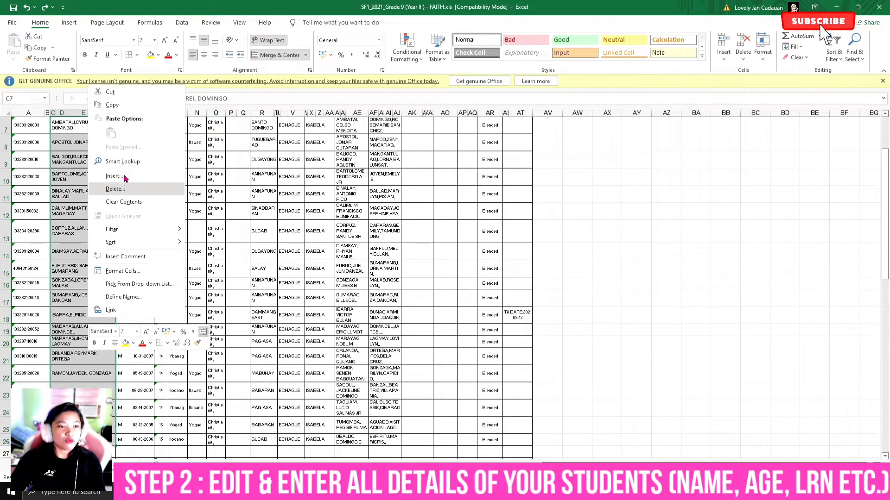
pyautogui.click(112, 105)
# Step: Paste the names as values from B2 of ENTRIES DEMO, then select row 22
pyautogui.moveTo(444, 492)
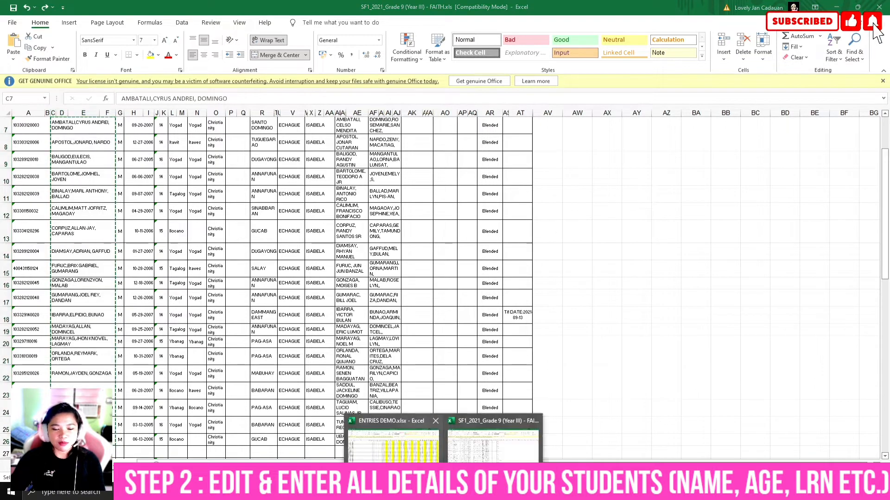
pyautogui.click(393, 443)
pyautogui.click(79, 131)
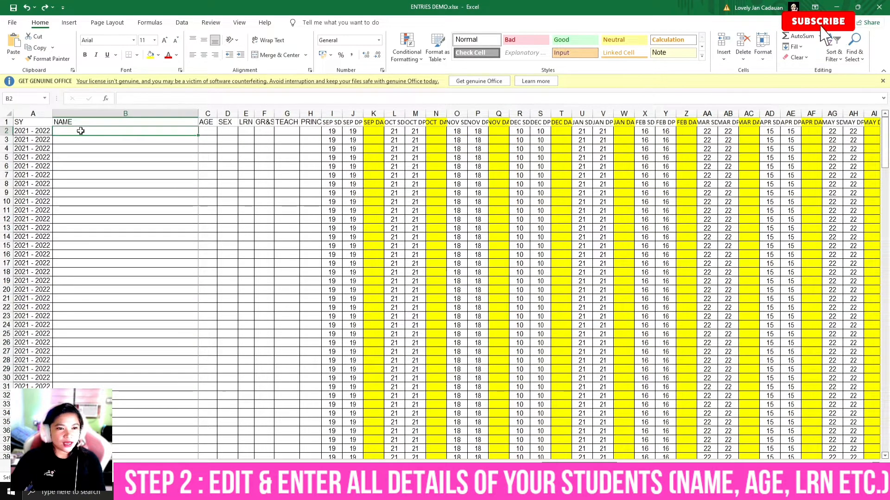
pyautogui.rightClick(81, 131)
pyautogui.click(119, 179)
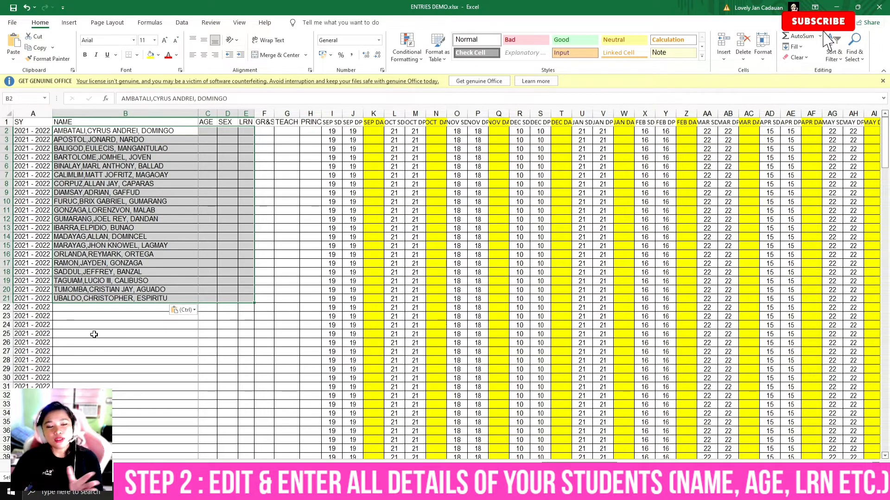
pyautogui.click(3, 307)
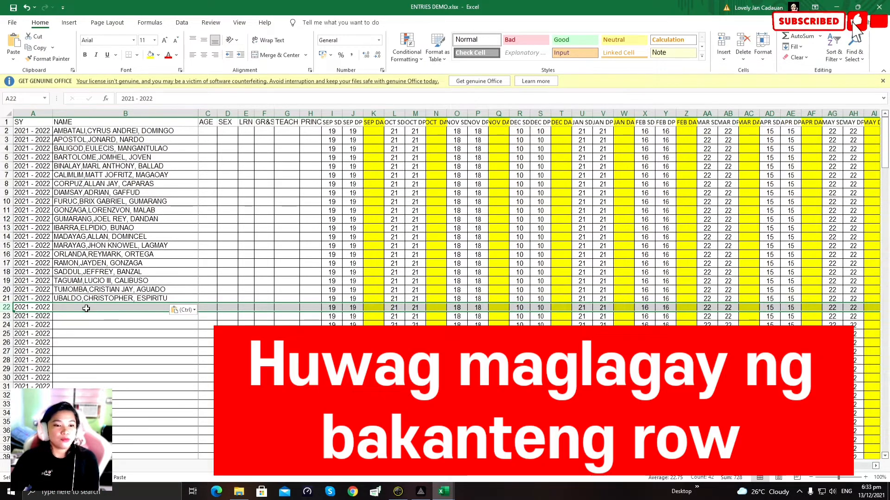
# Step: Copy the next block of student names, C28:F50, from the SF1 register
pyautogui.click(86, 308)
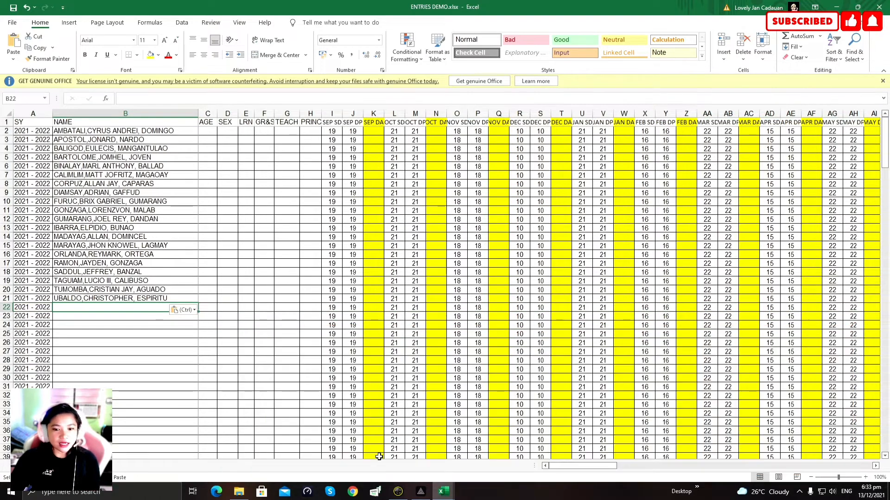
pyautogui.moveTo(444, 491)
pyautogui.click(481, 465)
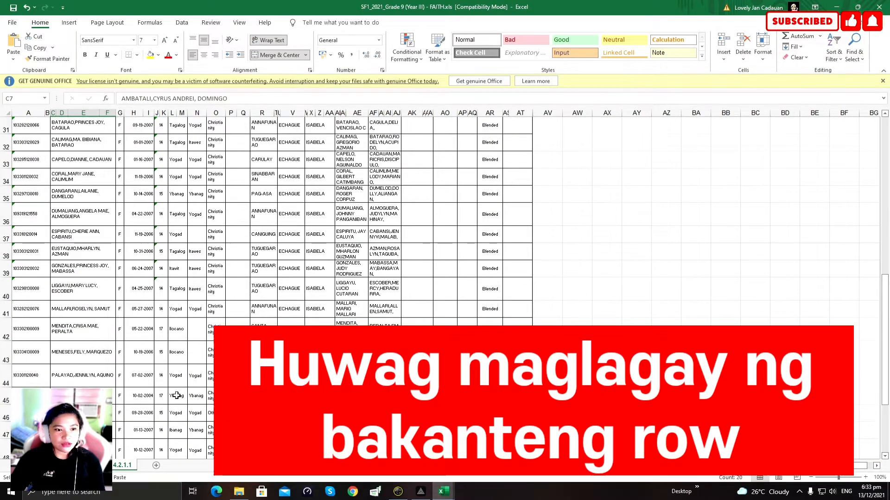
pyautogui.scroll(1, 176, 396)
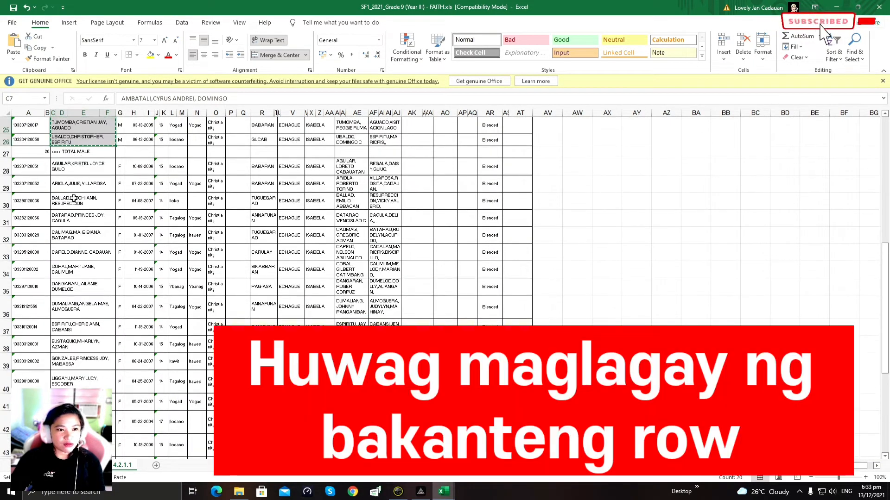
pyautogui.moveTo(67, 167); pyautogui.dragTo(528, 458)
pyautogui.moveTo(85, 449); pyautogui.dragTo(89, 351)
pyautogui.rightClick(86, 320)
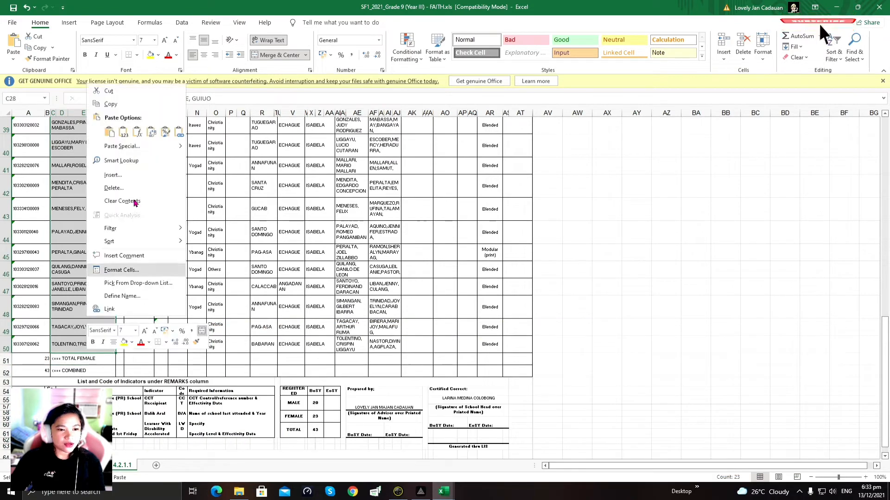
pyautogui.click(113, 104)
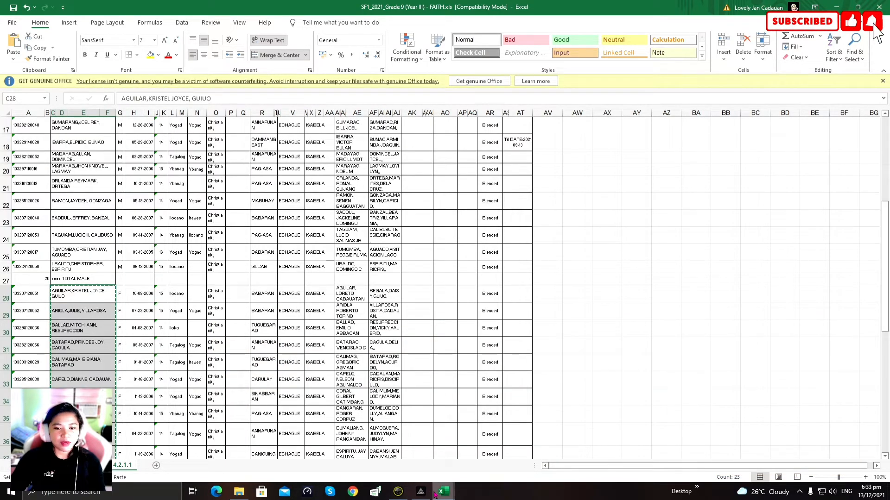
# Step: Paste those names into ENTRIES DEMO starting at B22
pyautogui.moveTo(441, 492)
pyautogui.click(394, 461)
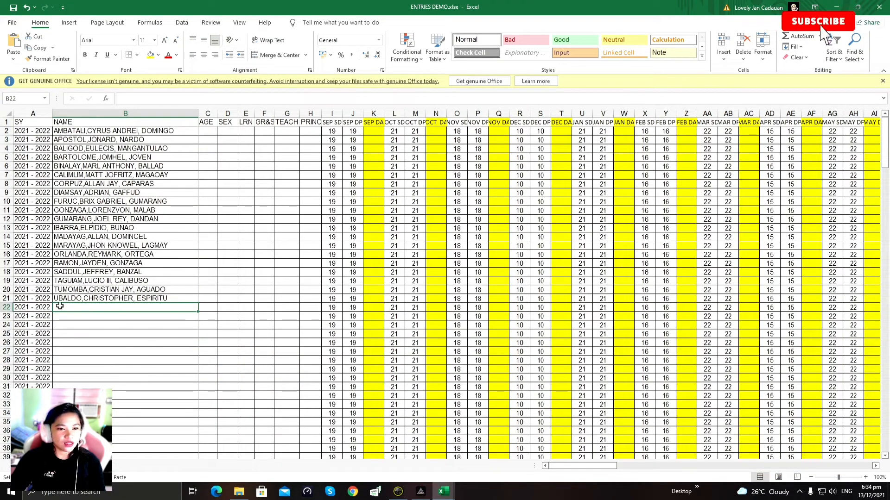
pyautogui.rightClick(60, 307)
pyautogui.click(68, 122)
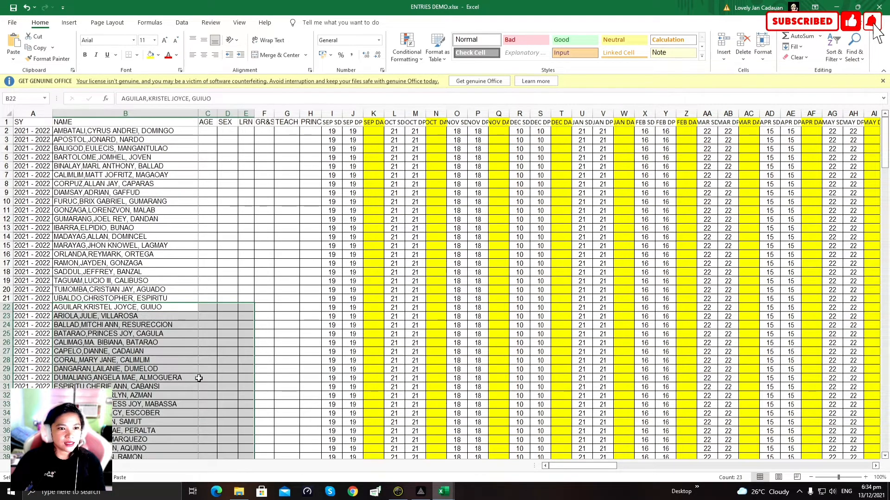
pyautogui.scroll(-4, 217, 379)
pyautogui.scroll(4, 199, 413)
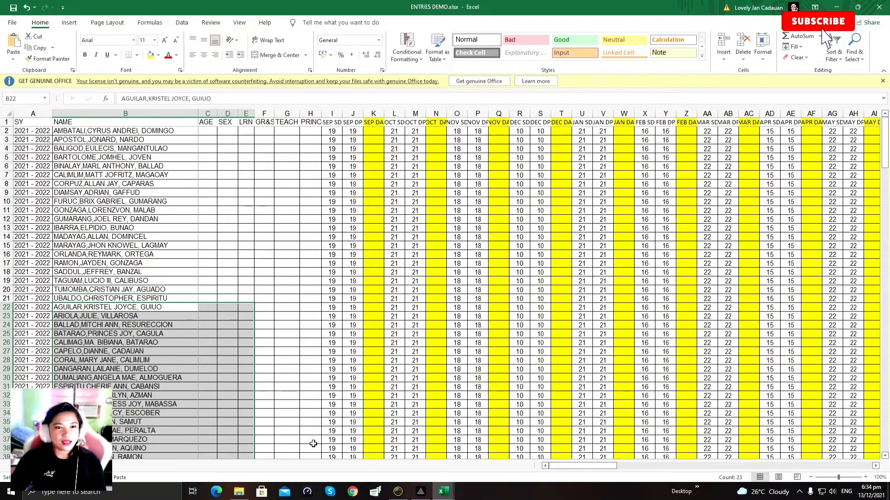
# Step: Copy the students' ages from the SF1 register and select C2 under AGE
pyautogui.click(208, 131)
pyautogui.moveTo(444, 492)
pyautogui.click(510, 459)
pyautogui.scroll(5, 275, 406)
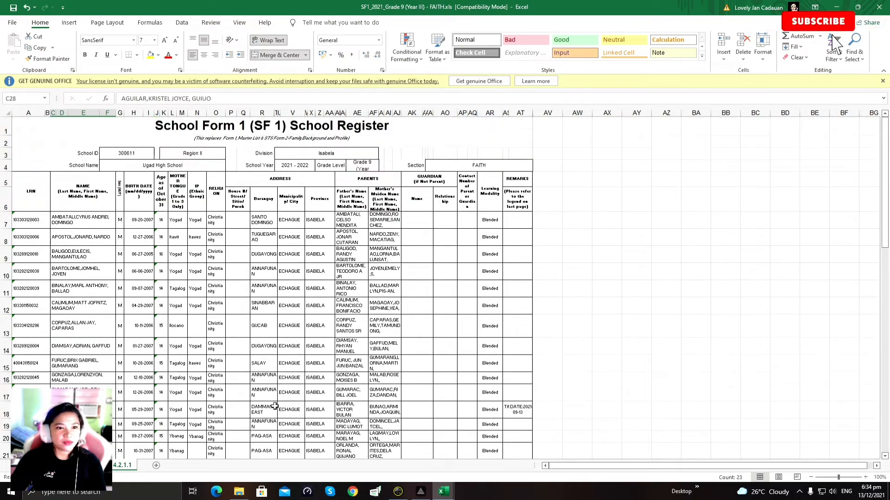
pyautogui.moveTo(161, 220); pyautogui.dragTo(167, 401)
pyautogui.scroll(1, 162, 378)
pyautogui.rightClick(161, 378)
pyautogui.click(206, 164)
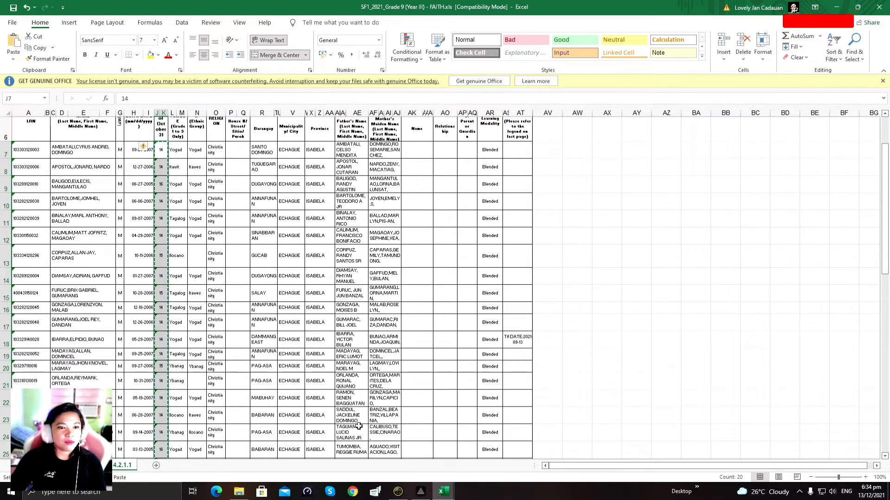
pyautogui.moveTo(435, 486)
pyautogui.click(393, 451)
pyautogui.click(208, 130)
# Step: Paste the ages into C2 and ignore the number-as-text warnings
pyautogui.rightClick(205, 131)
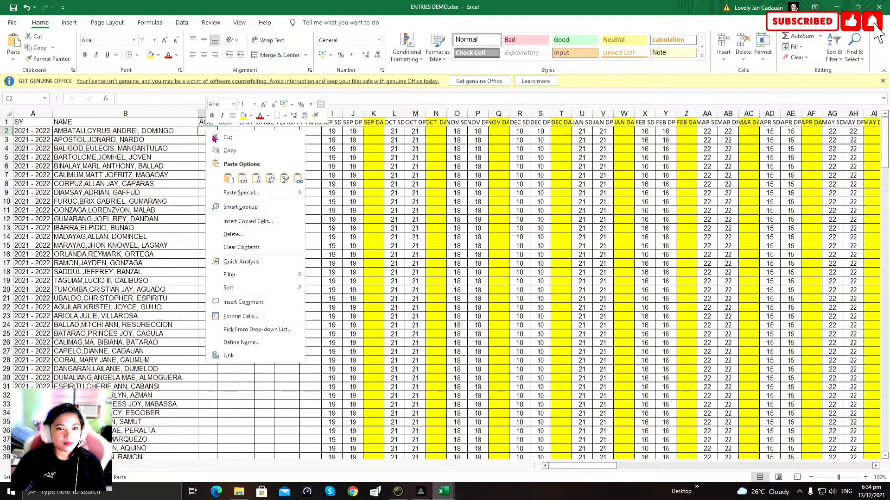
pyautogui.click(235, 176)
pyautogui.click(245, 255)
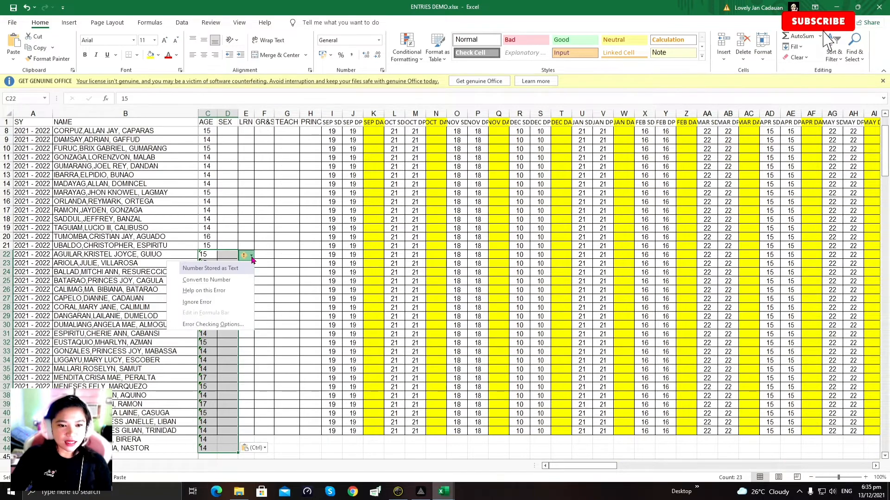
pyautogui.click(218, 305)
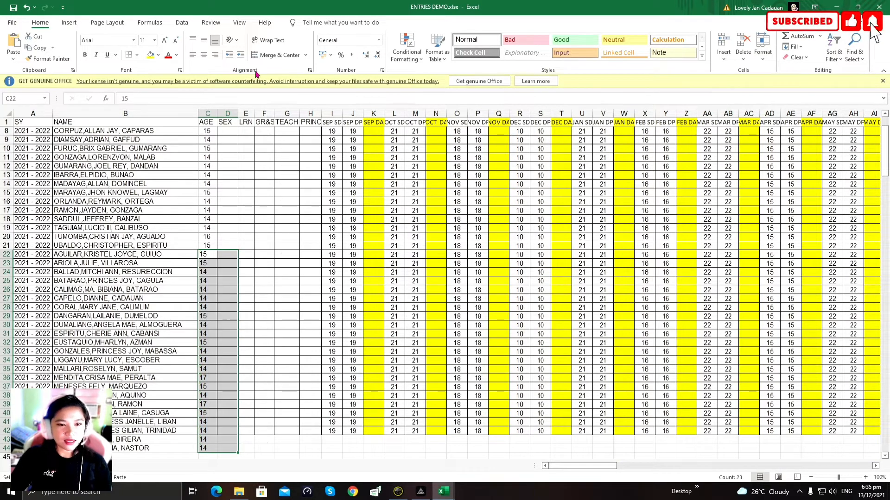
pyautogui.press('Escape')
pyautogui.scroll(2, 244, 394)
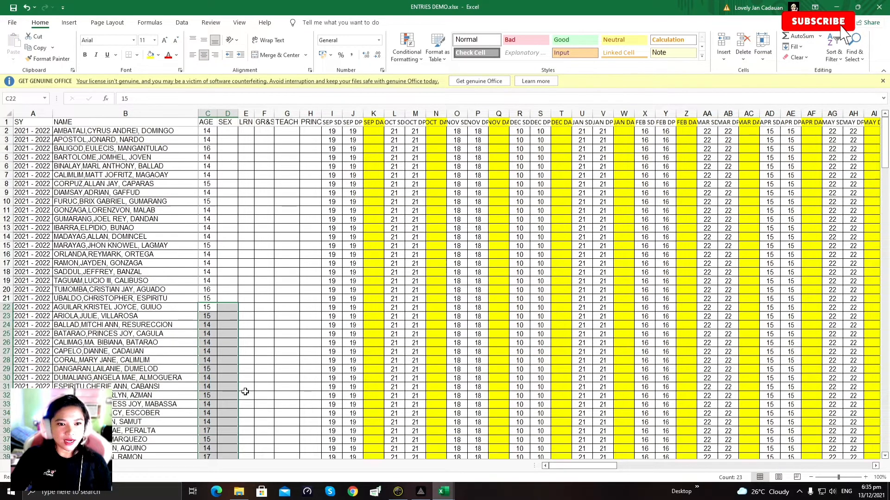
# Step: Enter M in D2 and fill it down to D21
pyautogui.click(226, 131)
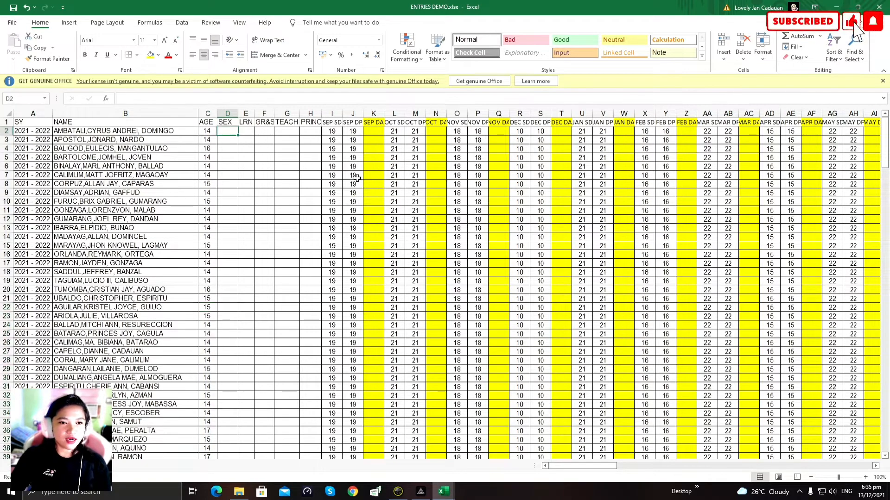
pyautogui.press('Return')
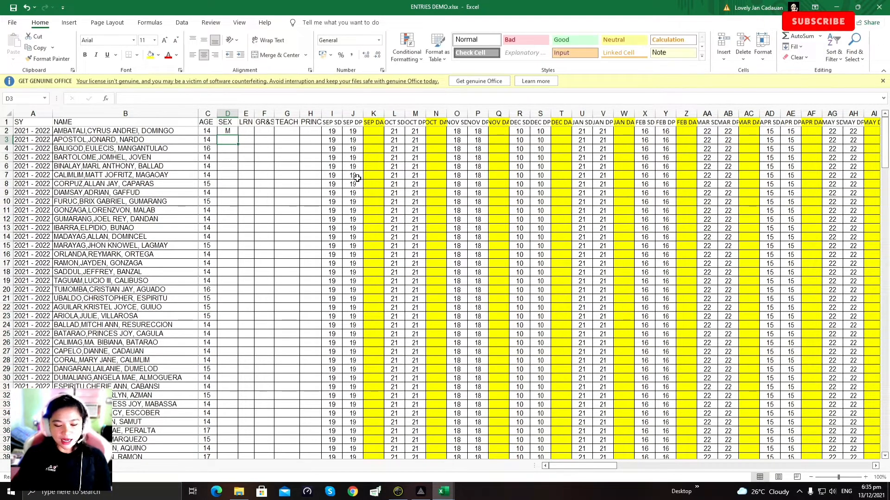
pyautogui.click(230, 133)
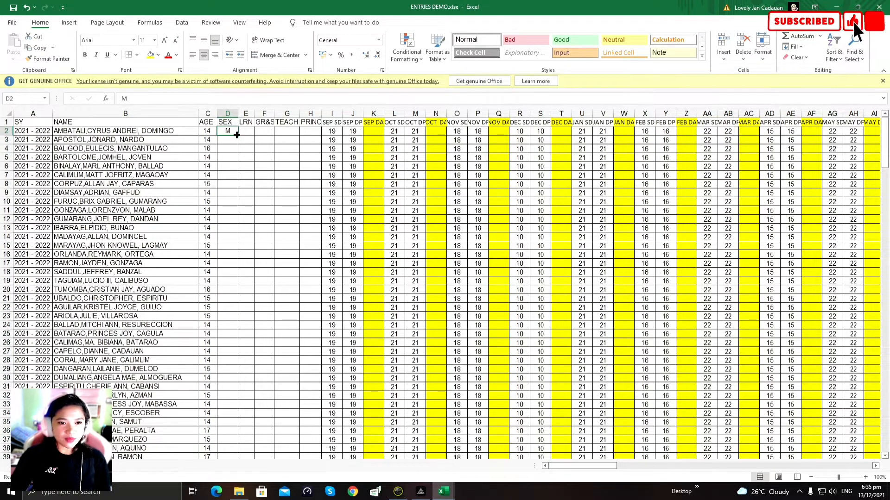
pyautogui.moveTo(238, 137); pyautogui.dragTo(242, 308)
pyautogui.click(232, 307)
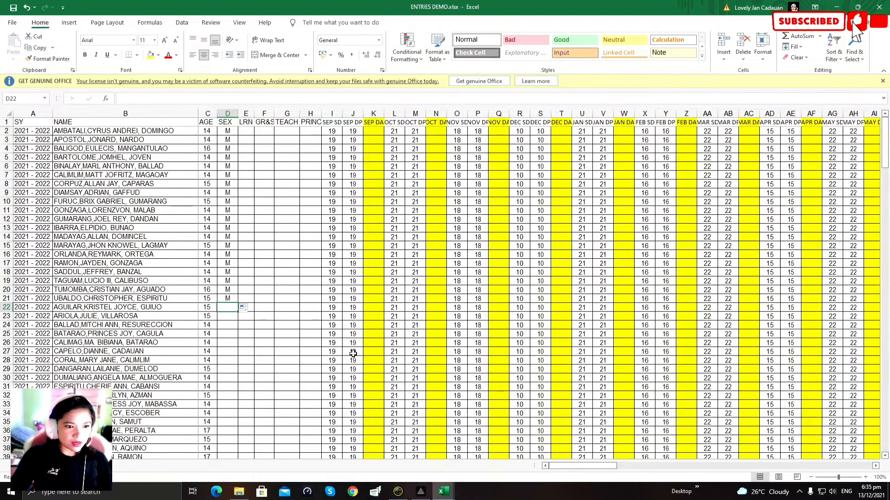
# Step: Enter F in D22 and fill it down to D44
pyautogui.write('F')
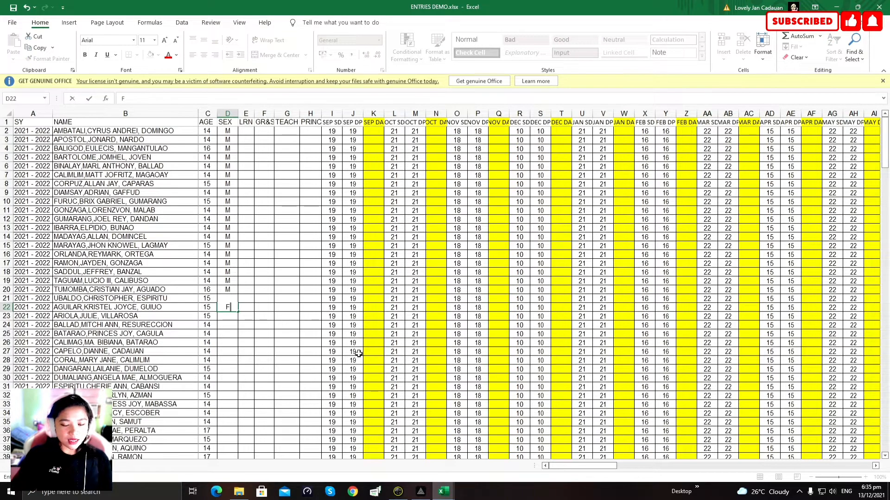
pyautogui.press('Return')
pyautogui.click(235, 308)
pyautogui.moveTo(238, 312); pyautogui.dragTo(242, 450)
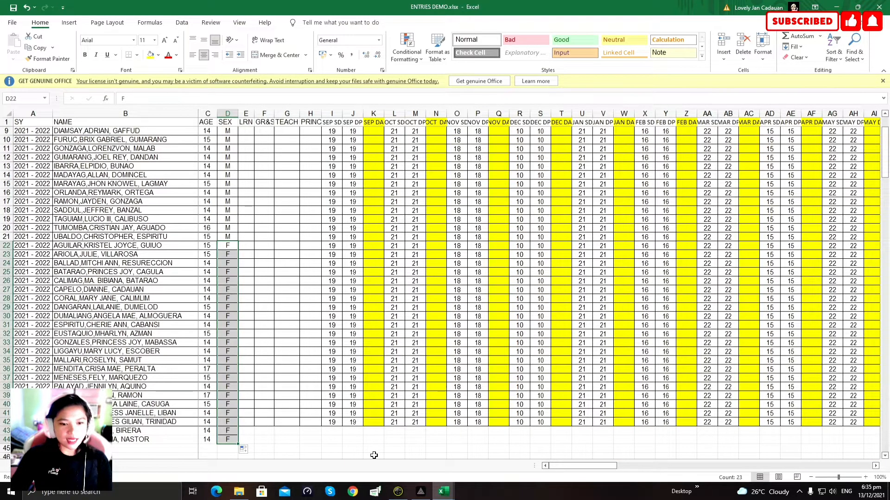
pyautogui.click(373, 457)
pyautogui.scroll(-1, 374, 452)
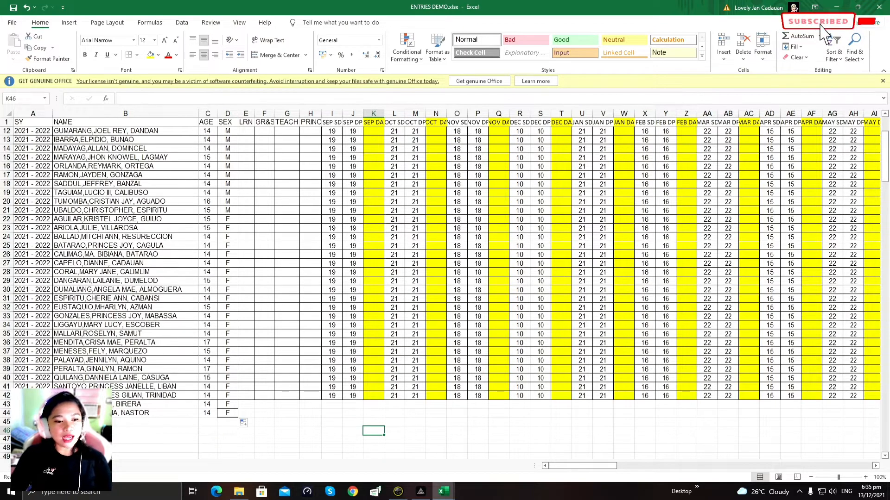
pyautogui.scroll(4, 45, 166)
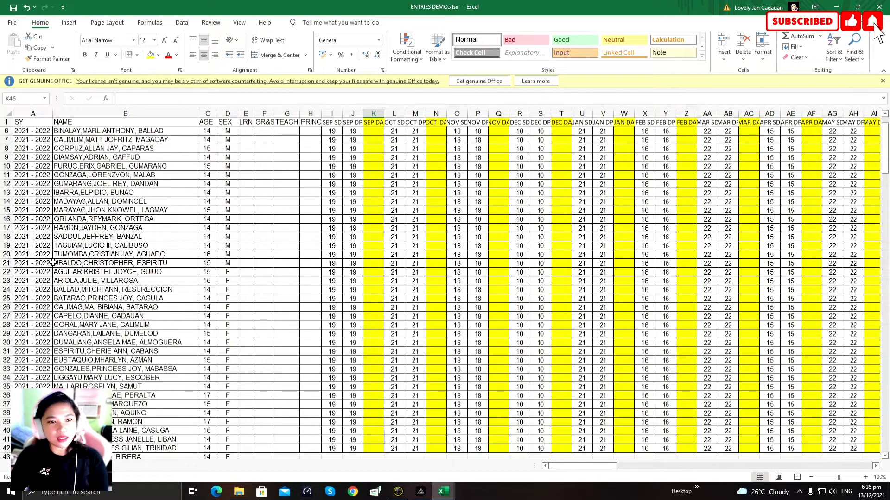
pyautogui.scroll(-3, 602, 390)
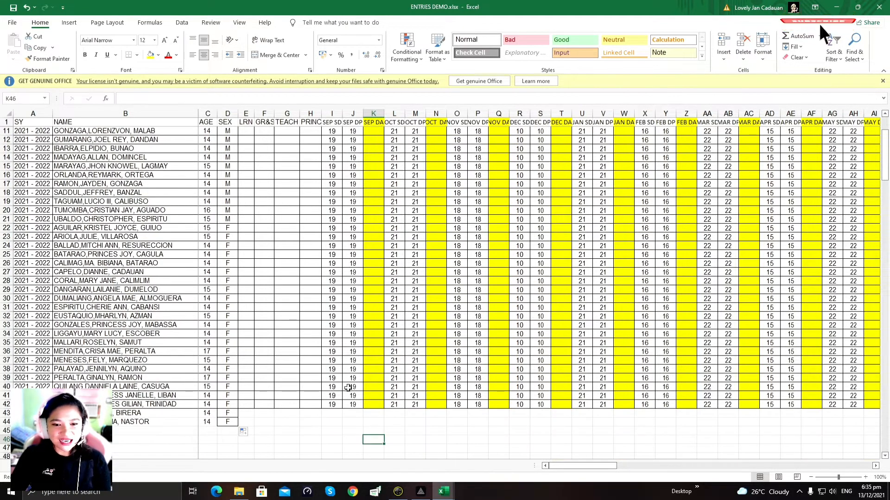
pyautogui.scroll(3, 310, 412)
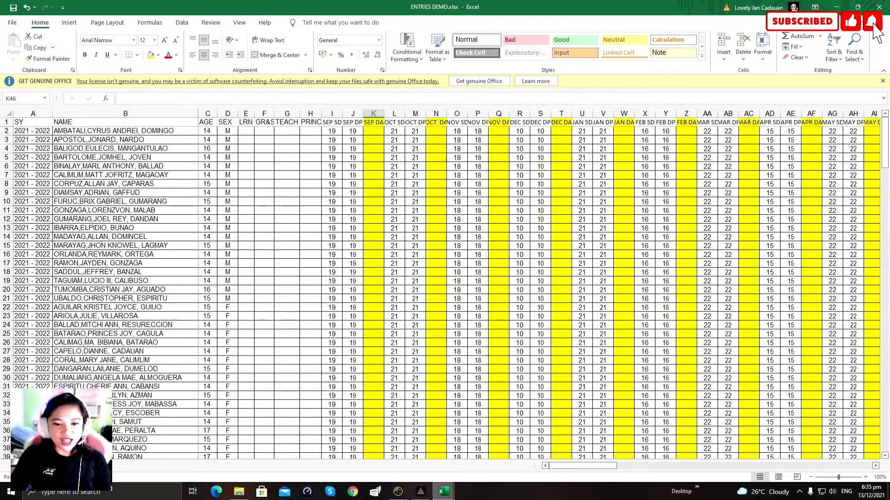
pyautogui.moveTo(443, 491)
pyautogui.click(504, 452)
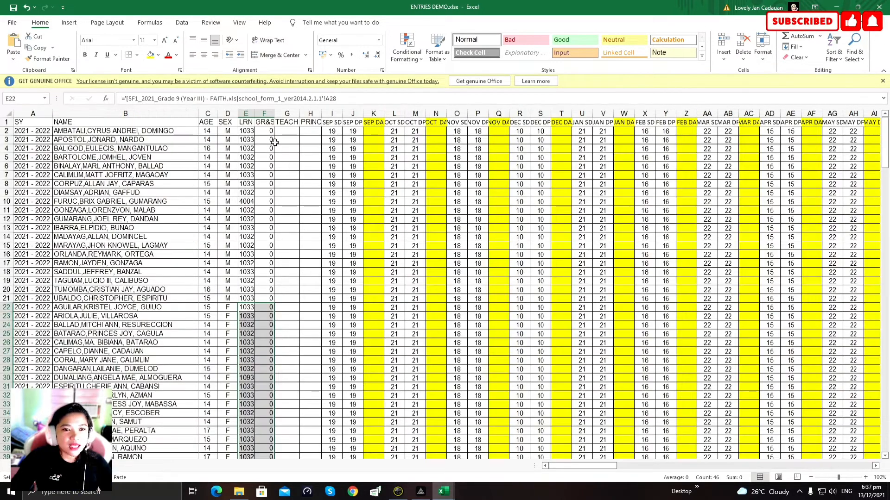
# Step: Enter 9 - FAITH in F2 and fill it down every student row of column F
pyautogui.click(266, 132)
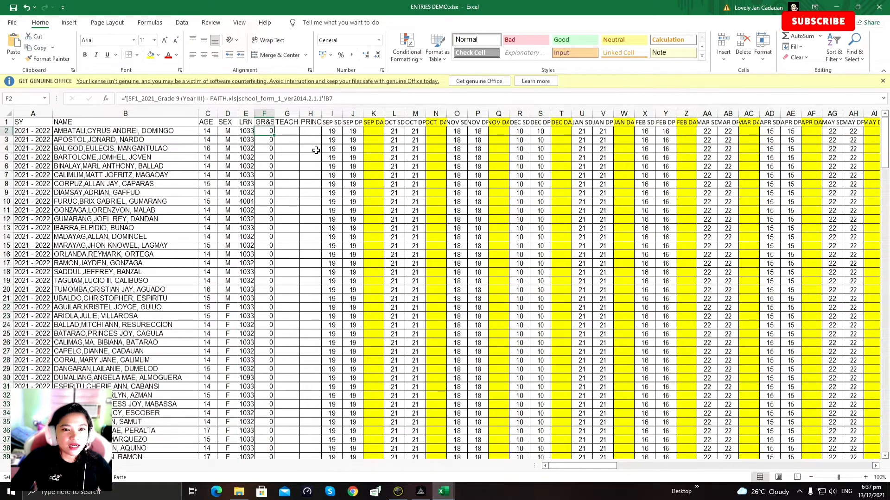
pyautogui.write('9 -')
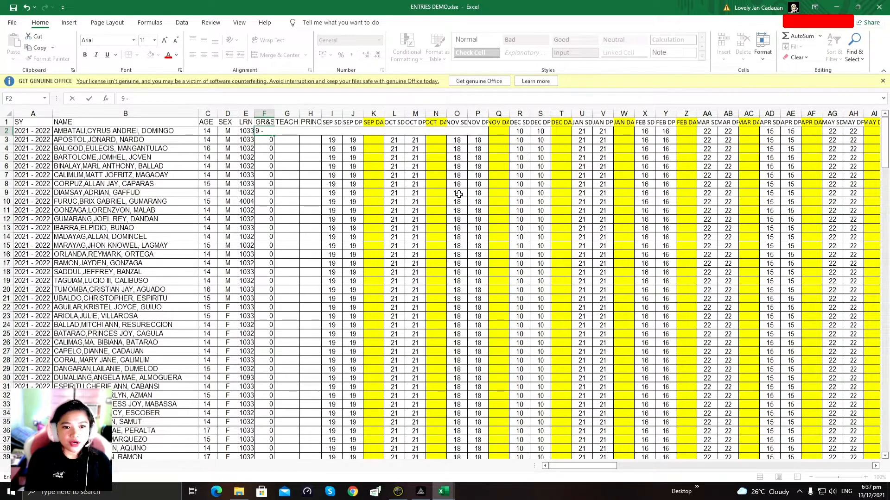
pyautogui.press('Return')
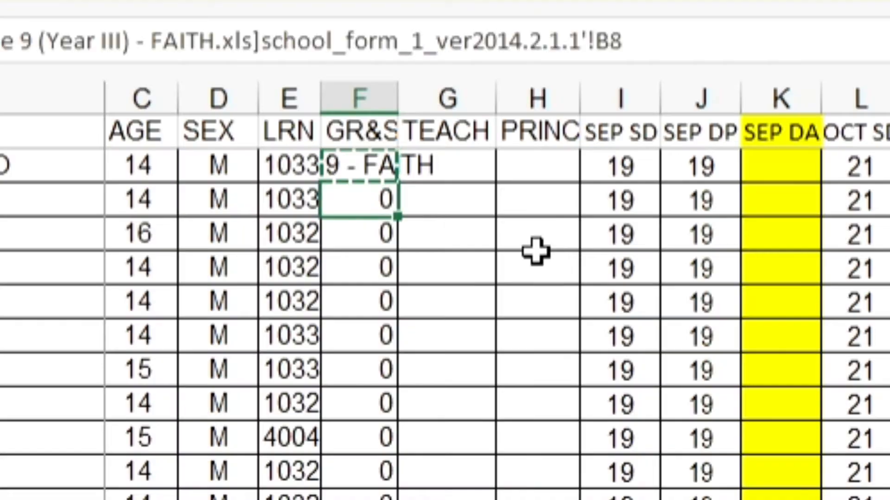
pyautogui.hotkey('ctrl', 'v')
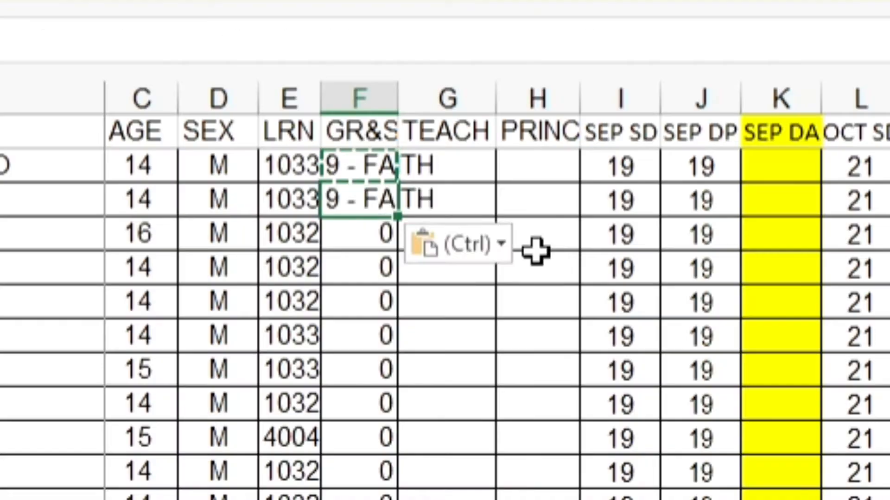
pyautogui.click(378, 237)
pyautogui.hotkey('ctrl', 'v')
pyautogui.moveTo(371, 168)
pyautogui.mouseDown()
pyautogui.moveTo(364, 165)
pyautogui.moveTo(402, 499)
pyautogui.mouseUp()
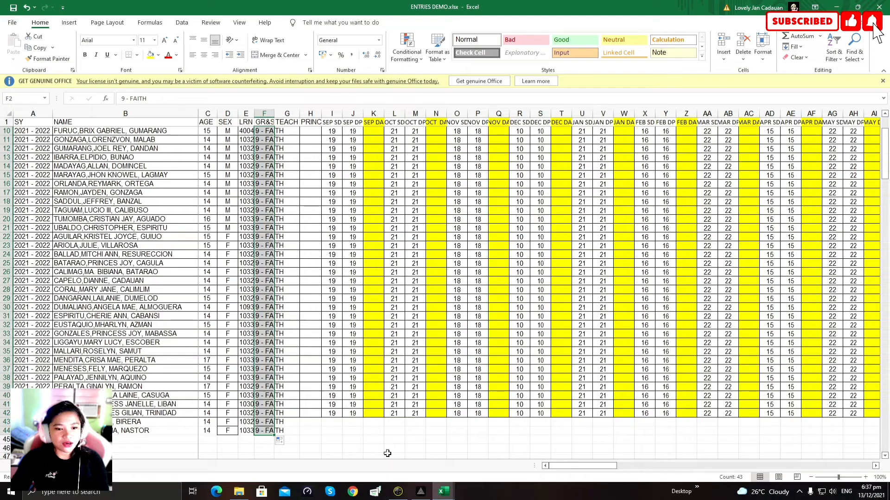
pyautogui.scroll(3, 388, 453)
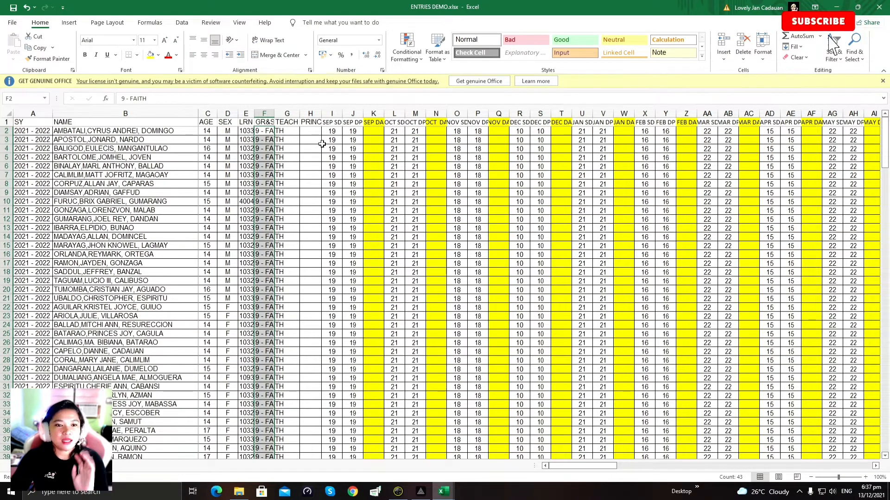
pyautogui.press('Right')
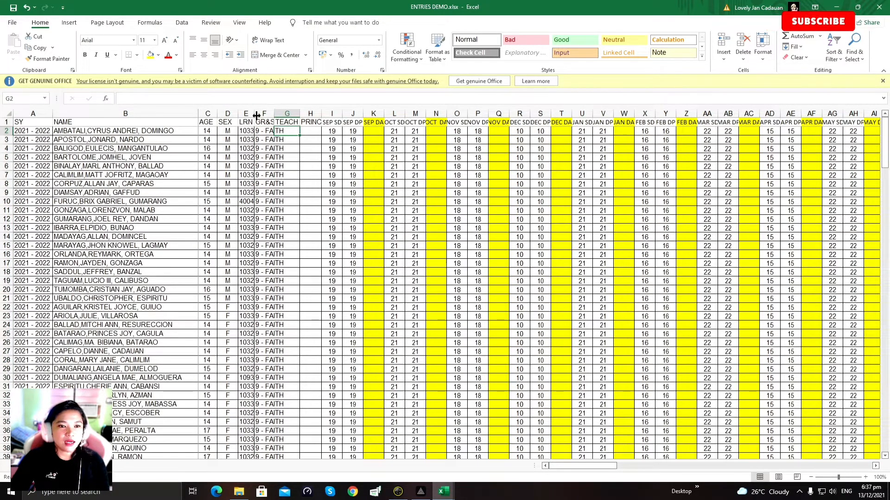
# Step: Resize the LRN, GR&S and TEACH columns so full LRNs and headers show
pyautogui.moveTo(254, 116); pyautogui.dragTo(281, 157)
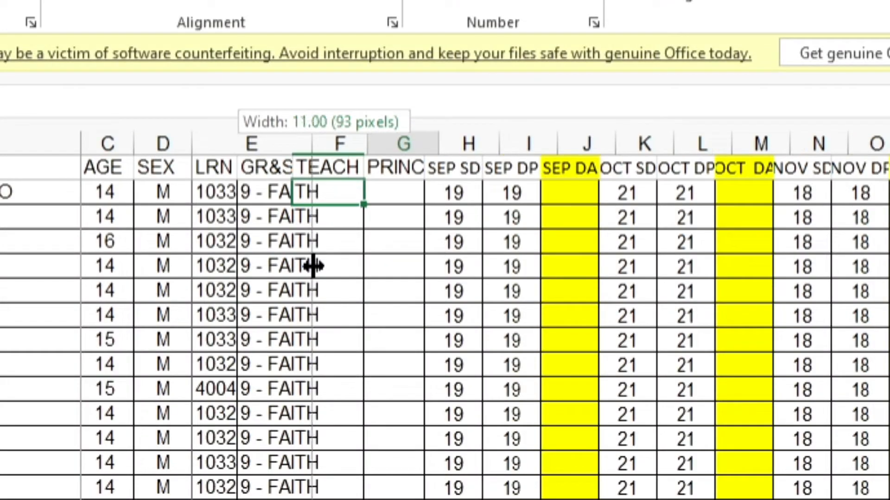
pyautogui.moveTo(313, 265); pyautogui.dragTo(313, 266)
pyautogui.moveTo(322, 145); pyautogui.dragTo(345, 177)
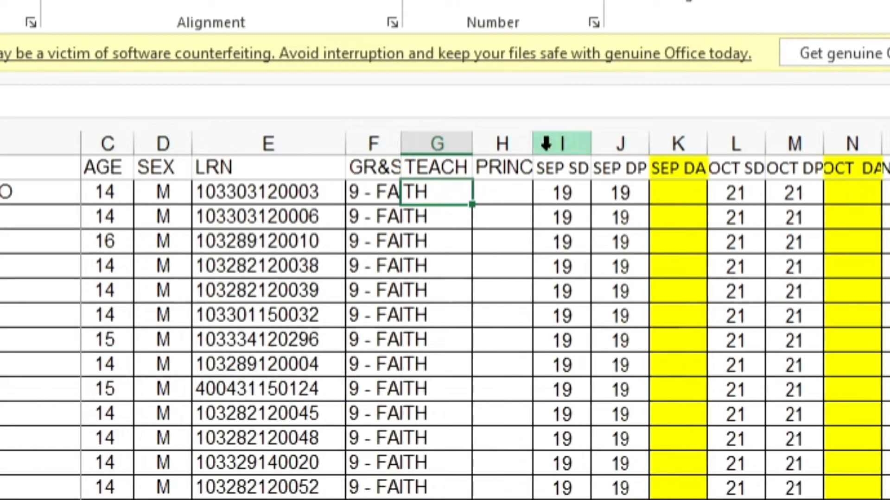
pyautogui.moveTo(472, 144); pyautogui.dragTo(460, 171)
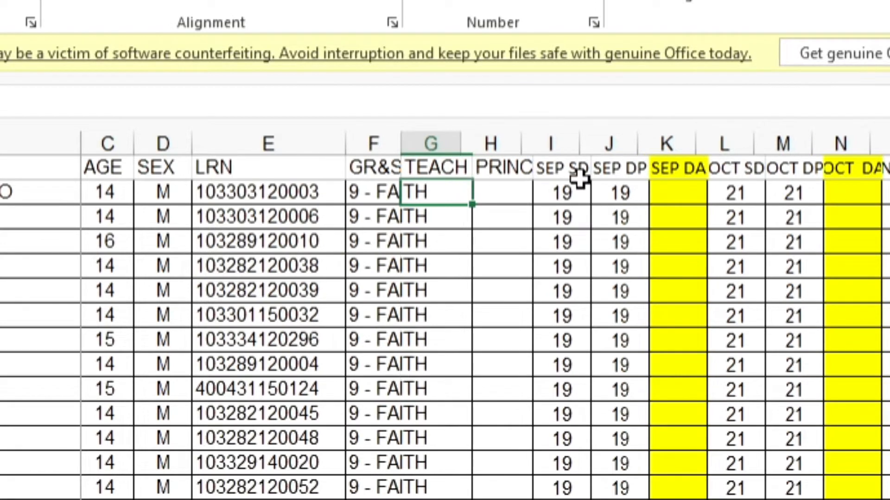
pyautogui.click(506, 188)
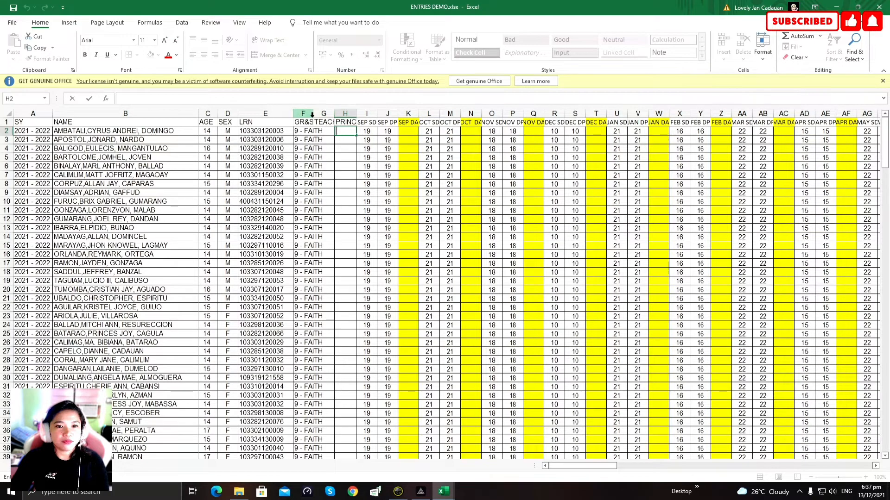
pyautogui.click(311, 148)
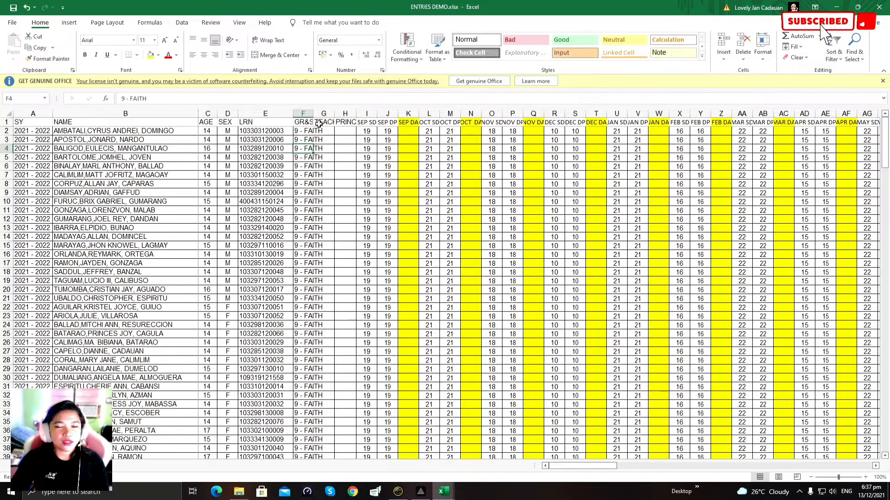
pyautogui.moveTo(314, 114); pyautogui.dragTo(334, 163)
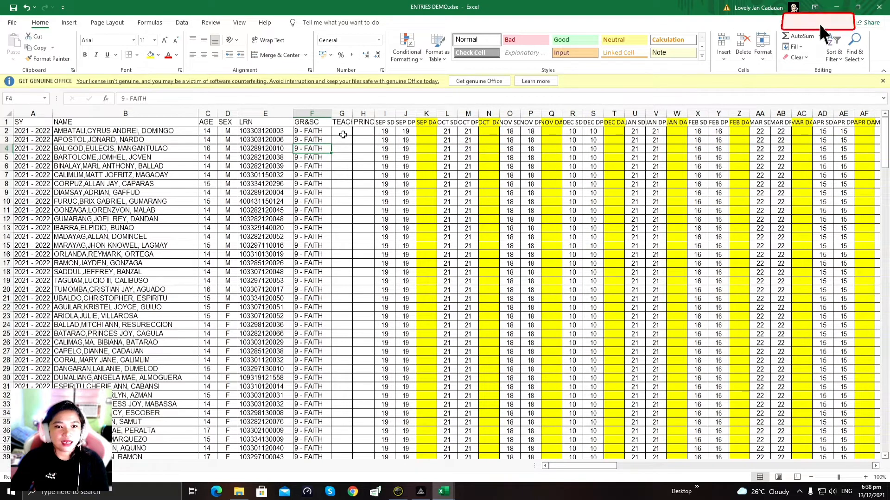
pyautogui.moveTo(356, 117); pyautogui.dragTo(385, 160)
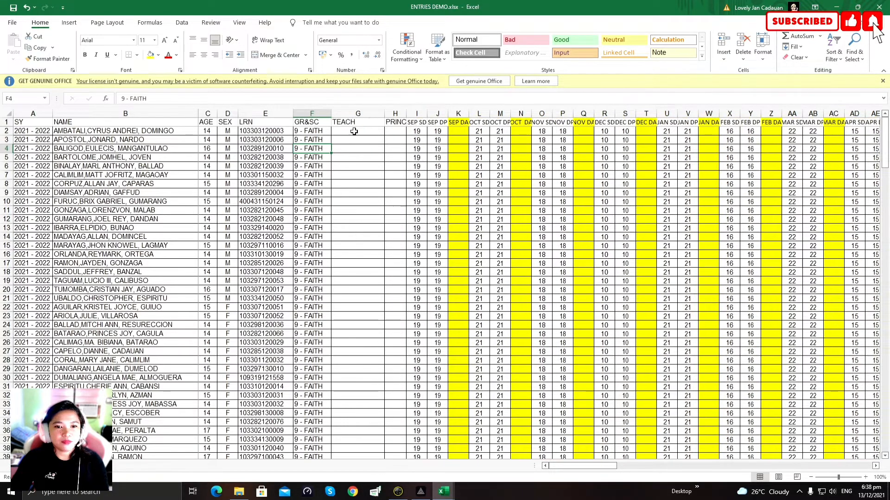
# Step: Enter the teacher's name in G2, fill it down column G and widen TEACH
pyautogui.doubleClick(357, 131)
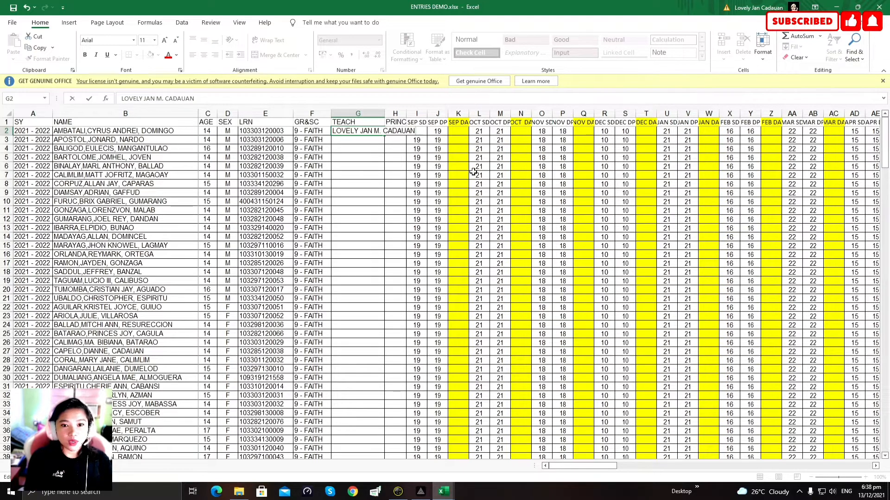
pyautogui.click(368, 166)
pyautogui.click(379, 132)
pyautogui.moveTo(386, 137); pyautogui.dragTo(385, 451)
pyautogui.scroll(3, 468, 440)
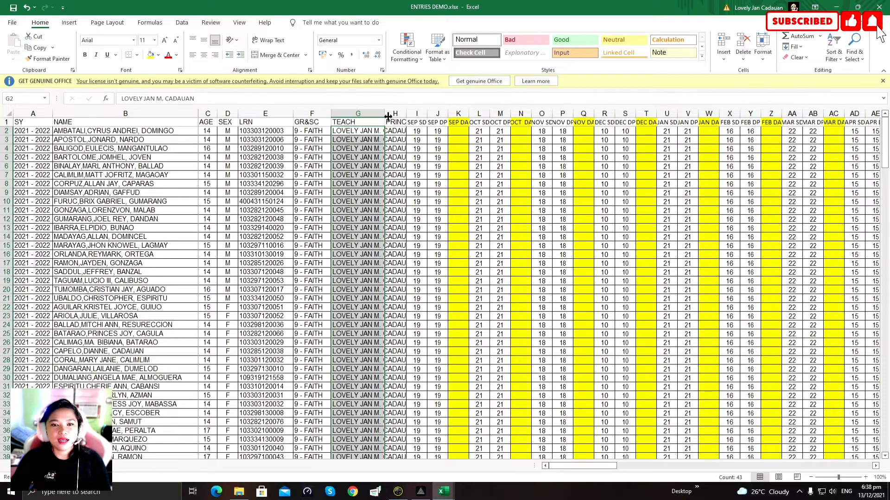
pyautogui.moveTo(432, 178); pyautogui.dragTo(430, 176)
# Step: Fill H2 to H44 with the principal's full name and degree, then narrow column G
pyautogui.click(444, 132)
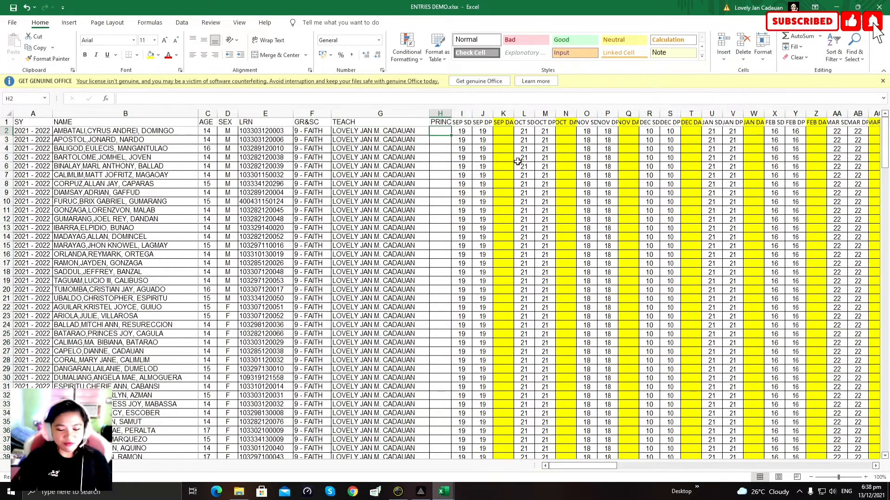
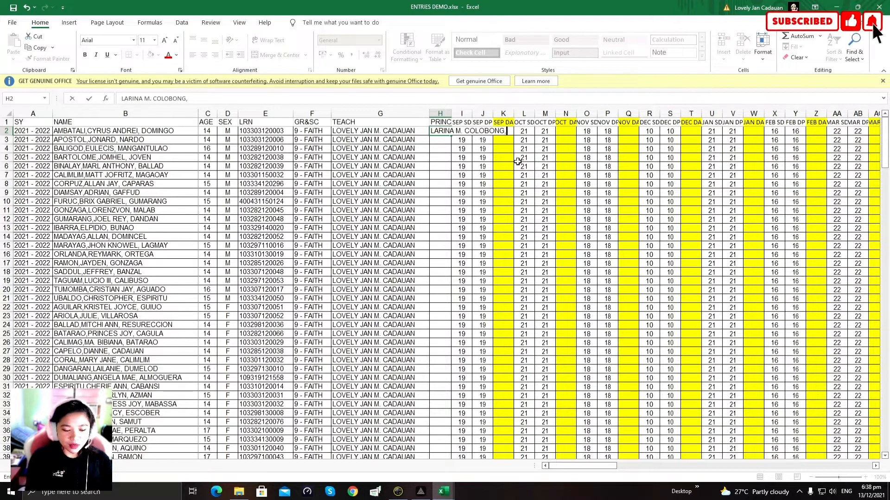
pyautogui.write(' PhD')
pyautogui.click(432, 190)
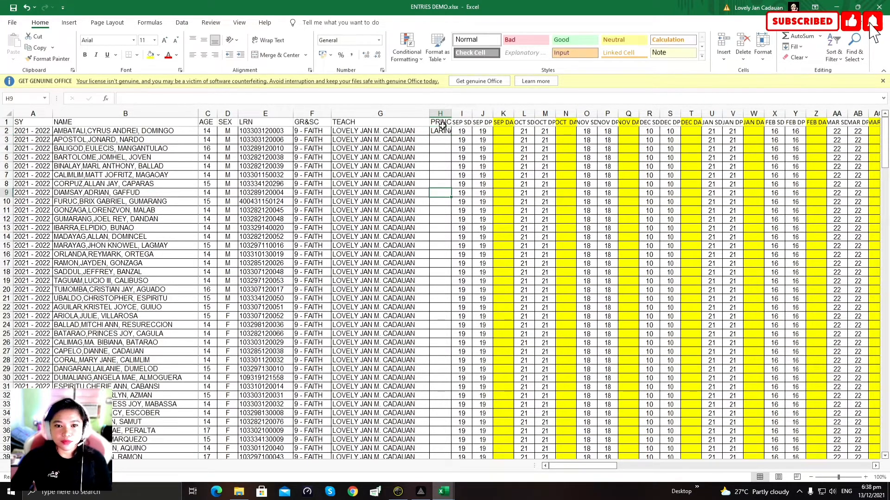
pyautogui.click(440, 133)
pyautogui.moveTo(451, 135); pyautogui.dragTo(452, 436)
pyautogui.scroll(6, 461, 178)
pyautogui.moveTo(431, 113); pyautogui.dragTo(534, 113)
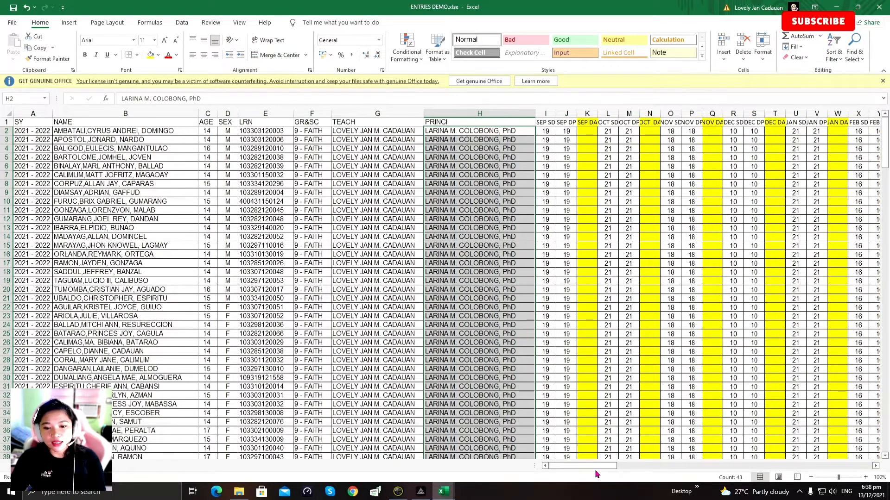
# Step: Record 2 September days absent in K2 for the first student
pyautogui.moveTo(590, 473)
pyautogui.mouseDown()
pyautogui.moveTo(603, 472)
pyautogui.moveTo(576, 476)
pyautogui.mouseUp()
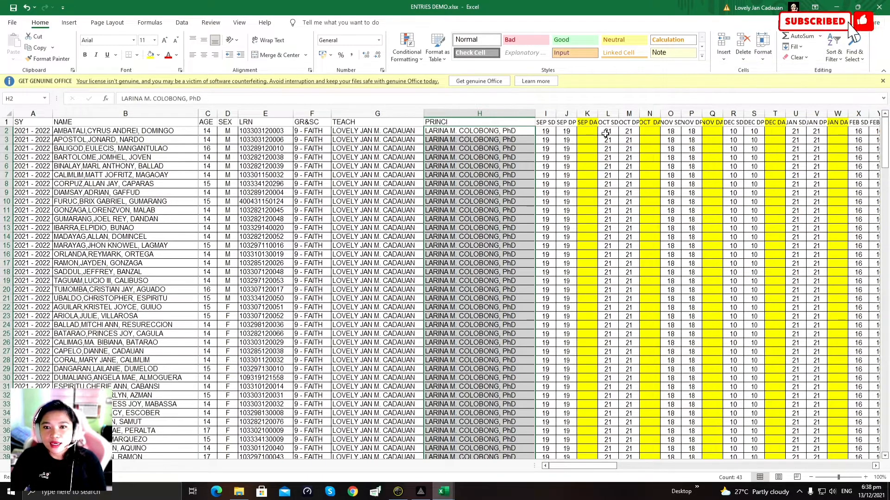
pyautogui.click(588, 114)
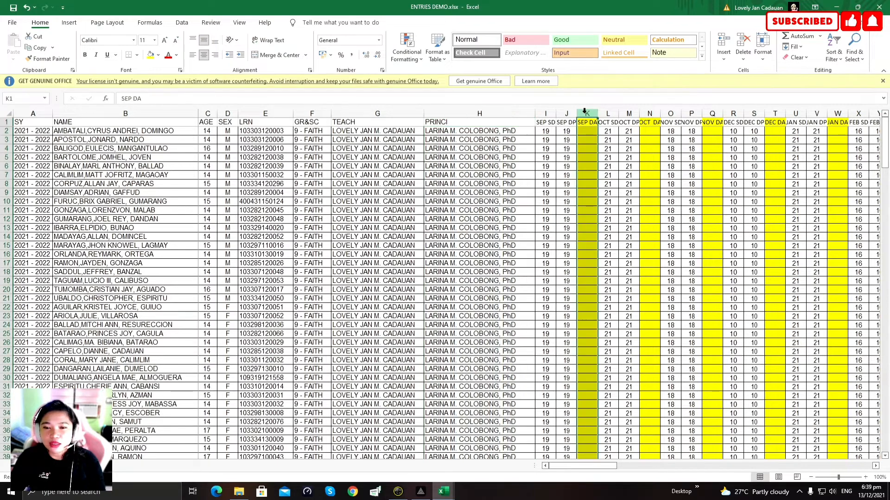
pyautogui.click(586, 131)
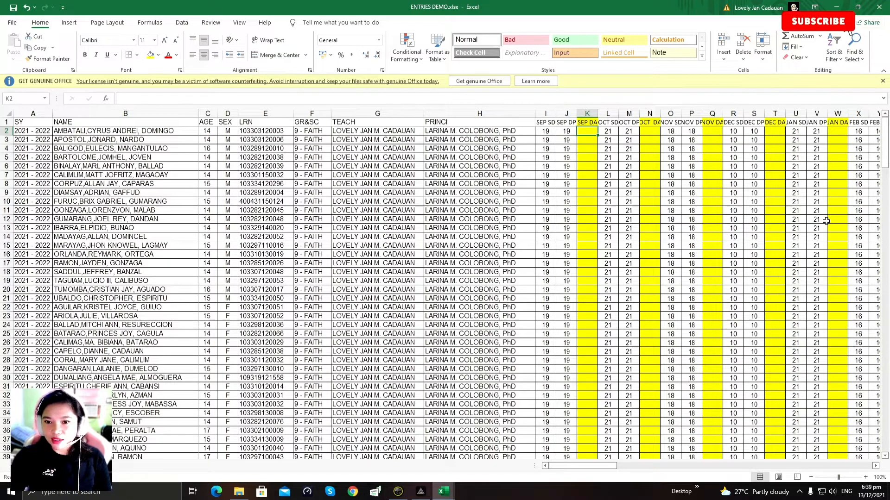
pyautogui.write('2')
pyautogui.press('Return')
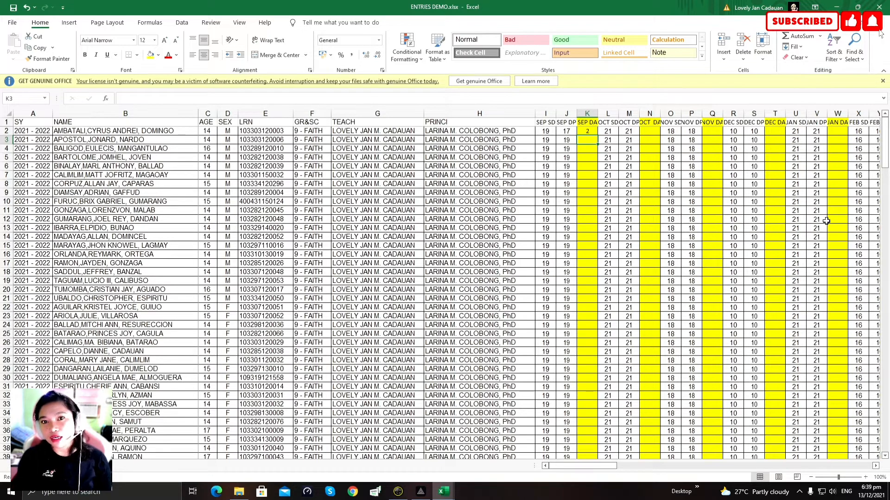
pyautogui.click(585, 133)
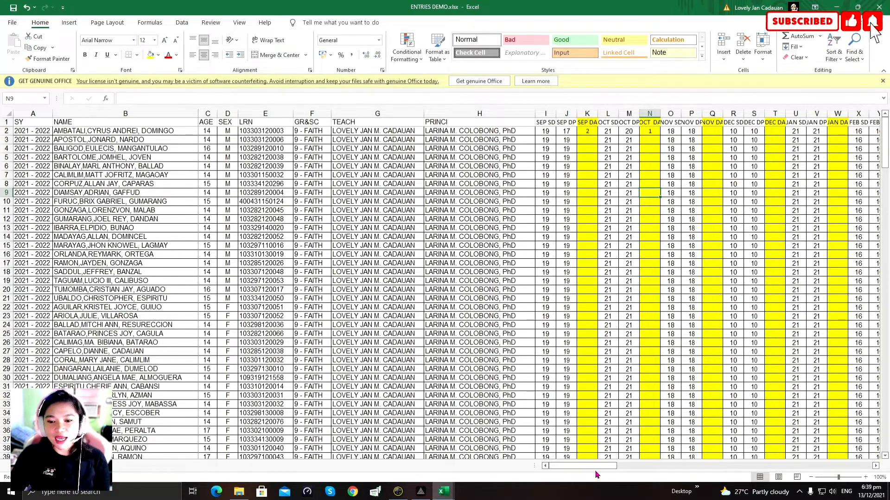
pyautogui.moveTo(596, 474); pyautogui.dragTo(657, 476)
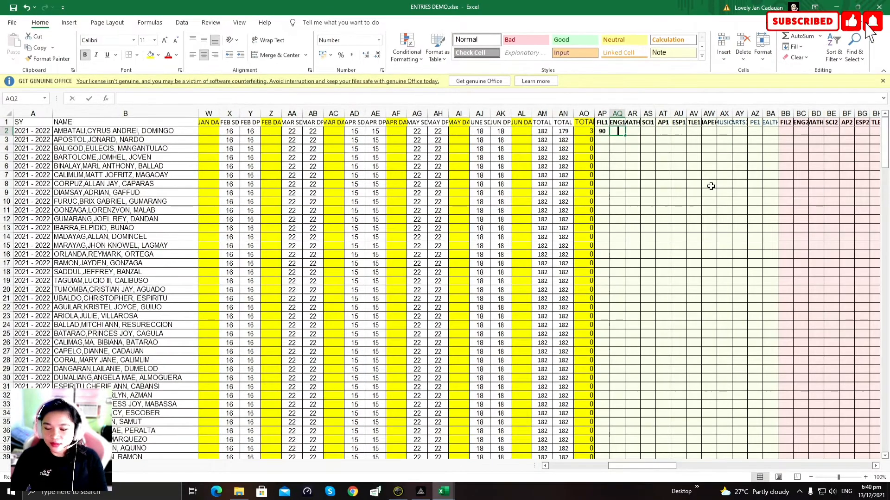
# Step: Enter the first-quarter grades (89–92) in AP2 through BA2, correcting AQ2 to 91
pyautogui.write('914')
pyautogui.press('Left')
pyautogui.press('Right')
pyautogui.write('91')
pyautogui.press('Right')
pyautogui.write('90')
pyautogui.press('Right')
pyautogui.write('90')
pyautogui.press('Right')
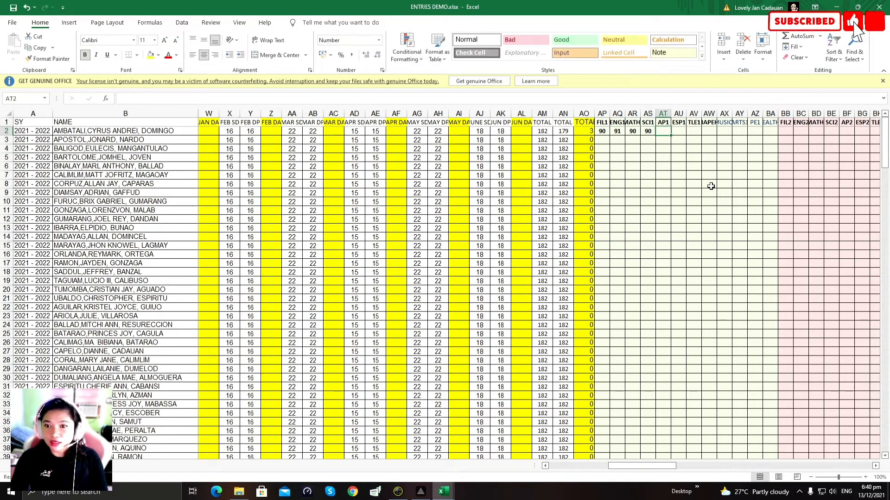
pyautogui.write('91')
pyautogui.press('Right')
pyautogui.write('90')
pyautogui.press('Right')
pyautogui.write('92')
pyautogui.press('Right')
pyautogui.write('90')
pyautogui.press('Right')
pyautogui.write('90')
pyautogui.press('Right')
pyautogui.write('90')
pyautogui.press('Right')
pyautogui.write('89')
pyautogui.press('Right')
pyautogui.write('89')
pyautogui.press('Right')
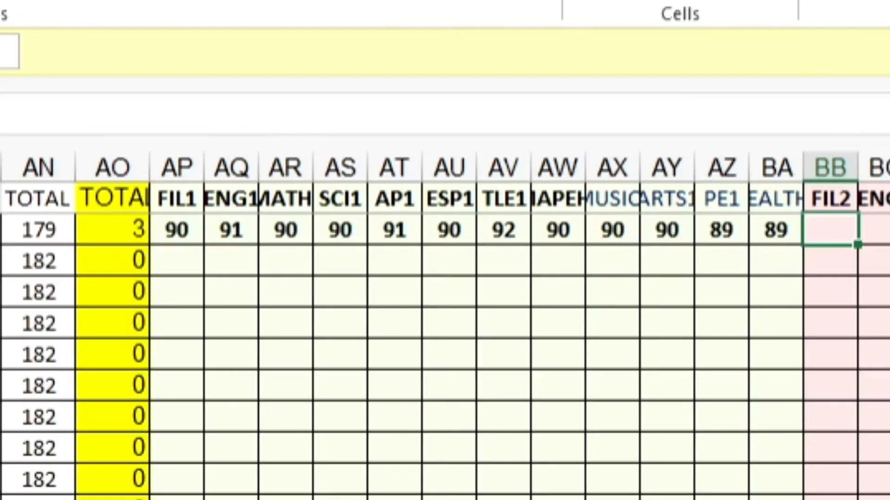
# Step: Enter the second-quarter grades (91–93) in BB2 through BM2, fixing BB2 to 92
pyautogui.hscroll(6, 445, 324)
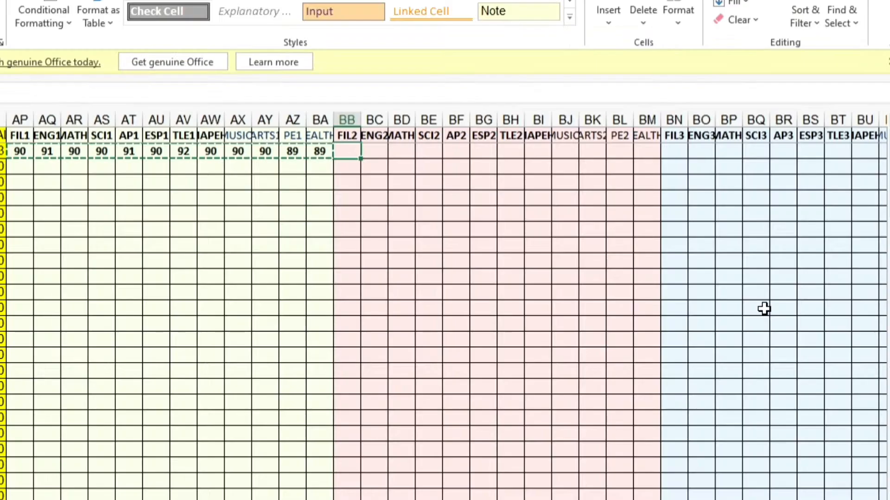
pyautogui.write('90')
pyautogui.press('Tab')
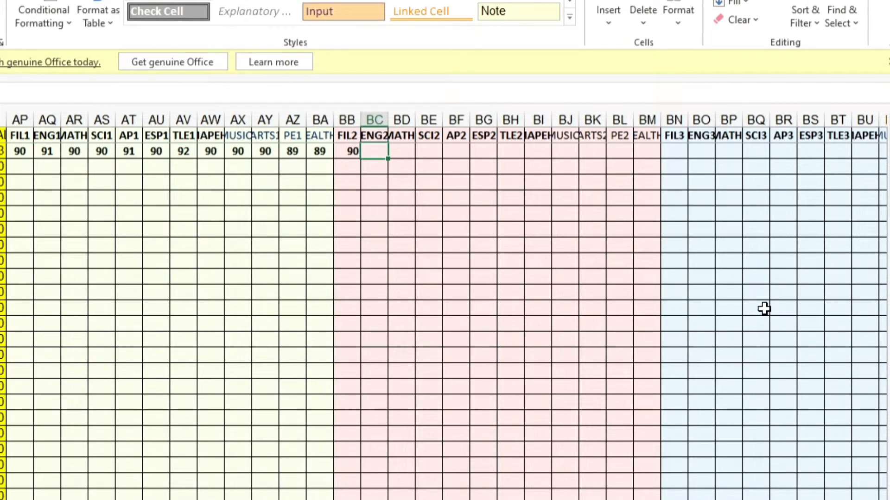
pyautogui.write('89')
pyautogui.press('Left')
pyautogui.write('92')
pyautogui.press('Right')
pyautogui.write('92')
pyautogui.press('Right')
pyautogui.write('93')
pyautogui.press('Right')
pyautogui.write('93')
pyautogui.press('Right')
pyautogui.write('92')
pyautogui.press('Right')
pyautogui.write('93')
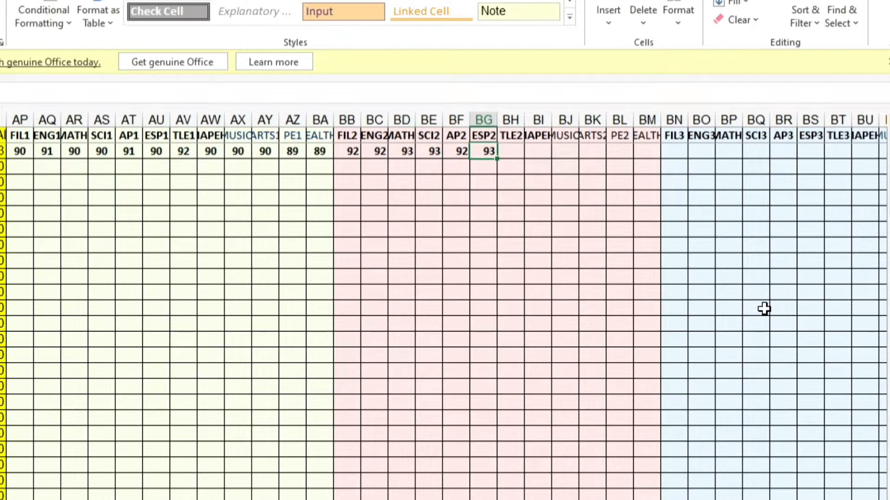
pyautogui.press('Right')
pyautogui.write('93')
pyautogui.press('Right')
pyautogui.write('92')
pyautogui.press('Right')
pyautogui.write('91')
pyautogui.press('Right')
pyautogui.write('91')
pyautogui.press('Right')
pyautogui.write('92')
pyautogui.press('Right')
pyautogui.write('92')
pyautogui.press('Right')
pyautogui.write('94')
# Step: Enter the third-quarter grades (93–95) in BN2 through BY2
pyautogui.press('Right')
pyautogui.write('94')
pyautogui.press('Right')
pyautogui.write('95')
pyautogui.press('Right')
pyautogui.write('94')
pyautogui.press('Right')
pyautogui.write('95')
pyautogui.press('Right')
pyautogui.write('94')
pyautogui.press('Right')
pyautogui.write('95')
pyautogui.press('Right')
pyautogui.write('94')
pyautogui.press('Right')
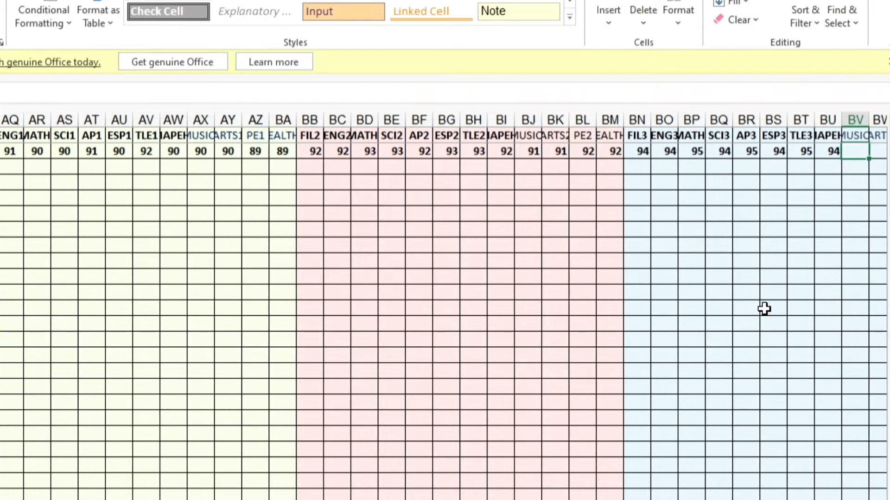
pyautogui.write('9')
pyautogui.press('Right')
pyautogui.write('94')
pyautogui.press('Right')
pyautogui.write('93')
pyautogui.press('Right')
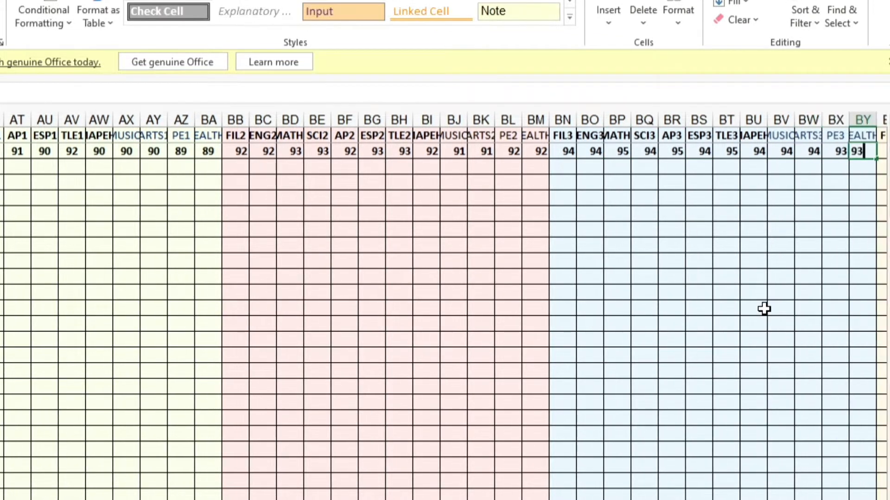
pyautogui.write('930')
pyautogui.press('Right')
pyautogui.hscroll(5, 764, 309)
pyautogui.write('94')
pyautogui.press('Right')
pyautogui.write('95')
pyautogui.press('Right')
# Step: Enter the fourth-quarter grades (94–95) through CK2
pyautogui.write('94')
pyautogui.press('Right')
pyautogui.write('95')
pyautogui.write('95')
pyautogui.press('Tab')
pyautogui.write('+9')
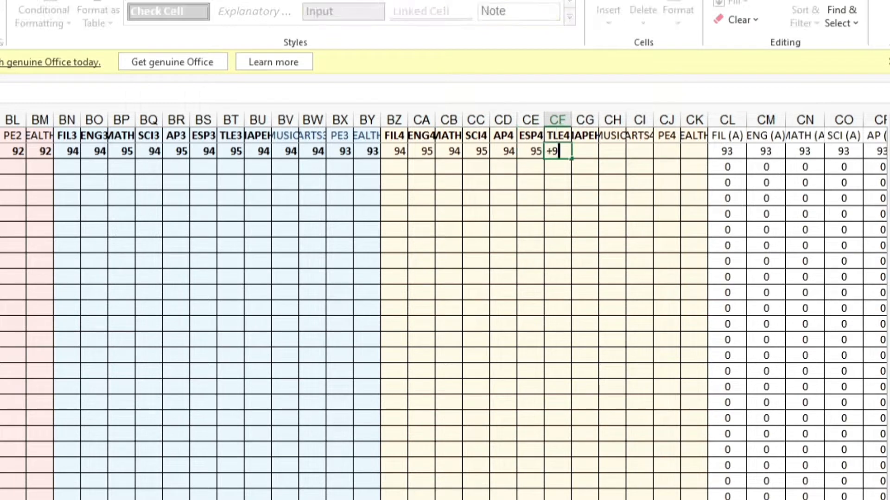
pyautogui.write('94')
pyautogui.press('Tab')
pyautogui.write('95')
pyautogui.press('Tab')
pyautogui.write('95')
pyautogui.press('Tab')
pyautogui.write('95')
pyautogui.press('Tab')
pyautogui.write('95')
pyautogui.press('Tab')
pyautogui.write('95')
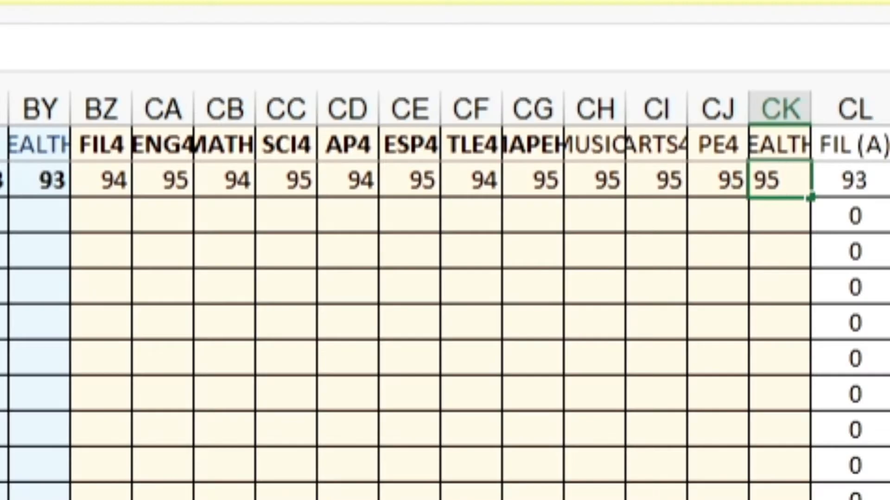
pyautogui.press('Tab')
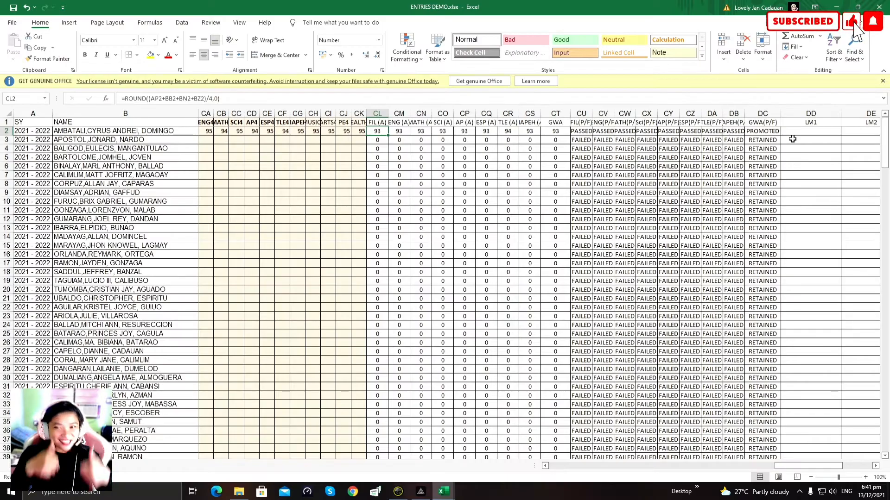
# Step: Enter BLENDED in DD2 and DE2 under LM1 and LM2
pyautogui.click(798, 131)
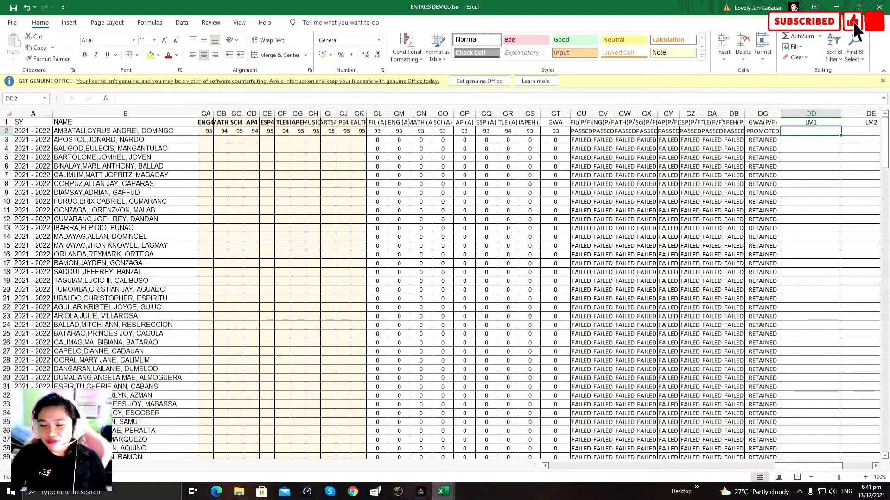
pyautogui.write('bl')
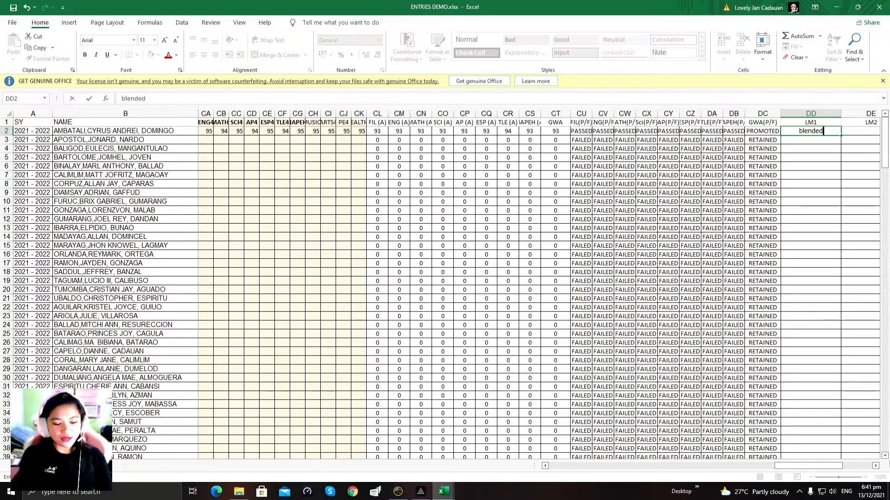
pyautogui.write('ende')
pyautogui.press('BackSpace')
pyautogui.press('BackSpace')
pyautogui.press('BackSpace')
pyautogui.press('BackSpace')
pyautogui.press('BackSpace')
pyautogui.press('BackSpace')
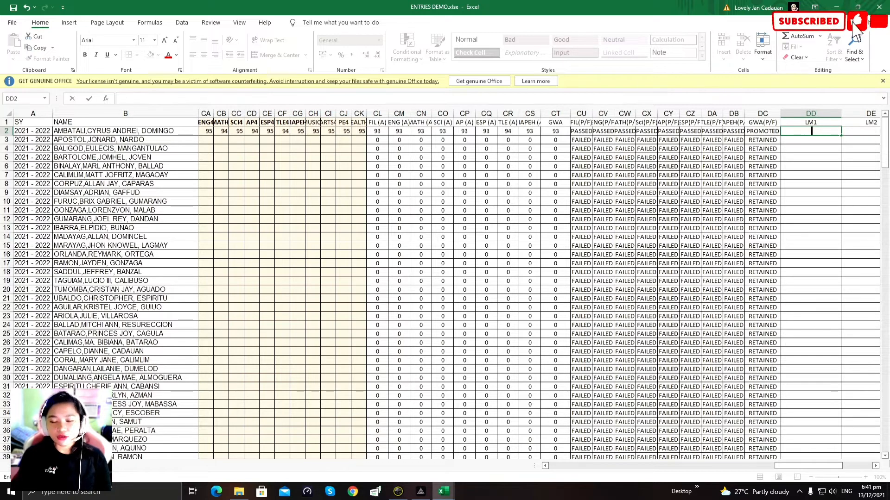
pyautogui.write('BLENDE')
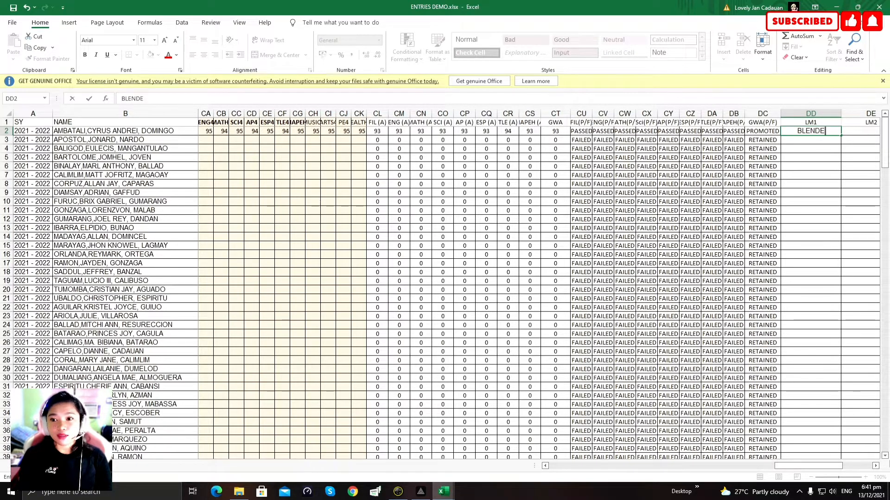
pyautogui.write('D')
pyautogui.press('Tab')
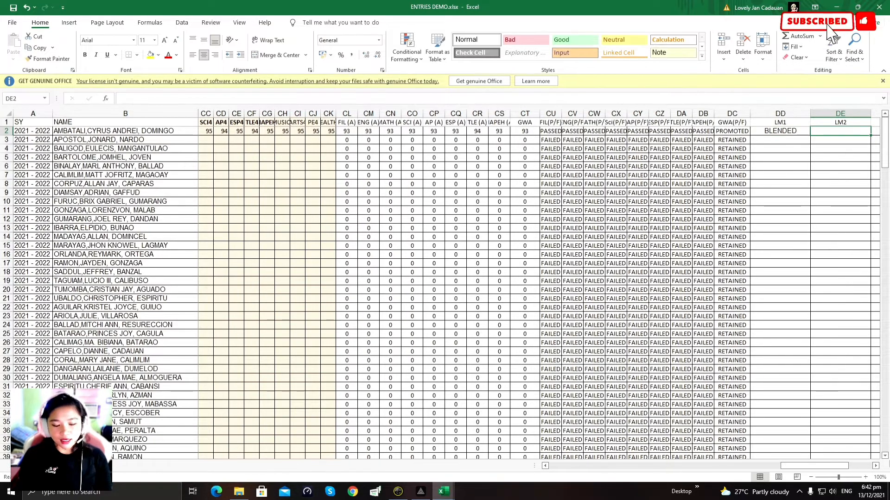
pyautogui.write('BLENDED')
pyautogui.press('Tab')
# Step: Enter BLENDED in DF2 and DG2 under LM3 and LM4, then return to column A
pyautogui.write('BLENDEF')
pyautogui.press('BackSpace')
pyautogui.write('D')
pyautogui.press('Tab')
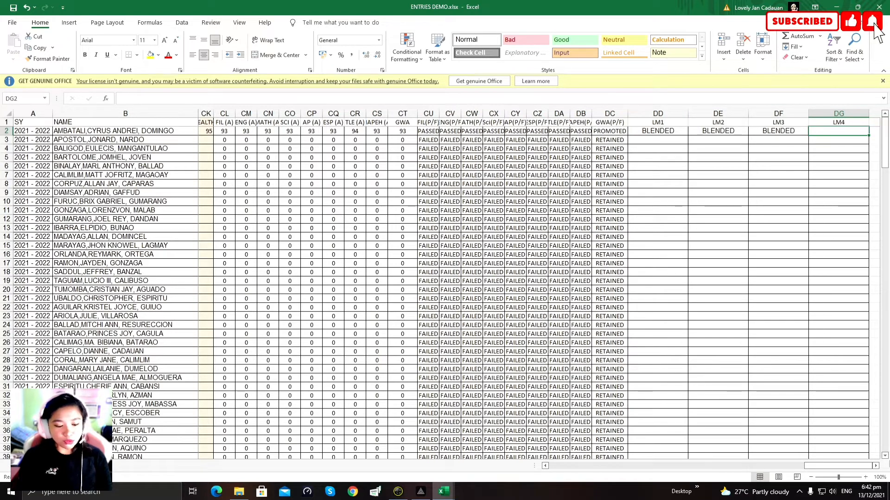
pyautogui.write('BLENDED')
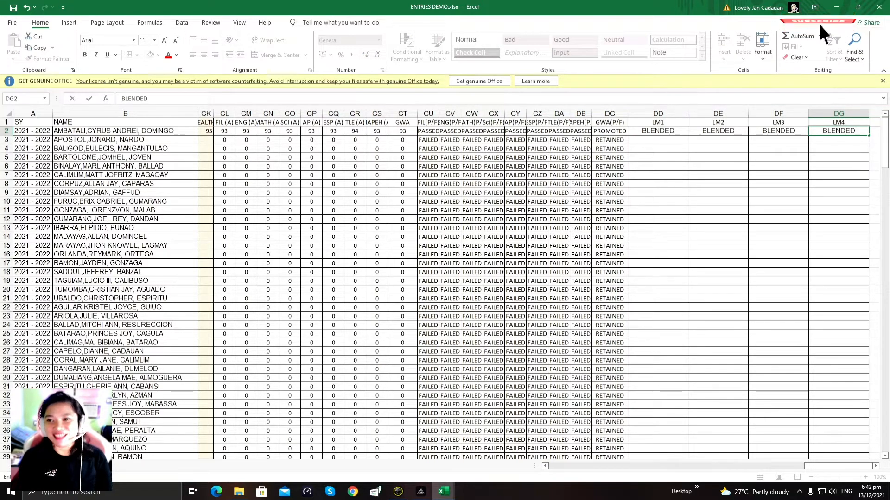
pyautogui.press('Tab')
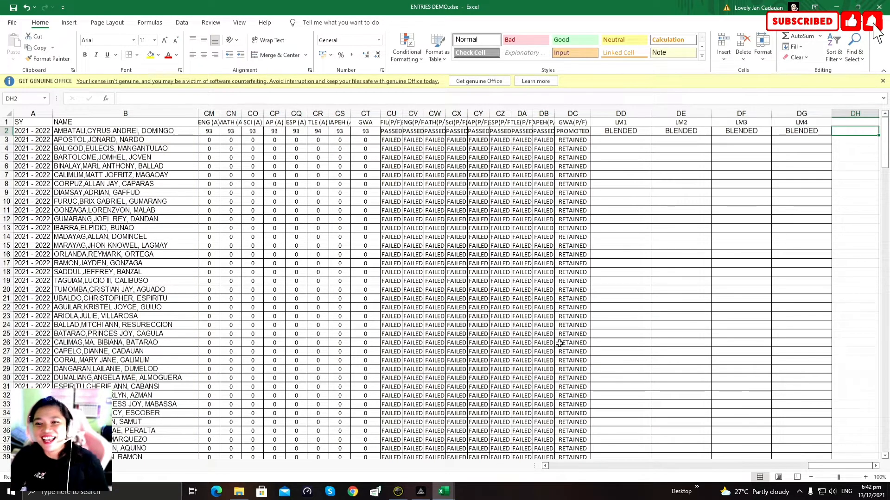
pyautogui.scroll(-1, 677, 387)
pyautogui.scroll(1, 649, 407)
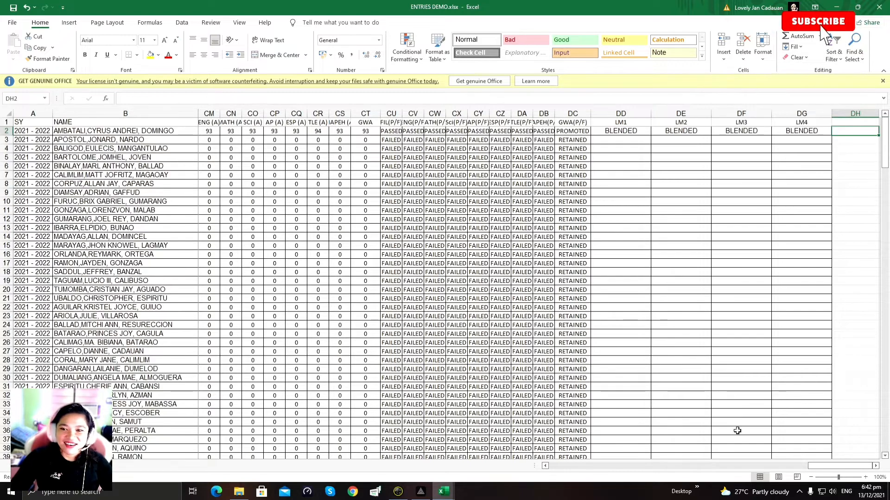
pyautogui.moveTo(843, 470); pyautogui.dragTo(556, 470)
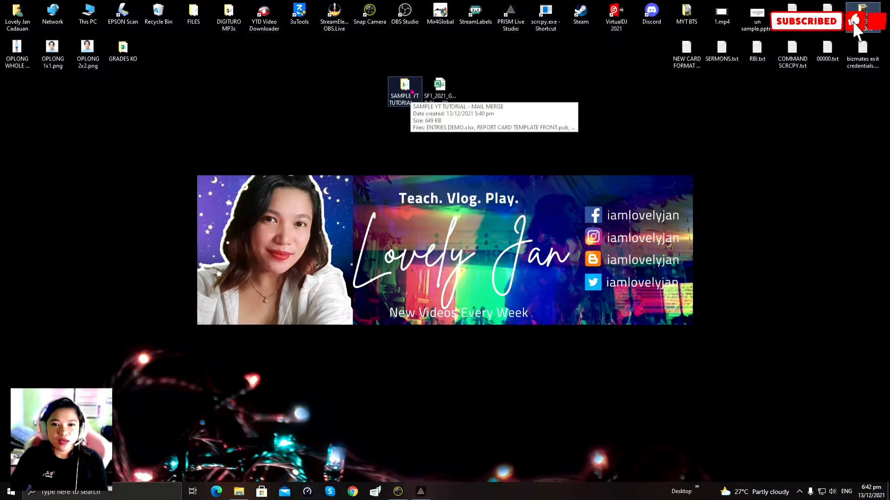
# Step: Open REPORT CARD TEMPLATE FRONT.pub from the SAMPLE YT TUTORIAL - MAIL MERGE folder
pyautogui.doubleClick(404, 84)
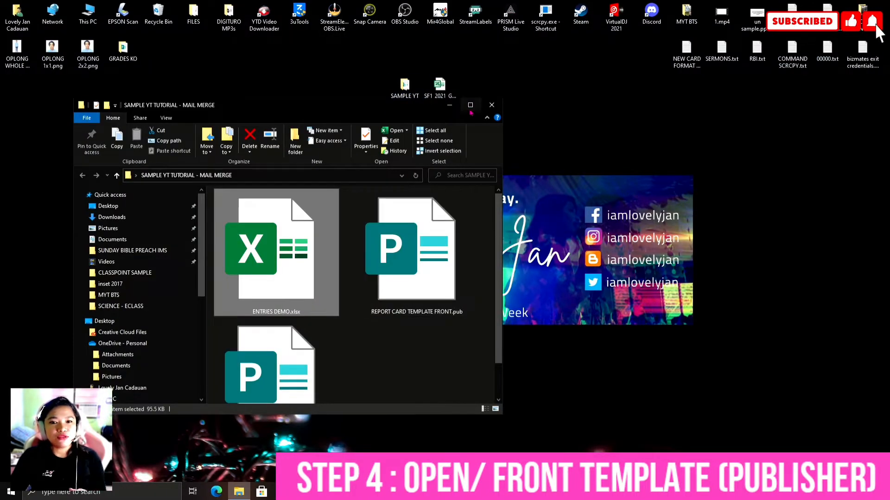
pyautogui.click(470, 105)
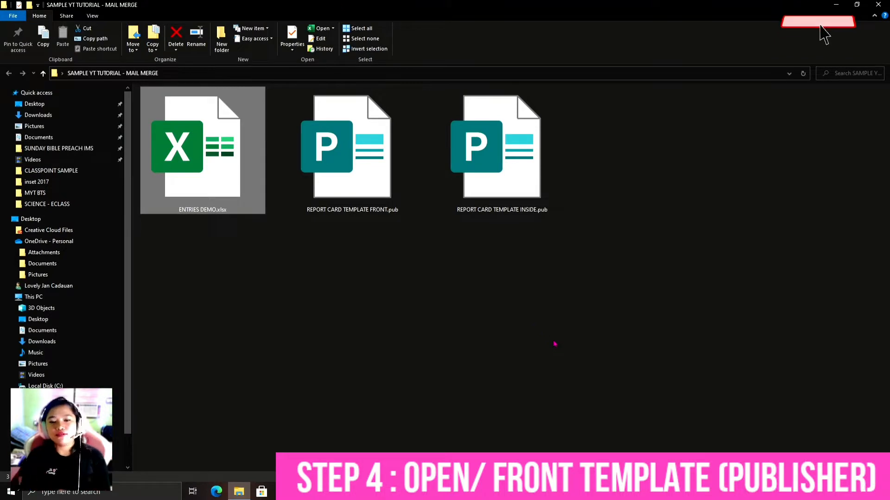
pyautogui.click(317, 300)
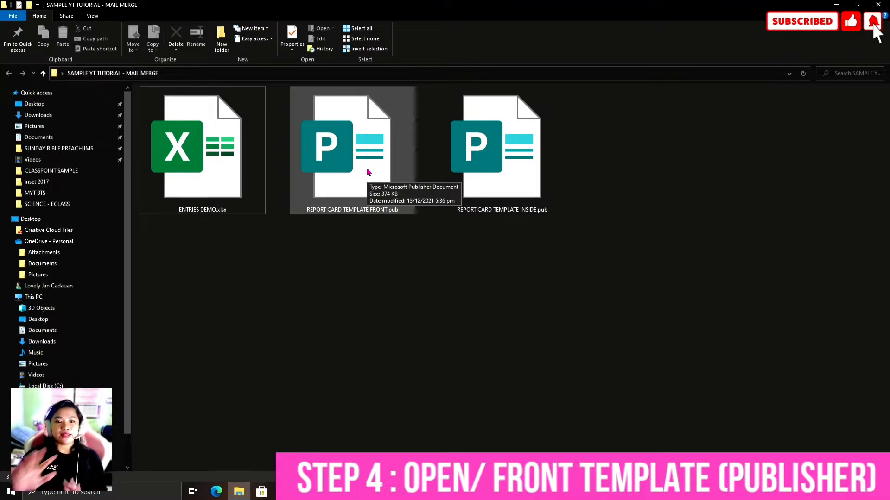
pyautogui.doubleClick(381, 172)
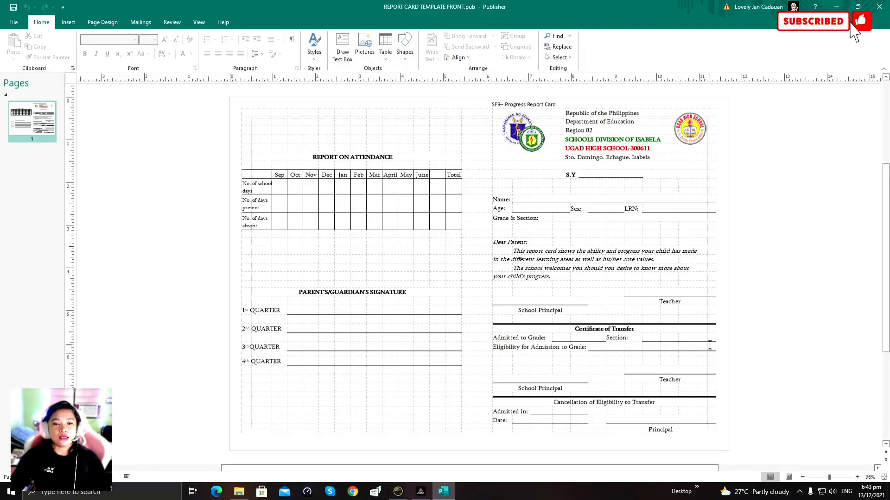
# Step: Launch the Step-by-Step Mail Merge Wizard and proceed to creating or connecting a recipient list
pyautogui.click(142, 27)
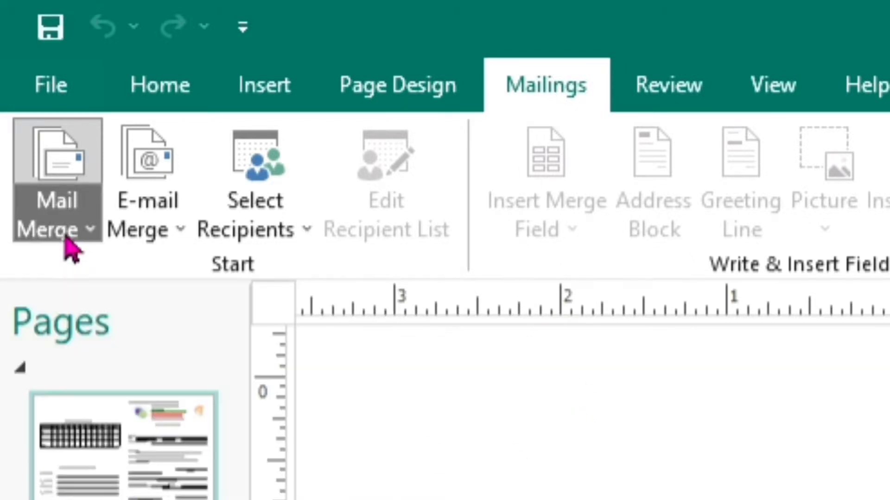
pyautogui.click(67, 230)
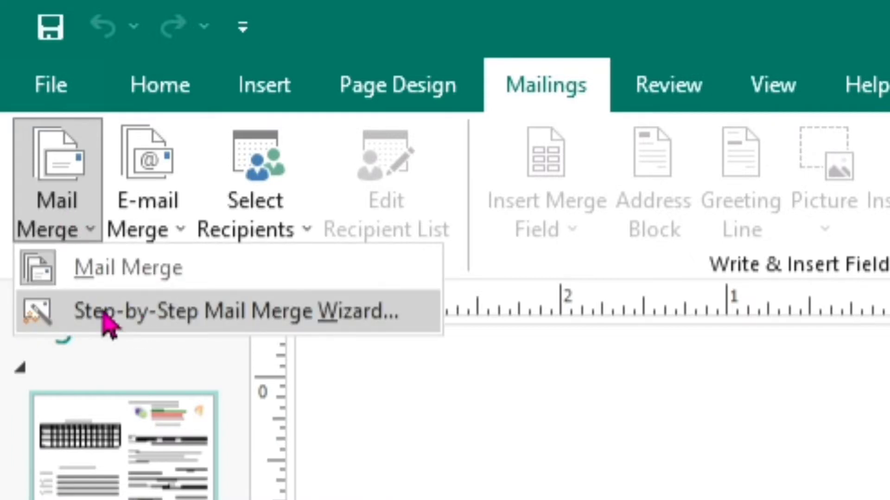
pyautogui.click(151, 319)
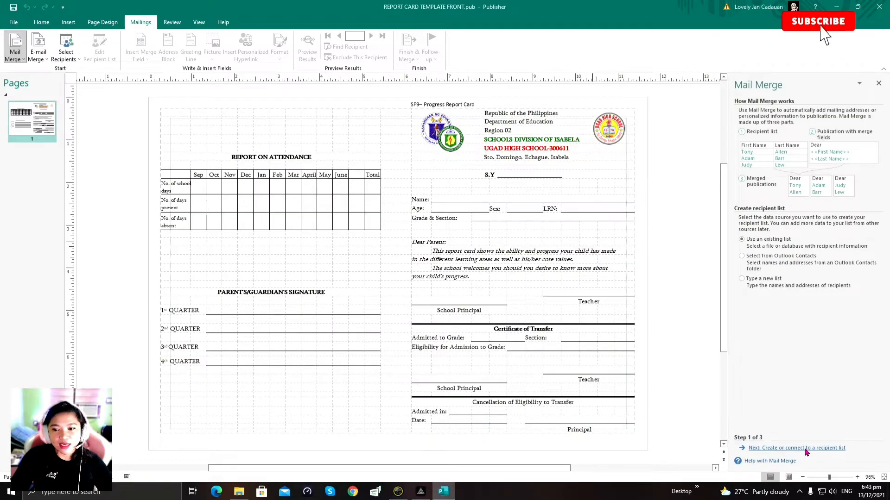
pyautogui.click(806, 448)
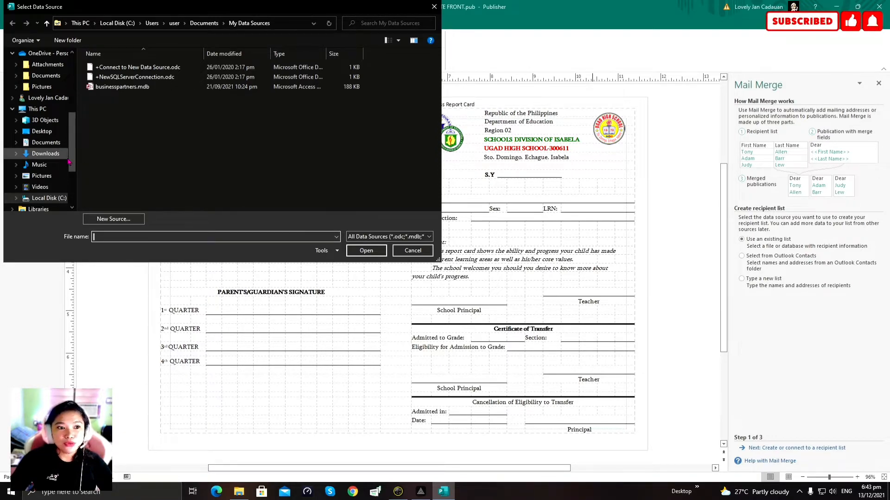
# Step: Select ENTRIES DEMO.xlsx from Desktop > SAMPLE YT TUTORIAL - MAIL MERGE as the data source
pyautogui.click(41, 131)
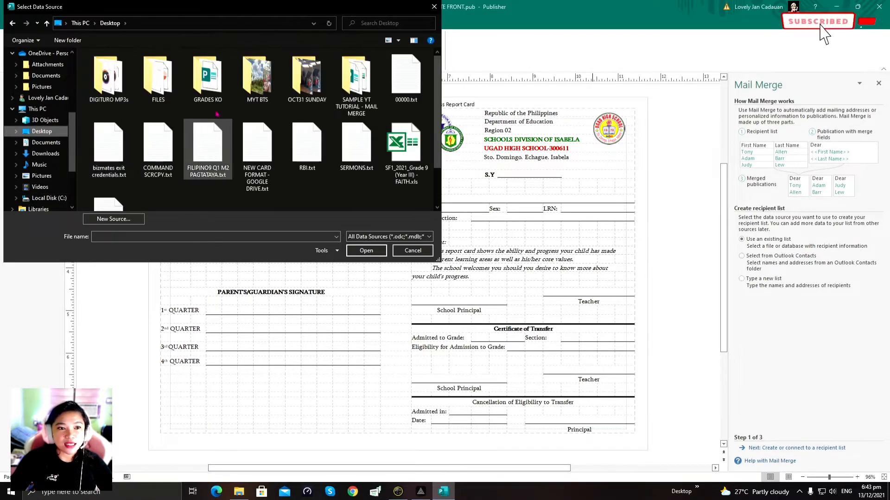
pyautogui.doubleClick(356, 82)
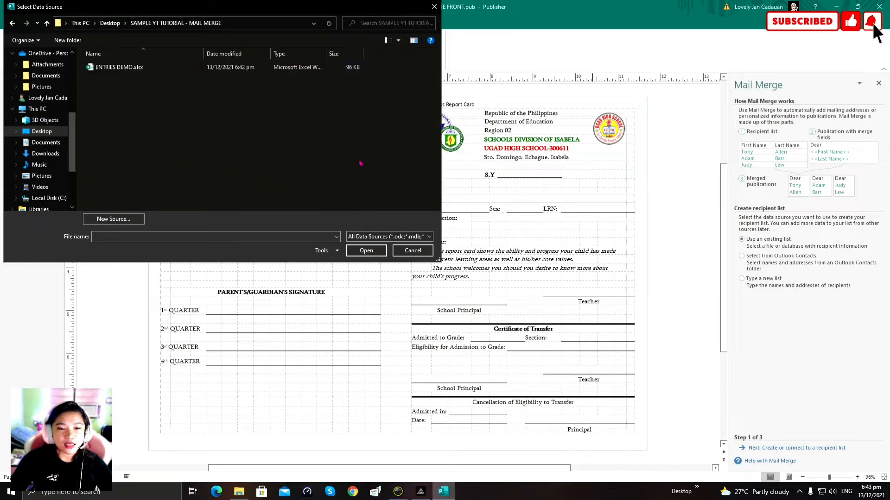
pyautogui.click(110, 68)
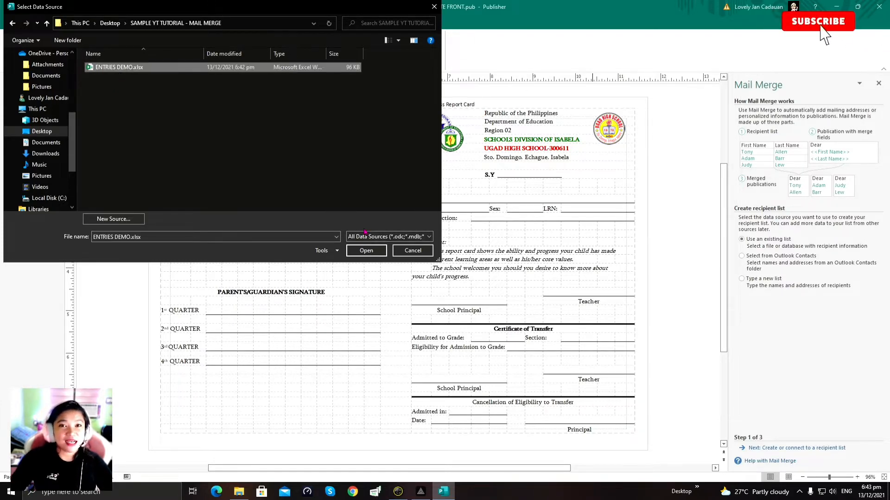
pyautogui.click(366, 250)
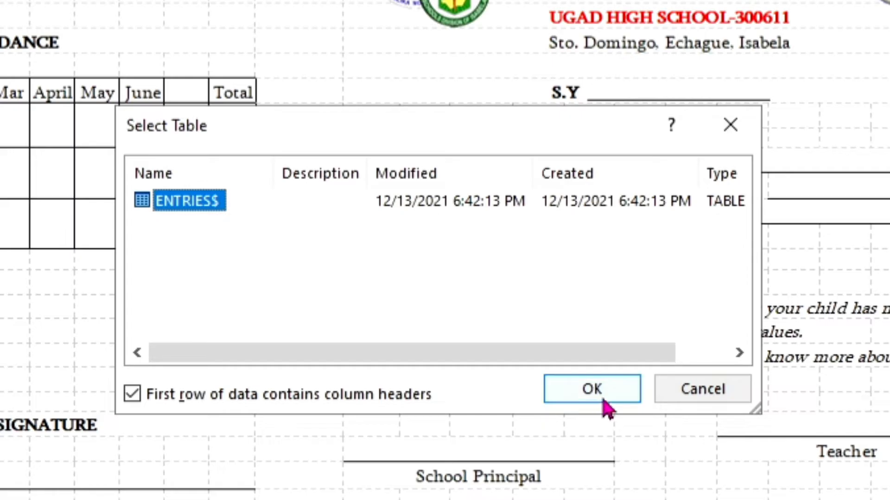
# Step: Confirm the ENTRIES$ table and review the loaded student records in Mail Merge Recipients
pyautogui.click(500, 280)
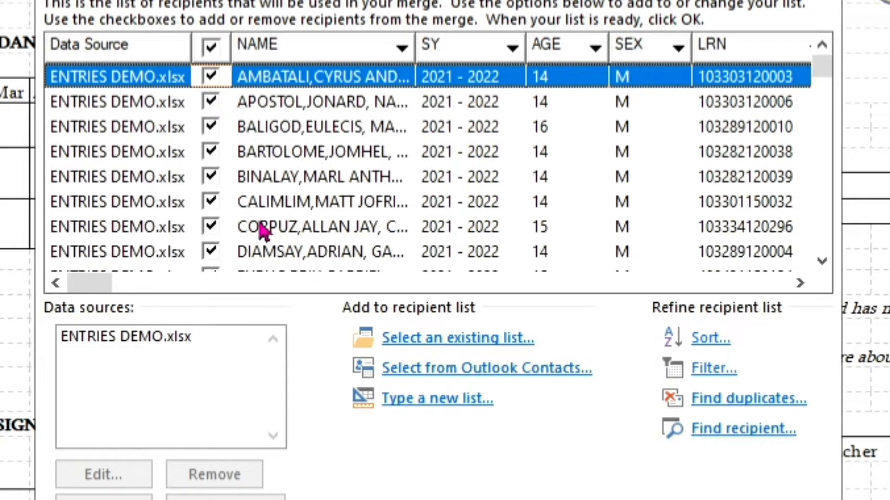
pyautogui.scroll(-15, 201, 155)
pyautogui.scroll(15, 197, 155)
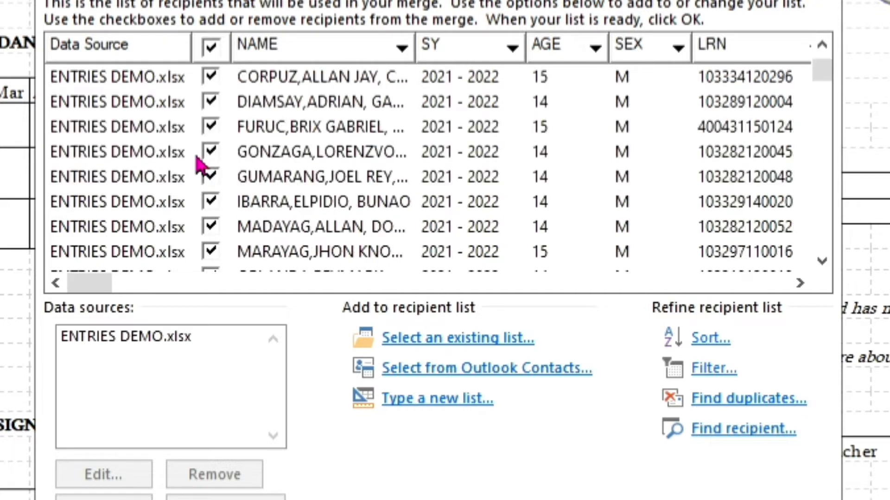
pyautogui.scroll(2, 199, 162)
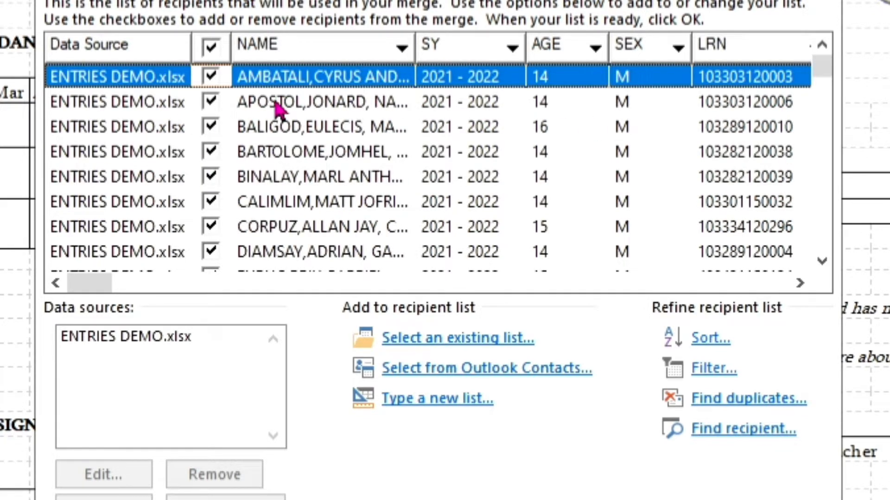
# Step: Clear the header checkbox, then tick every student record down the Mail Merge Recipients list
pyautogui.click(211, 48)
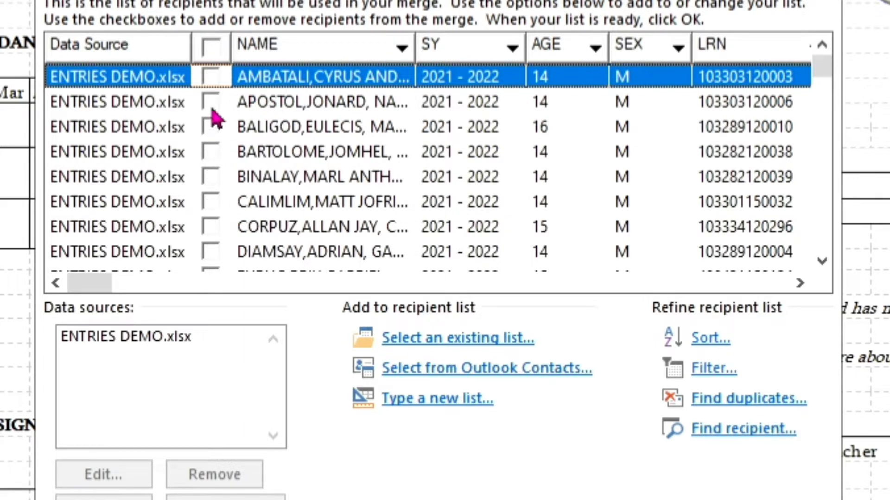
pyautogui.click(212, 79)
pyautogui.click(211, 102)
pyautogui.click(211, 127)
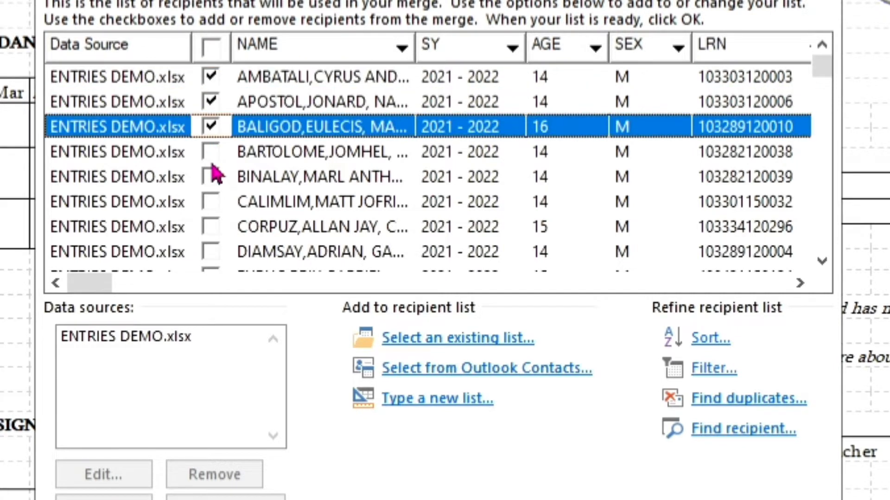
pyautogui.click(212, 152)
pyautogui.click(211, 177)
pyautogui.click(212, 202)
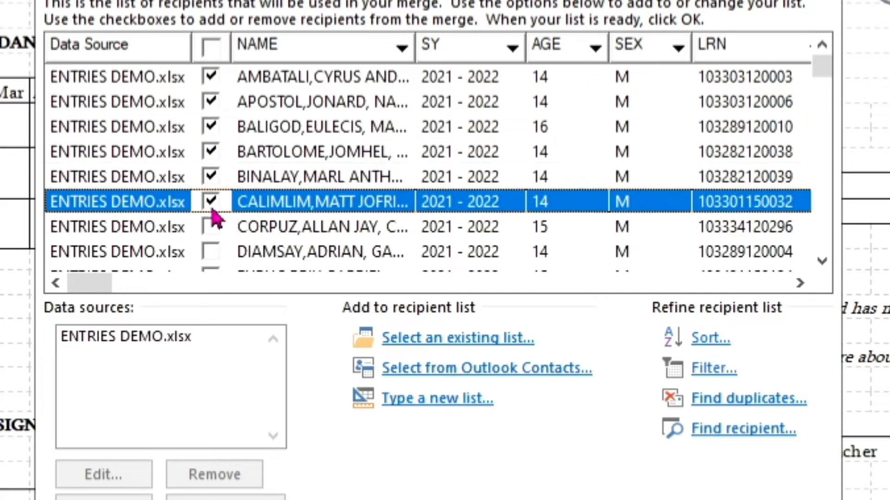
pyautogui.click(212, 227)
pyautogui.scroll(-1, 214, 232)
pyautogui.click(212, 183)
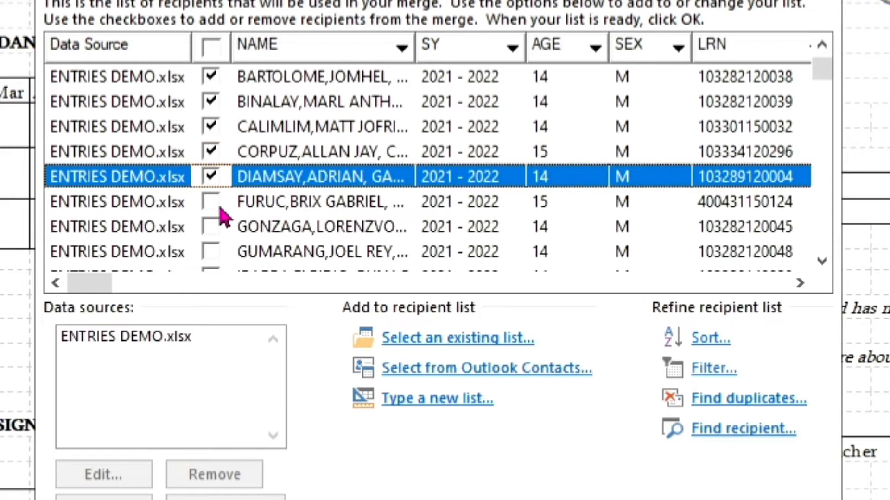
pyautogui.click(212, 202)
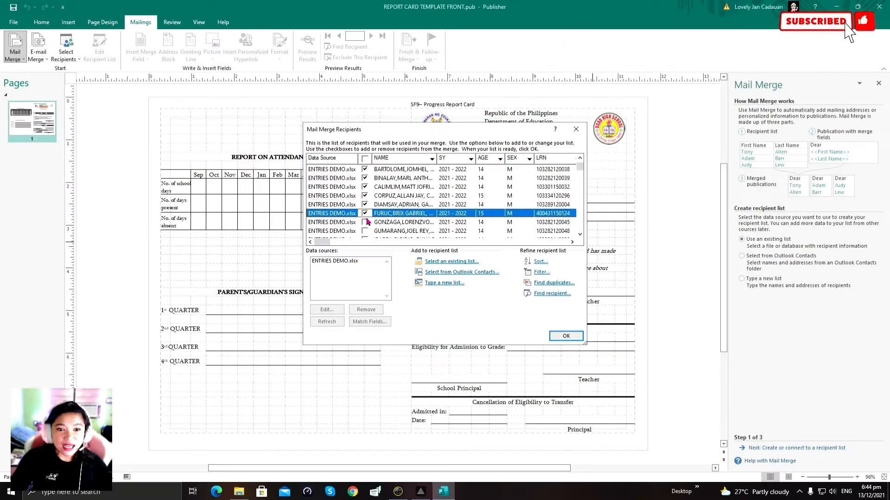
pyautogui.click(366, 222)
pyautogui.scroll(-1, 367, 218)
pyautogui.click(366, 206)
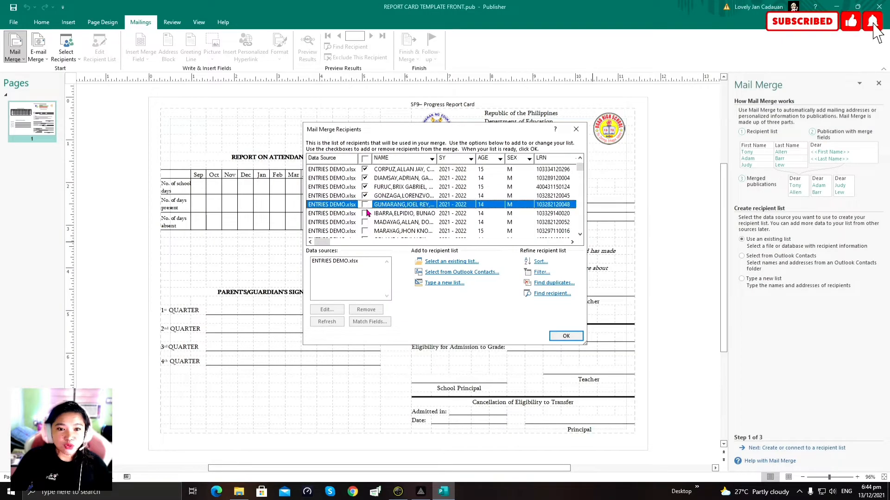
pyautogui.click(367, 222)
pyautogui.click(365, 206)
pyautogui.click(366, 214)
pyautogui.click(366, 206)
pyautogui.scroll(-2, 369, 226)
pyautogui.click(365, 178)
pyautogui.click(365, 187)
pyautogui.click(365, 195)
pyautogui.click(365, 204)
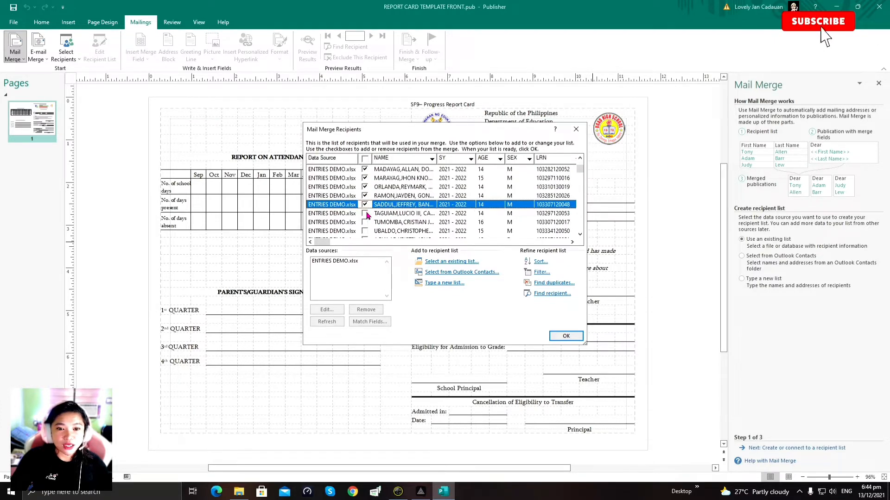
pyautogui.click(365, 213)
pyautogui.click(365, 222)
pyautogui.scroll(-1, 366, 217)
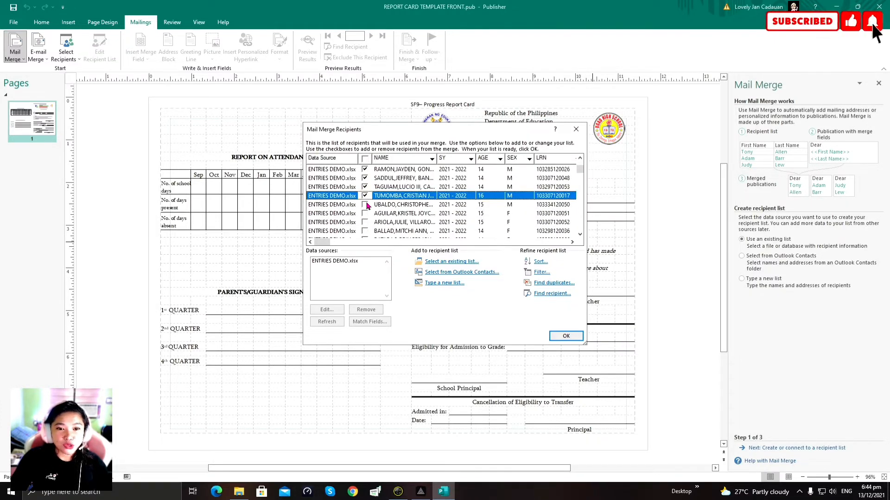
pyautogui.click(365, 205)
pyautogui.click(365, 213)
pyautogui.click(365, 222)
pyautogui.scroll(-2, 366, 213)
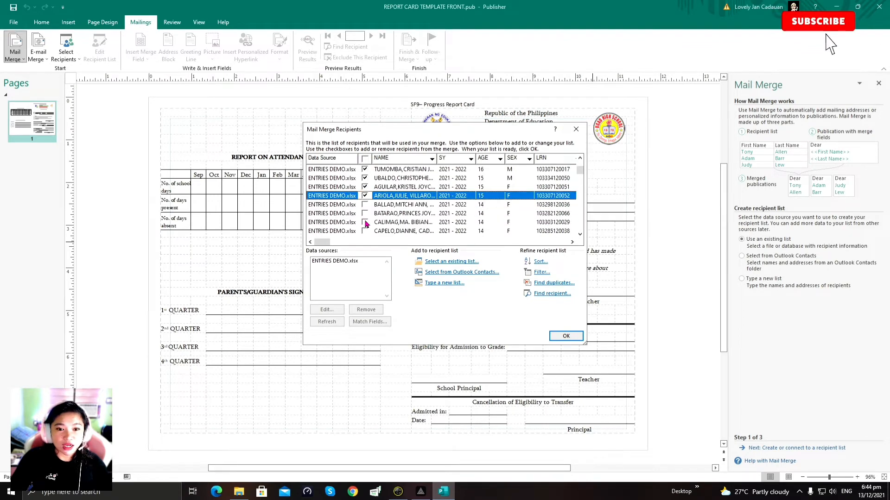
pyautogui.click(365, 178)
pyautogui.click(365, 186)
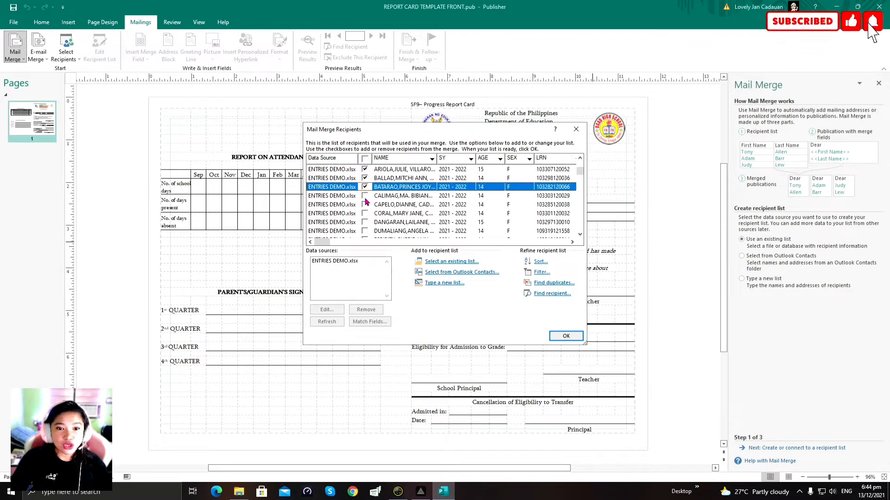
pyautogui.click(365, 195)
pyautogui.click(366, 205)
pyautogui.click(365, 214)
pyautogui.scroll(-1, 366, 213)
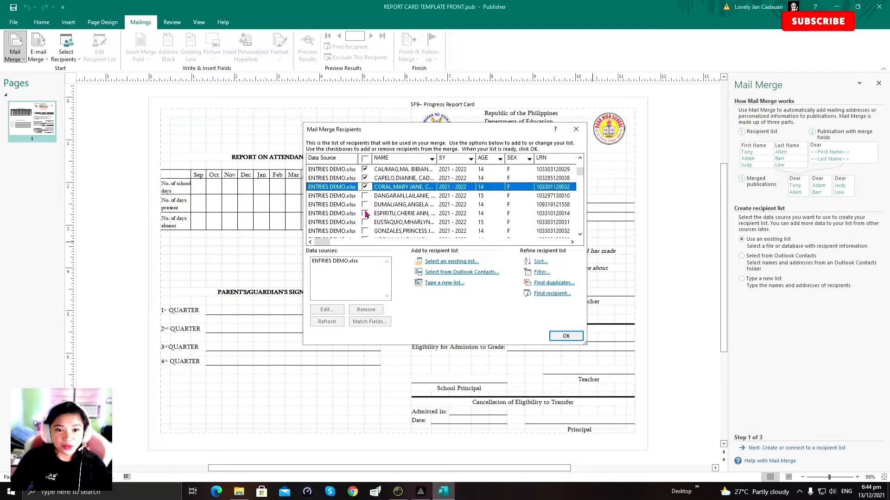
pyautogui.click(365, 195)
pyautogui.click(366, 205)
pyautogui.click(367, 213)
pyautogui.click(366, 204)
pyautogui.click(365, 224)
pyautogui.scroll(-1, 366, 223)
pyautogui.click(365, 205)
pyautogui.click(366, 214)
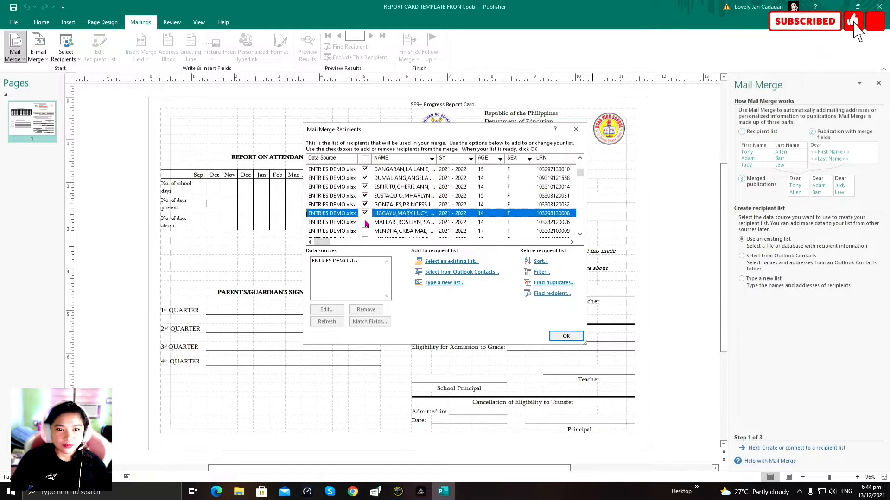
pyautogui.click(366, 223)
pyautogui.scroll(-2, 366, 223)
pyautogui.click(365, 179)
pyautogui.click(365, 187)
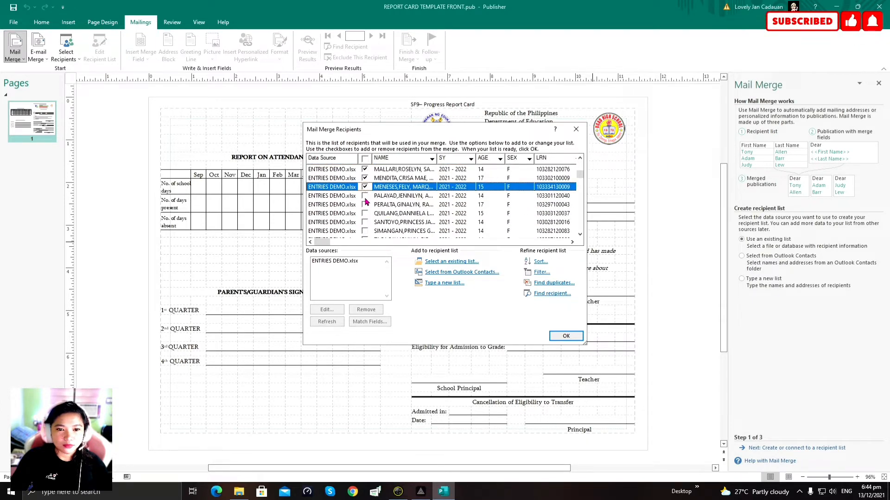
pyautogui.click(366, 196)
pyautogui.click(365, 205)
pyautogui.click(366, 213)
pyautogui.scroll(-1, 365, 215)
pyautogui.click(365, 196)
pyautogui.click(365, 205)
pyautogui.click(366, 214)
pyautogui.click(365, 223)
# Step: Review the selected recipients and confirm the list so the wizard advances to step 2
pyautogui.scroll(-1, 403, 214)
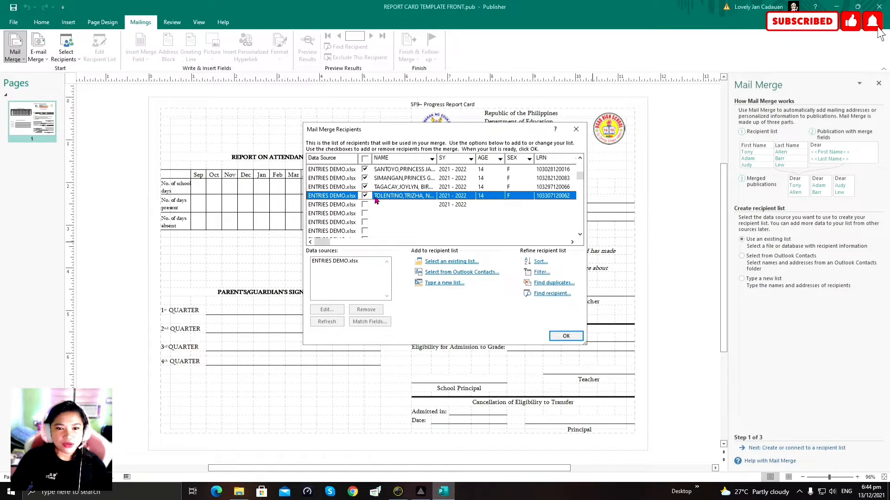
pyautogui.scroll(5, 384, 200)
pyautogui.scroll(4, 391, 202)
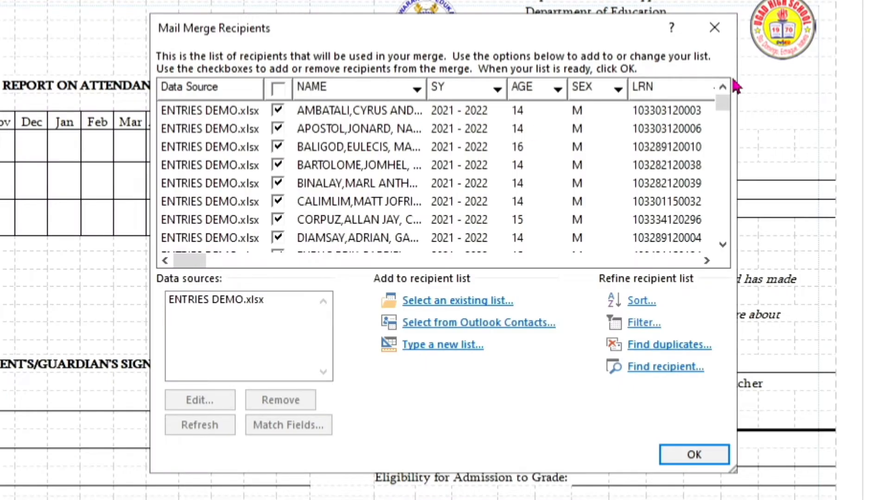
pyautogui.click(695, 455)
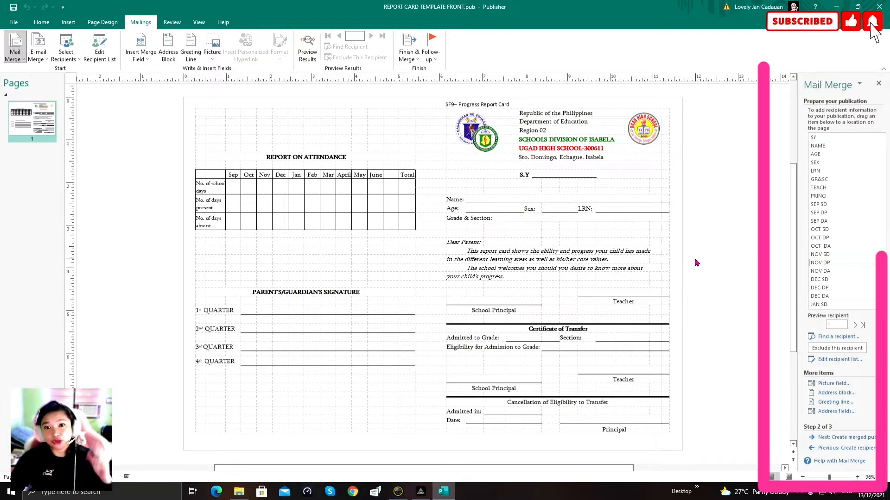
# Step: Replace the underlined blank after S.Y with the «SY» merge field
pyautogui.click(547, 175)
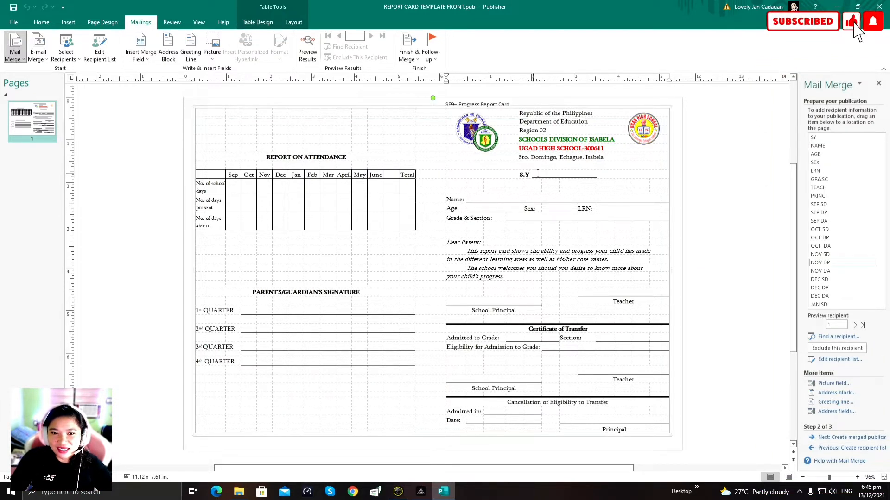
pyautogui.doubleClick(571, 177)
pyautogui.press('Delete')
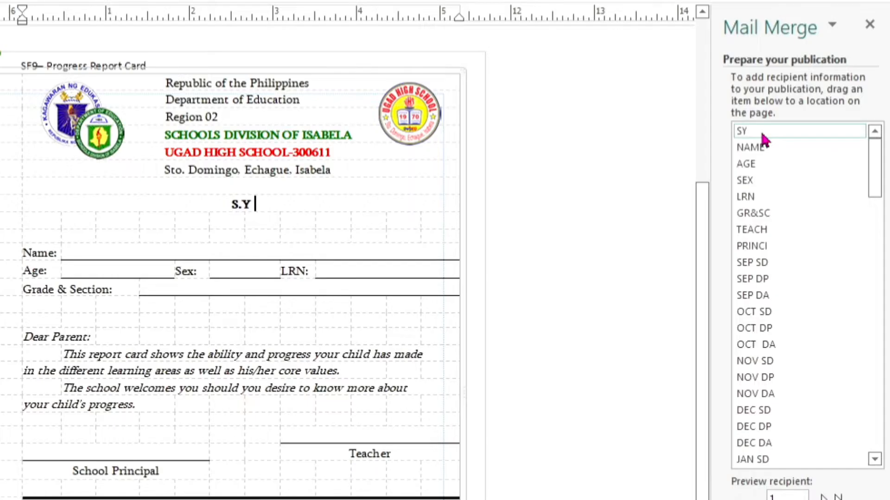
pyautogui.click(762, 136)
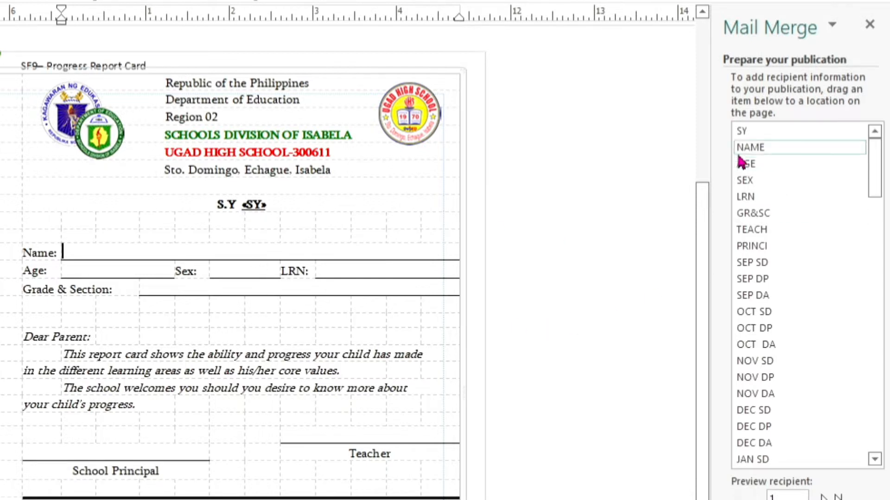
# Step: Place the NAME, AGE, SEX, LRN and GR&SC fields on the student detail lines
pyautogui.moveTo(744, 156); pyautogui.dragTo(108, 252)
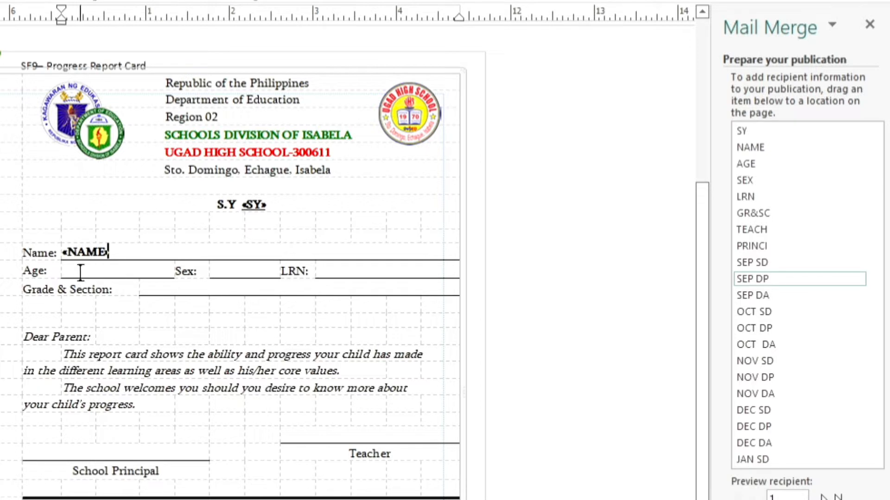
pyautogui.moveTo(748, 164); pyautogui.dragTo(118, 271)
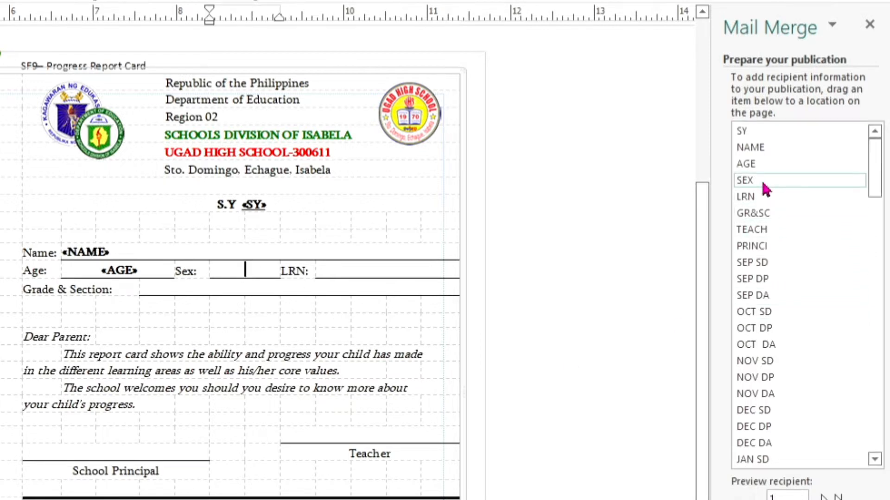
pyautogui.moveTo(760, 179); pyautogui.dragTo(244, 270)
pyautogui.click(351, 269)
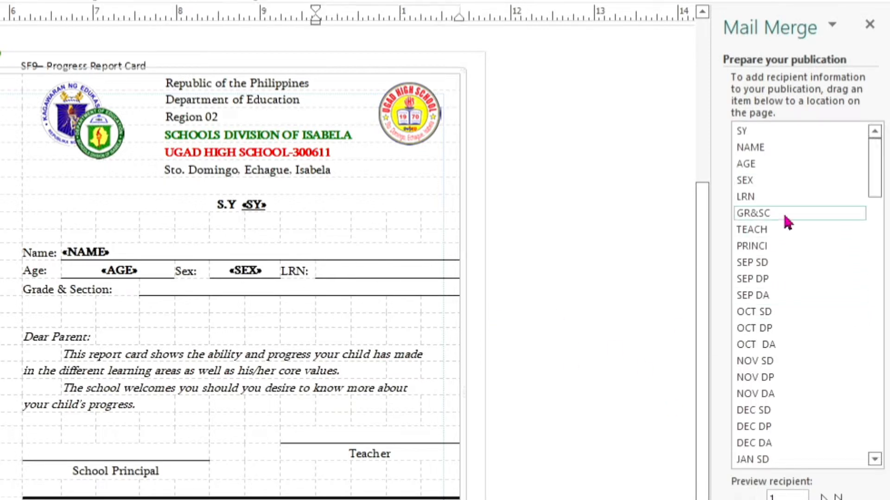
pyautogui.click(747, 197)
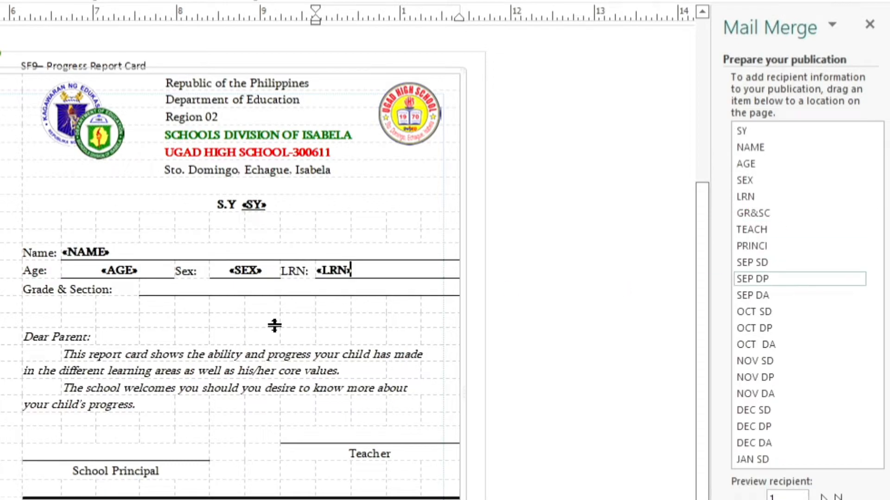
pyautogui.click(179, 285)
pyautogui.click(753, 214)
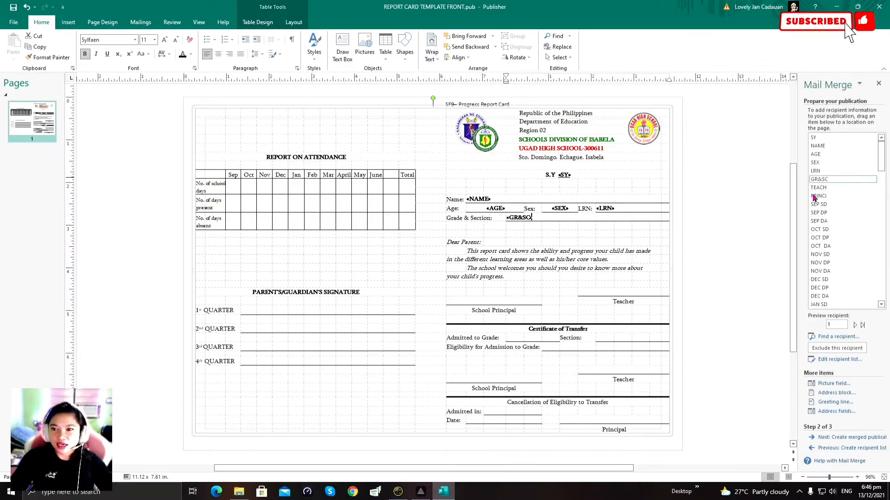
# Step: Insert TEACH and PRINCI above the Teacher and School Principal labels in both signature areas
pyautogui.click(602, 293)
pyautogui.click(818, 187)
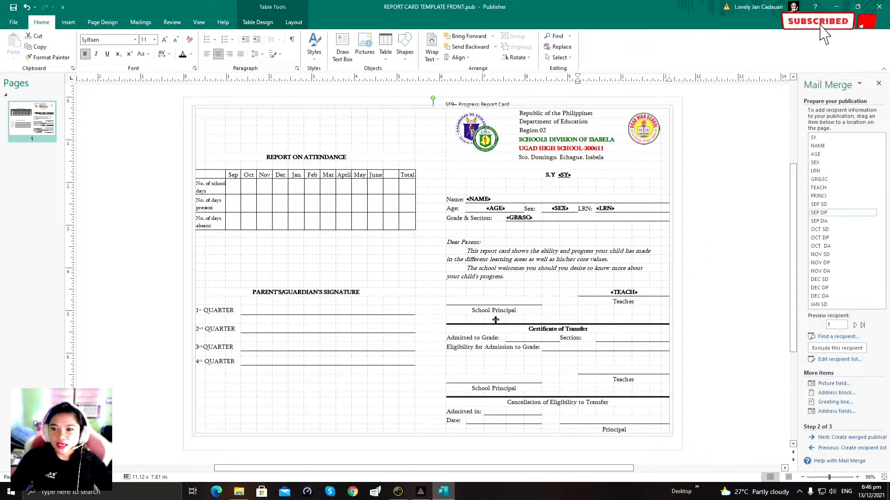
pyautogui.click(490, 300)
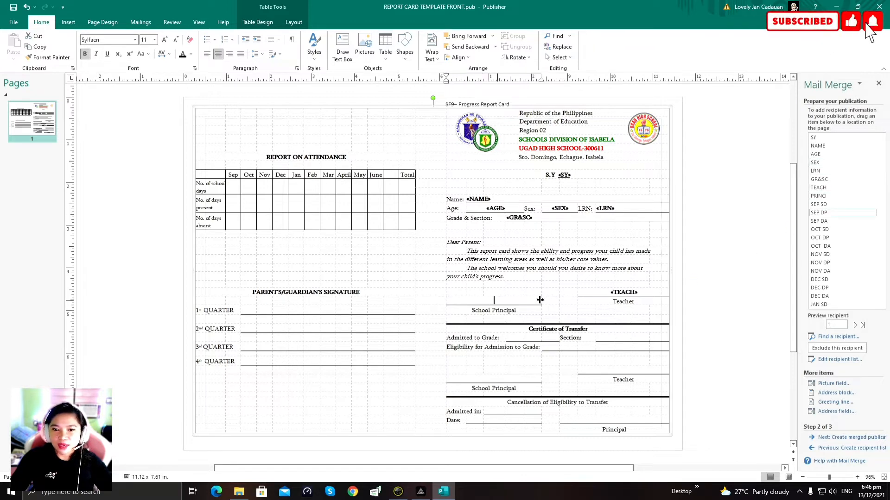
pyautogui.click(821, 196)
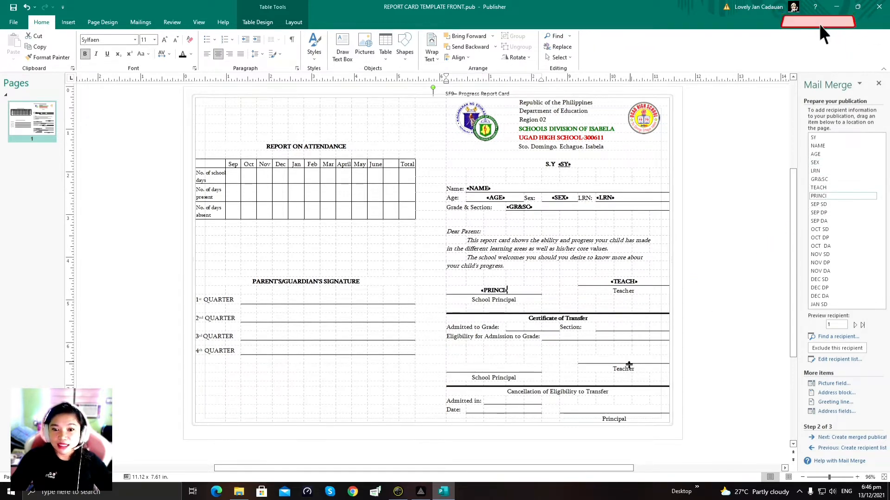
pyautogui.click(615, 360)
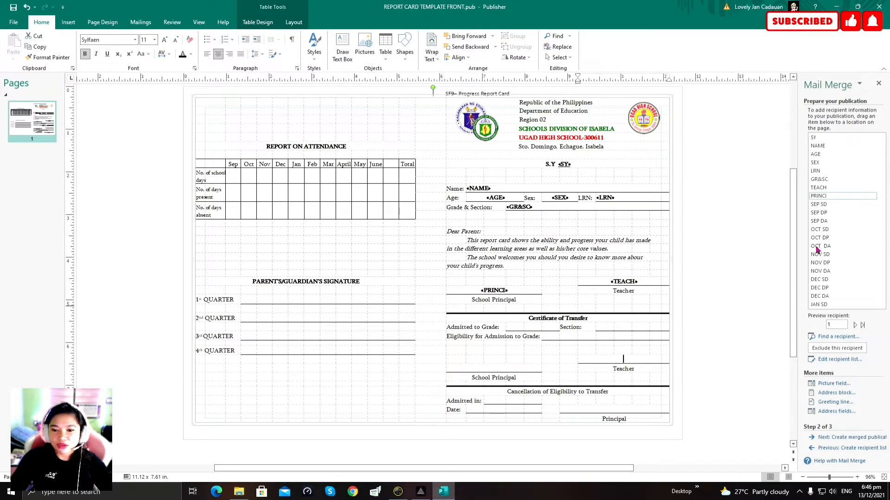
pyautogui.click(508, 369)
pyautogui.click(828, 198)
pyautogui.scroll(-1, 731, 238)
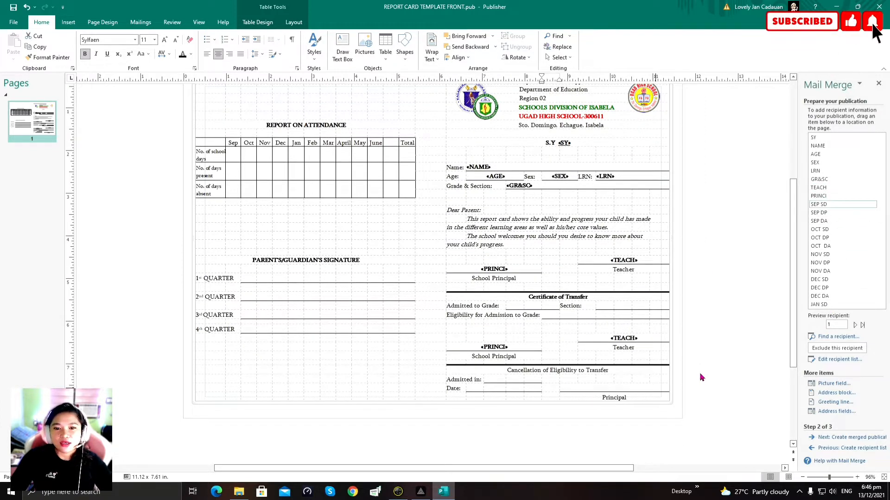
pyautogui.scroll(2, 700, 378)
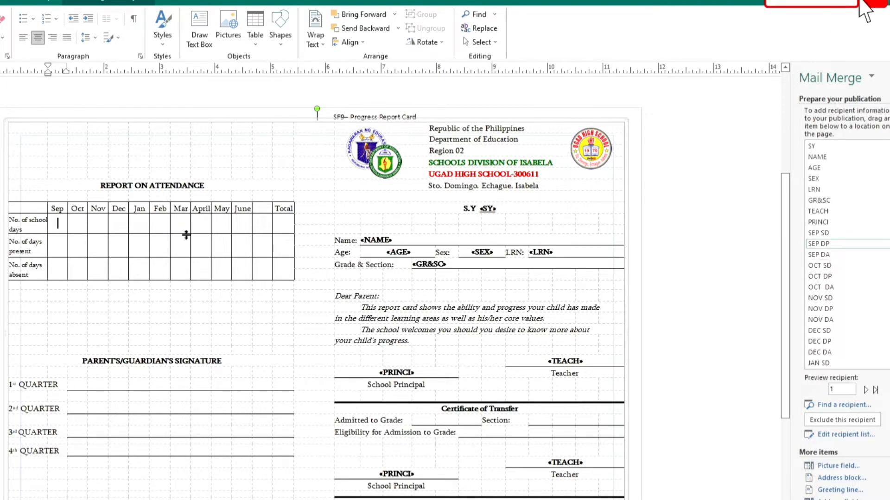
# Step: Insert SEP SD, OCT SD, NOV SD and DEC SD into the Sep–Dec school-days cells
pyautogui.click(825, 235)
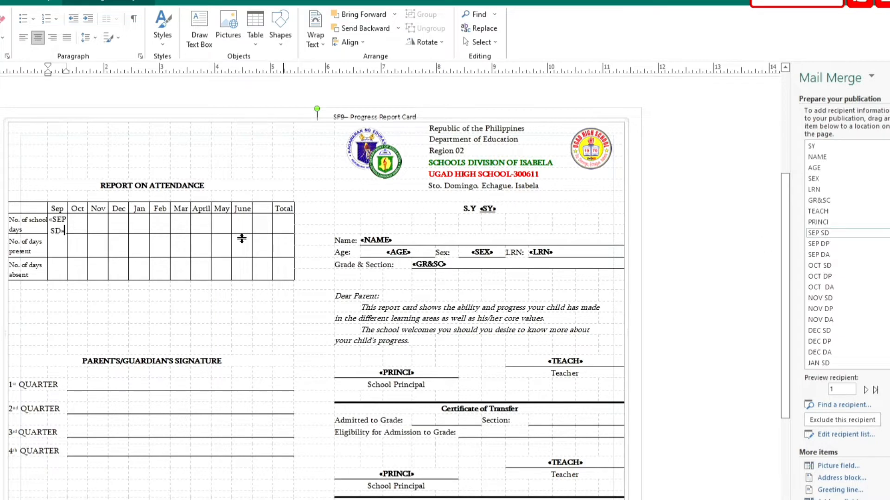
pyautogui.moveTo(862, 265); pyautogui.dragTo(104, 240)
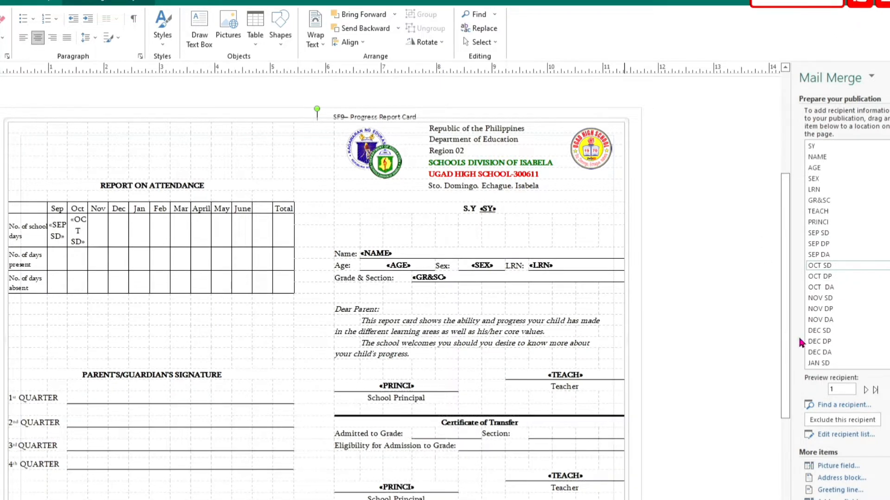
pyautogui.moveTo(820, 298); pyautogui.dragTo(145, 230)
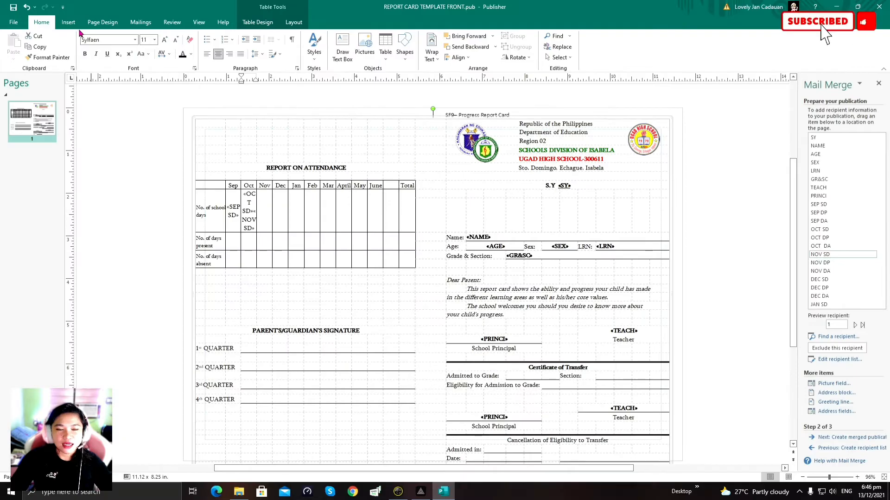
pyautogui.hotkey('ctrl', 'z')
pyautogui.click(269, 203)
pyautogui.click(838, 255)
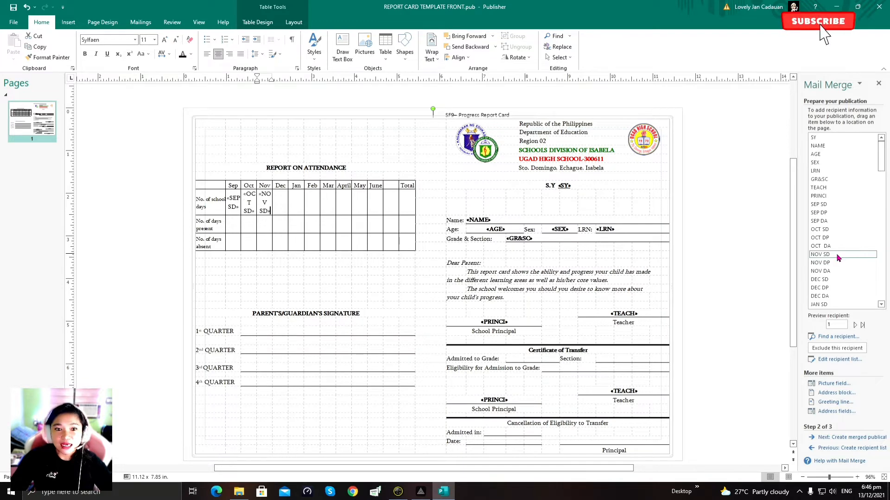
pyautogui.scroll(-1, 838, 256)
pyautogui.click(280, 202)
pyautogui.click(834, 255)
# Step: Insert JAN SD through JUNE SD into the Jan–June school-days cells
pyautogui.press('Tab')
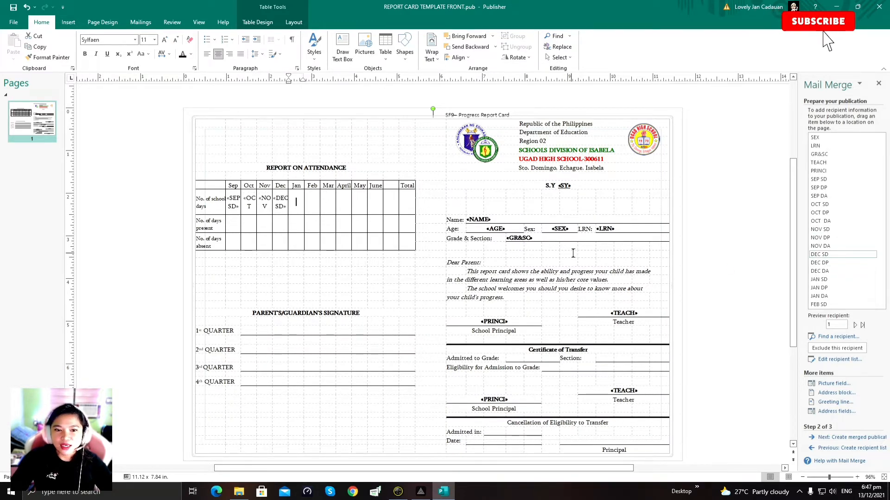
pyautogui.click(827, 280)
pyautogui.click(313, 200)
pyautogui.scroll(-1, 837, 278)
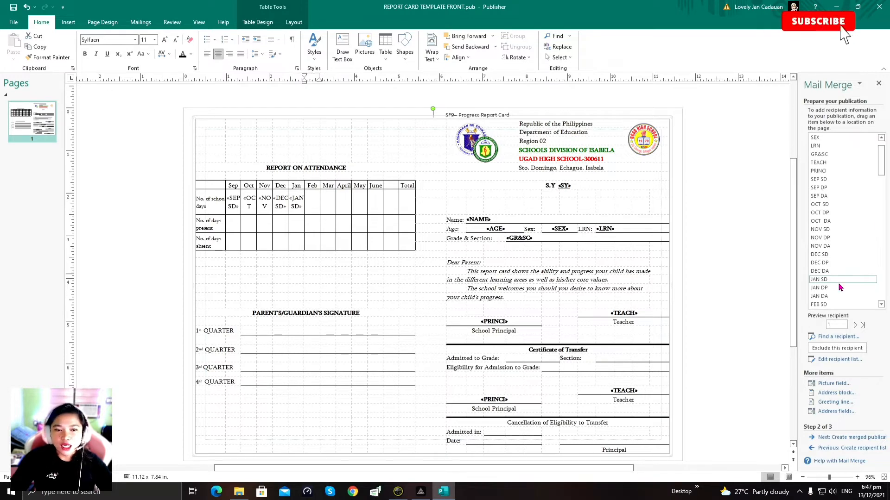
pyautogui.click(832, 280)
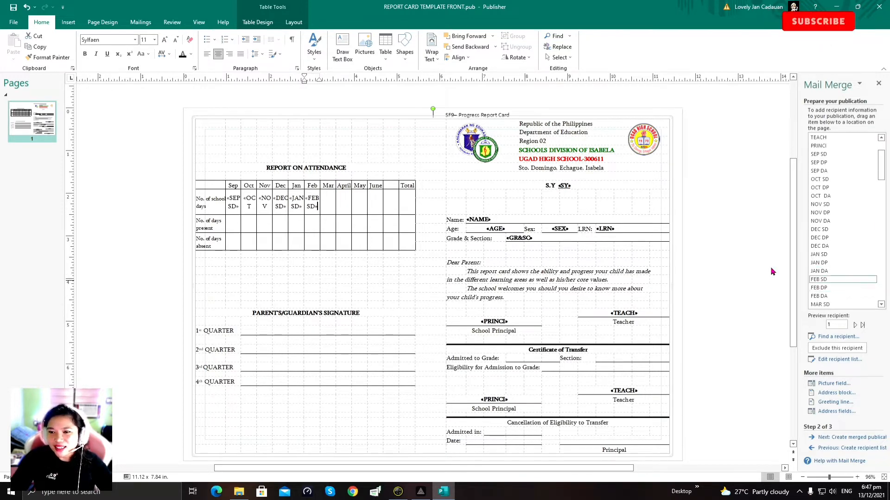
pyautogui.press('Tab')
pyautogui.scroll(-1, 843, 278)
pyautogui.click(832, 279)
pyautogui.press('Tab')
pyautogui.scroll(-1, 843, 289)
pyautogui.click(868, 281)
pyautogui.press('Tab')
pyautogui.scroll(-1, 867, 283)
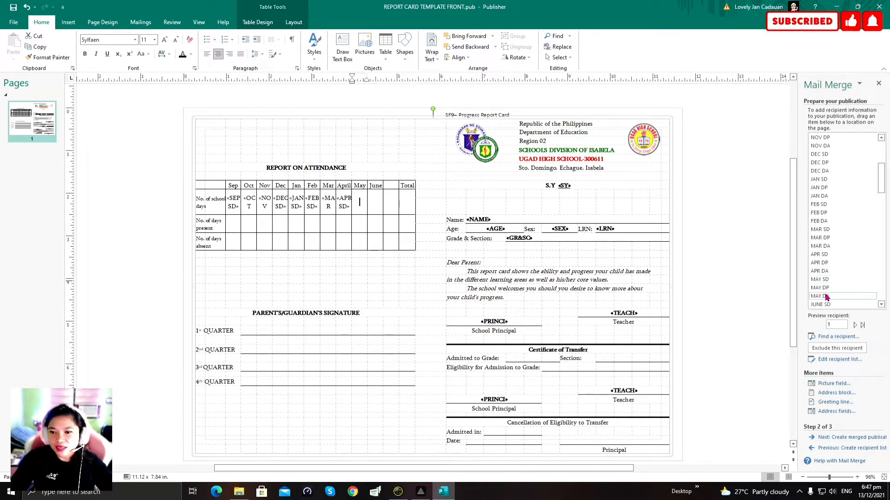
pyautogui.click(861, 283)
pyautogui.press('Tab')
pyautogui.scroll(-1, 857, 284)
pyautogui.click(857, 281)
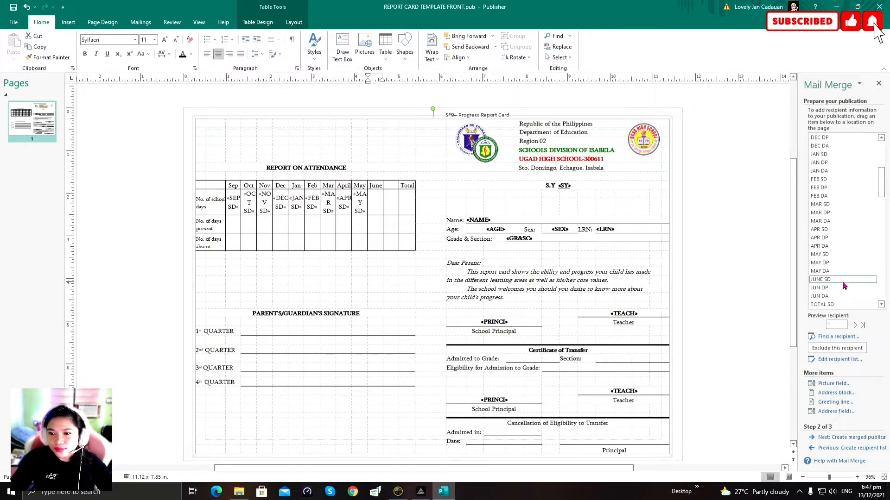
pyautogui.press('Tab')
pyautogui.scroll(-1, 820, 276)
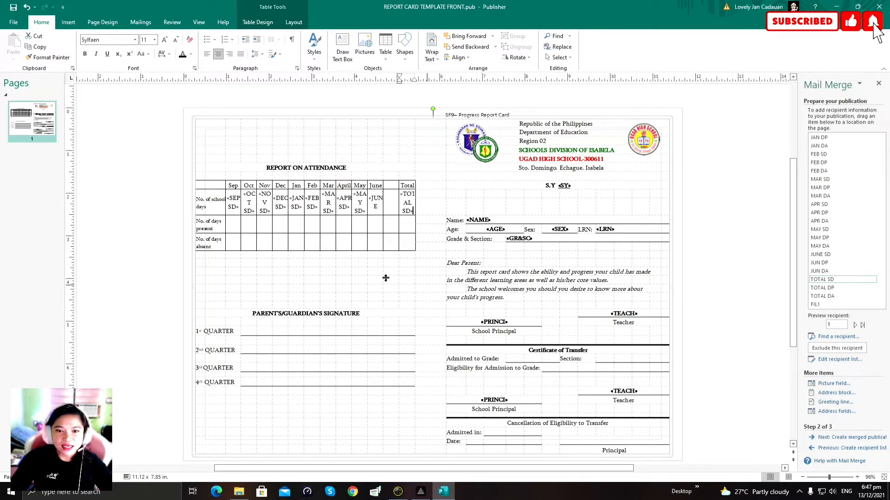
pyautogui.click(234, 227)
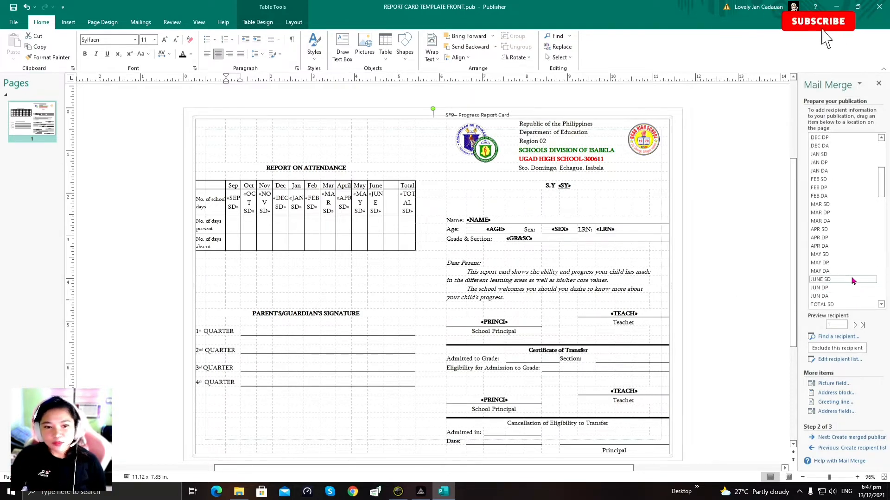
# Step: Put SEP DP in the Sep days-present cell and SEP DA in the Sep days-absent cell
pyautogui.scroll(5, 841, 217)
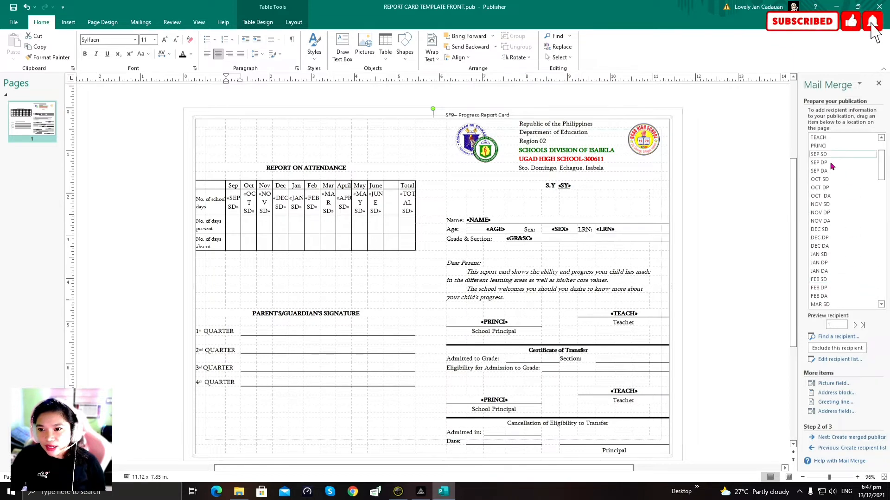
pyautogui.click(827, 162)
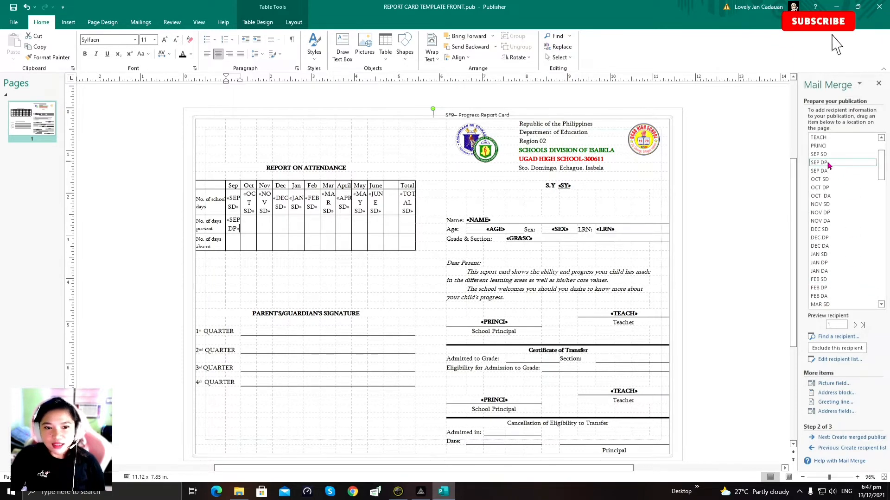
pyautogui.click(243, 226)
pyautogui.click(251, 226)
pyautogui.click(232, 243)
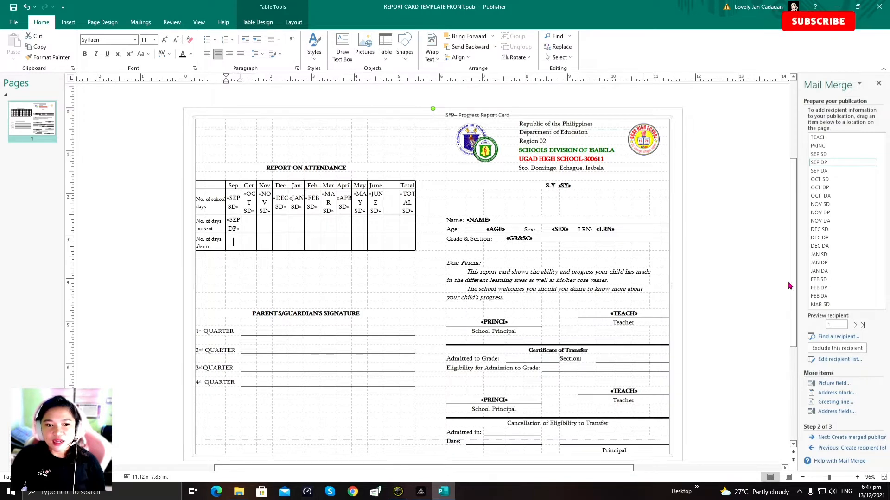
pyautogui.click(828, 171)
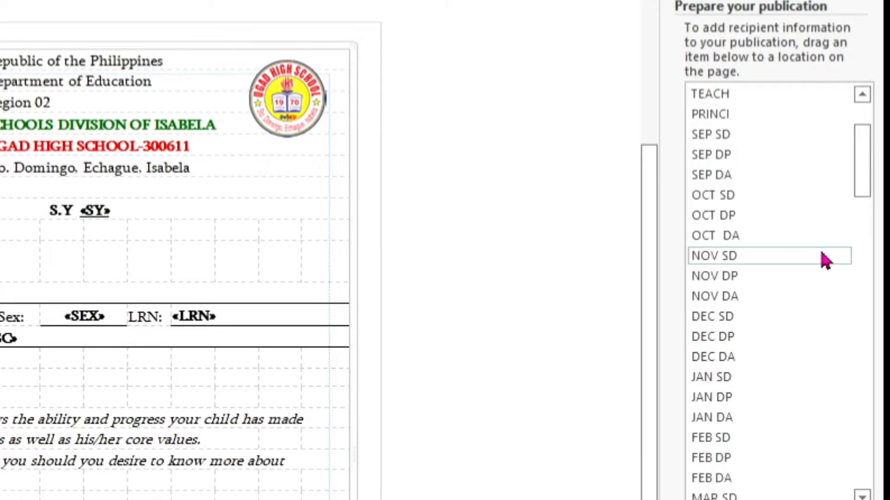
pyautogui.scroll(-1, 861, 205)
pyautogui.scroll(-2, 812, 269)
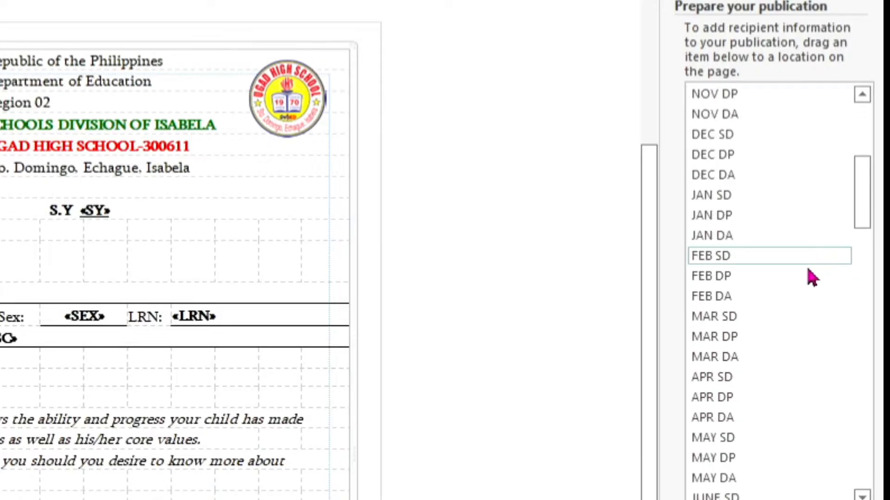
pyautogui.scroll(4, 807, 385)
pyautogui.scroll(-3, 794, 283)
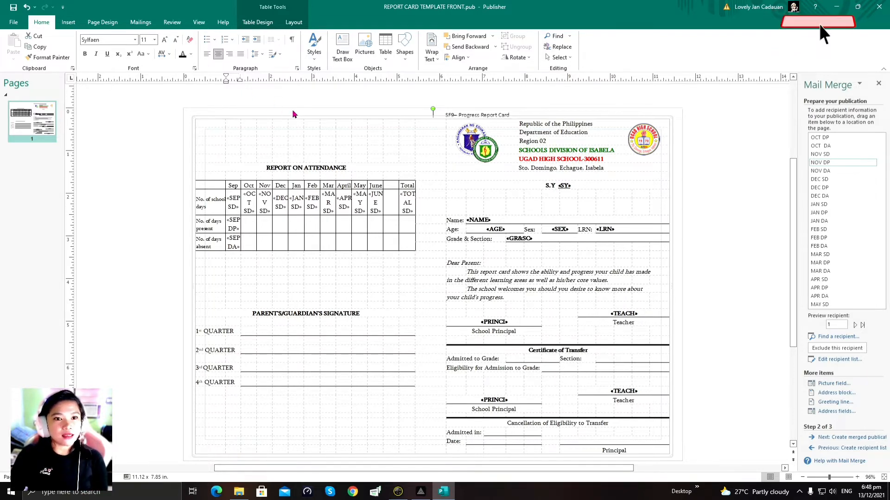
# Step: Preview the merged report card, jumping to record 43 and back to the first record
pyautogui.click(137, 24)
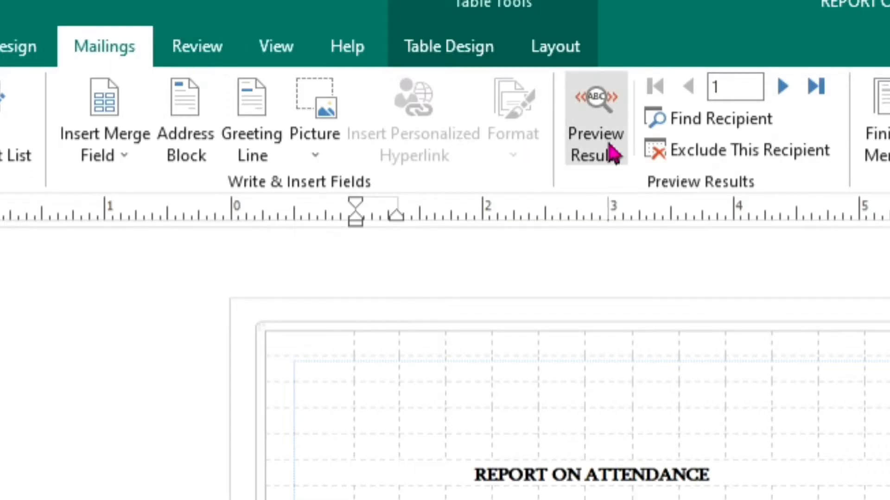
pyautogui.click(608, 156)
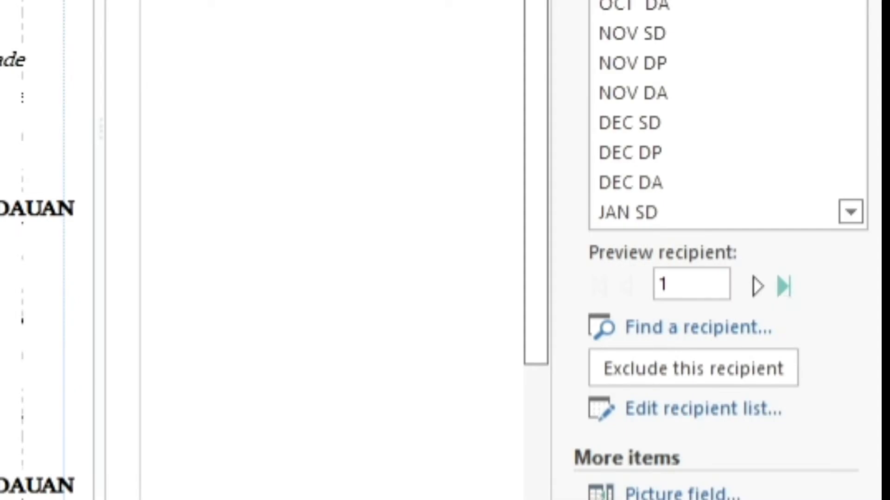
pyautogui.click(783, 286)
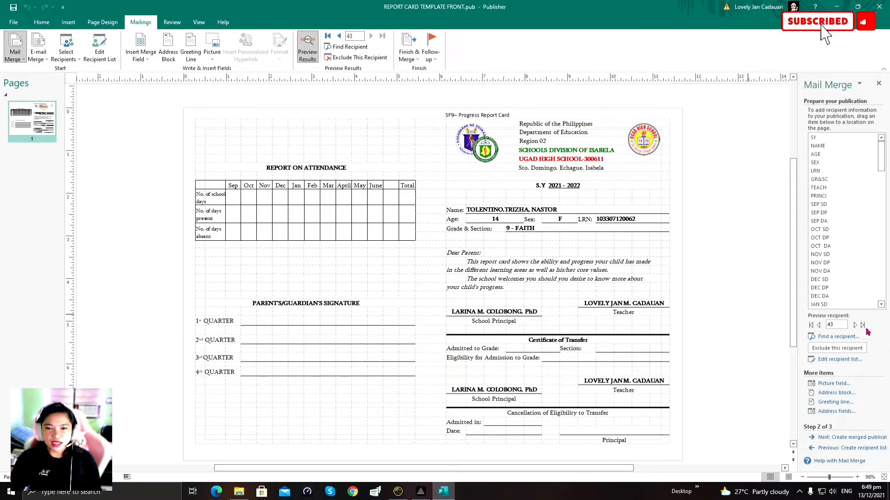
pyautogui.click(856, 331)
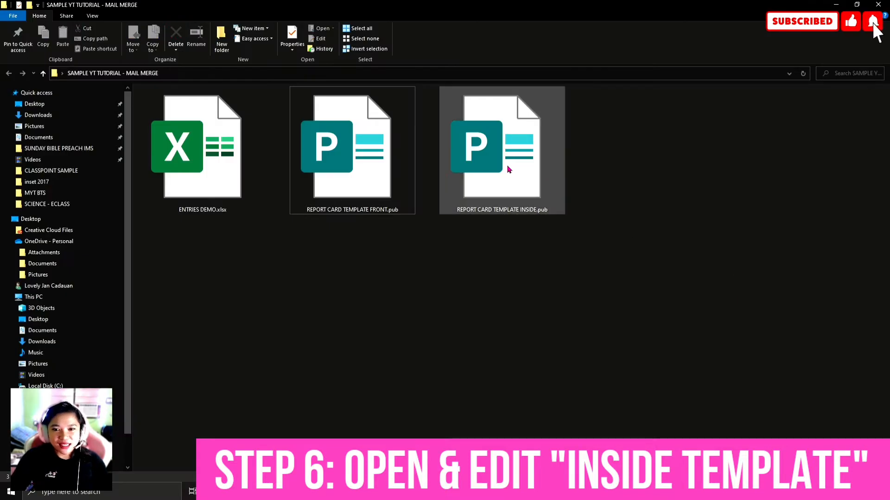
# Step: Open REPORT CARD TEMPLATE INSIDE.pub and launch the Step-by-Step Mail Merge Wizard
pyautogui.click(508, 170)
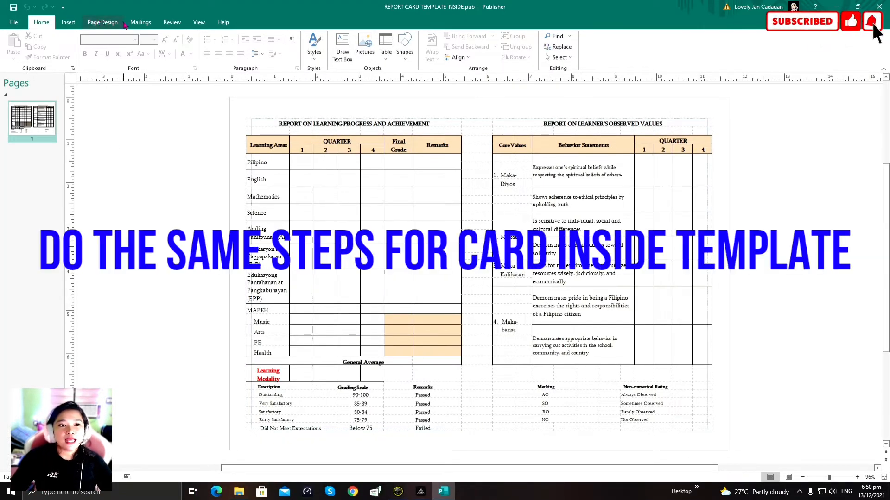
pyautogui.click(141, 22)
pyautogui.click(9, 55)
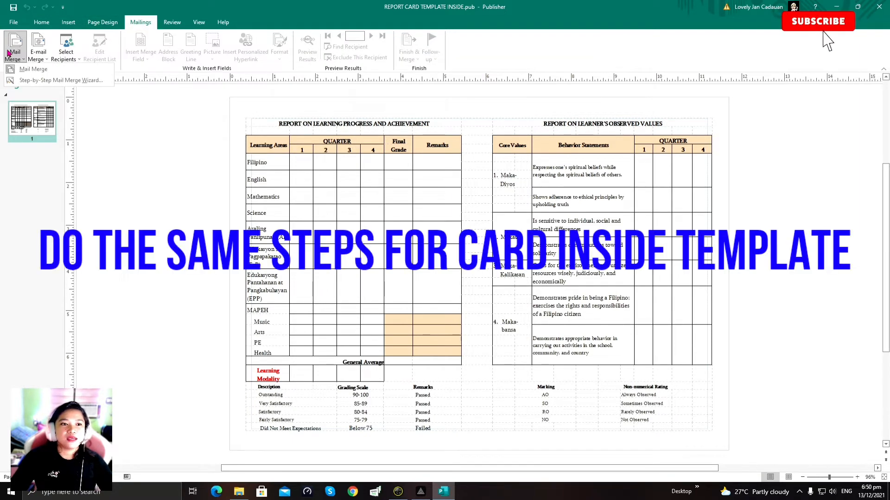
pyautogui.click(32, 81)
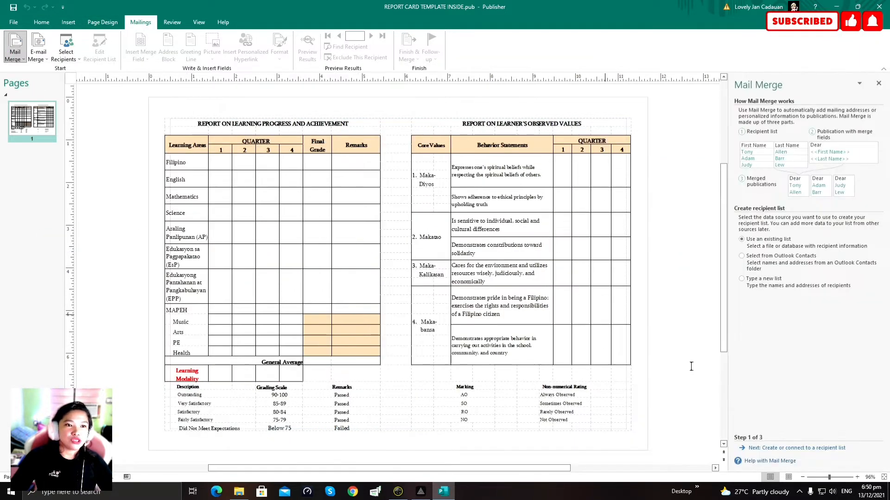
# Step: Use the ENTRIES$ sheet of ENTRIES DEMO.xlsx from the SAMPLE YT TUTORIAL - MAIL MERGE folder as the recipient list
pyautogui.click(758, 449)
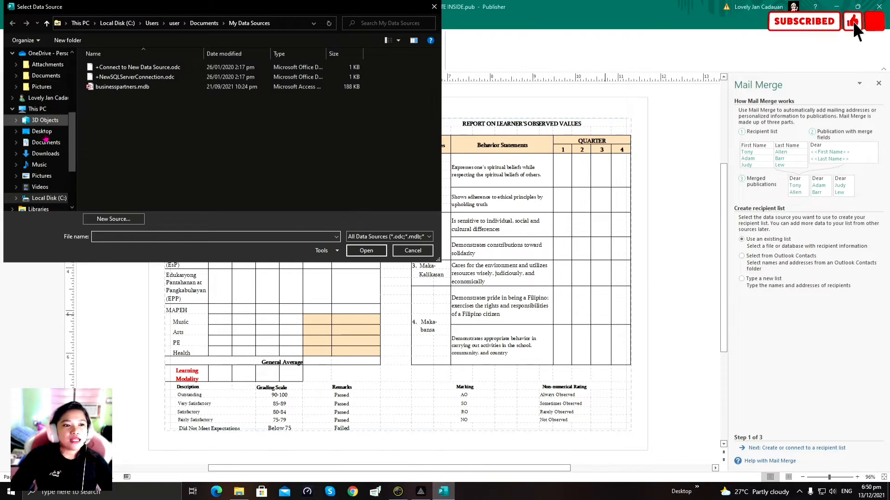
pyautogui.click(42, 131)
pyautogui.click(346, 89)
pyautogui.doubleClick(345, 90)
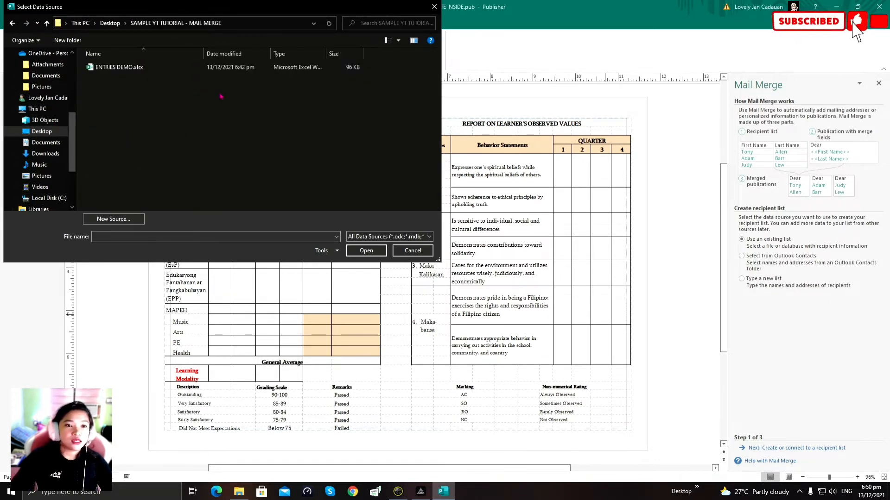
pyautogui.click(108, 67)
pyautogui.click(364, 251)
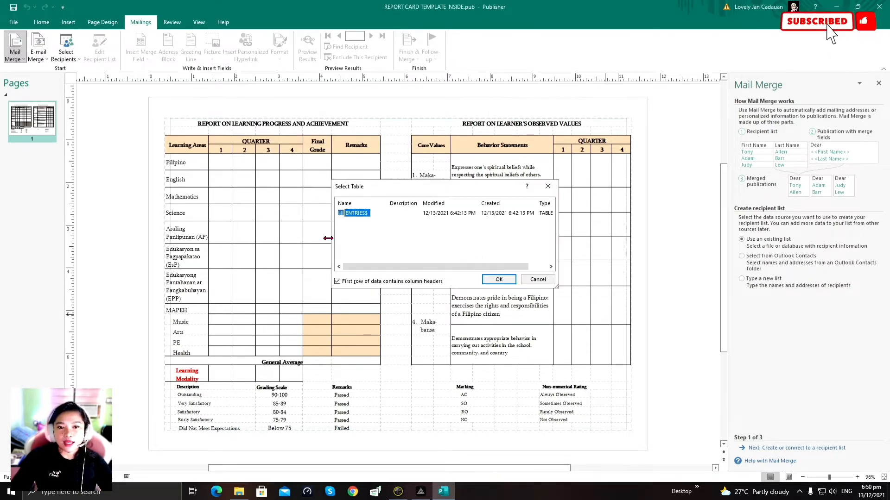
pyautogui.click(498, 280)
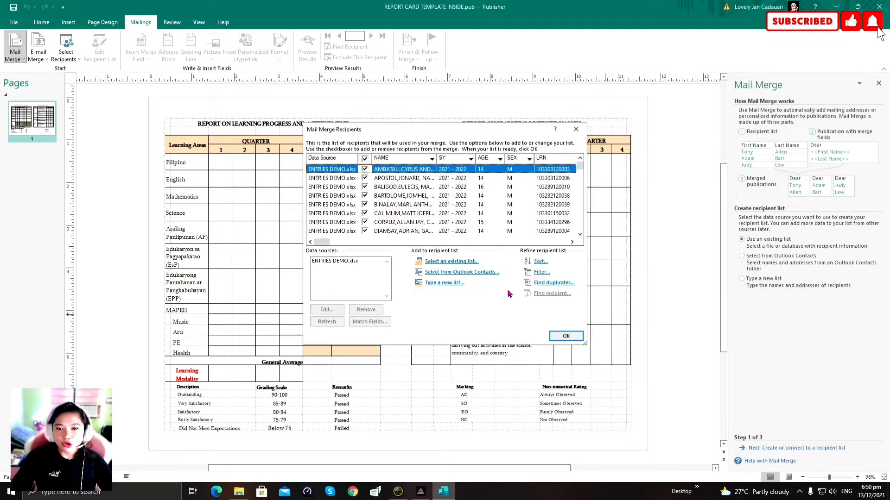
# Step: Clear all recipients, tick the wanted student records, and confirm the list
pyautogui.click(364, 158)
pyautogui.scroll(-4, 365, 184)
pyautogui.scroll(5, 365, 185)
pyautogui.click(364, 178)
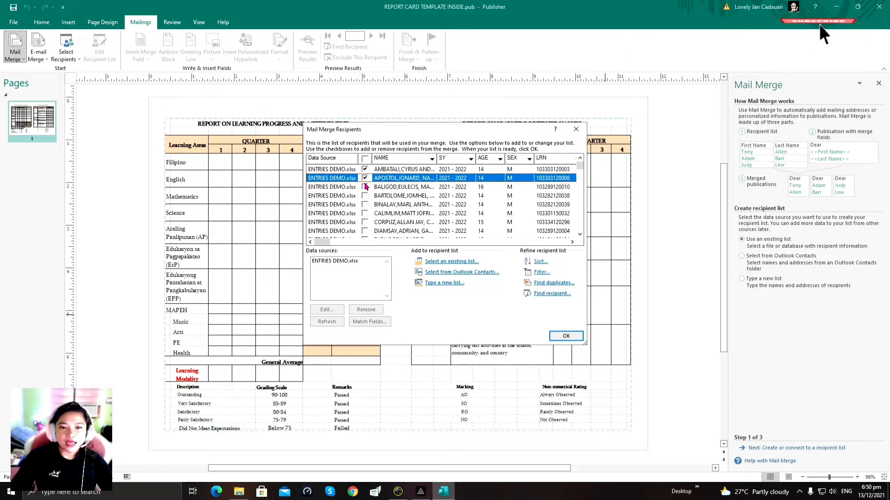
pyautogui.click(365, 187)
pyautogui.click(364, 195)
pyautogui.click(364, 204)
pyautogui.click(364, 213)
pyautogui.scroll(-1, 366, 215)
pyautogui.click(364, 196)
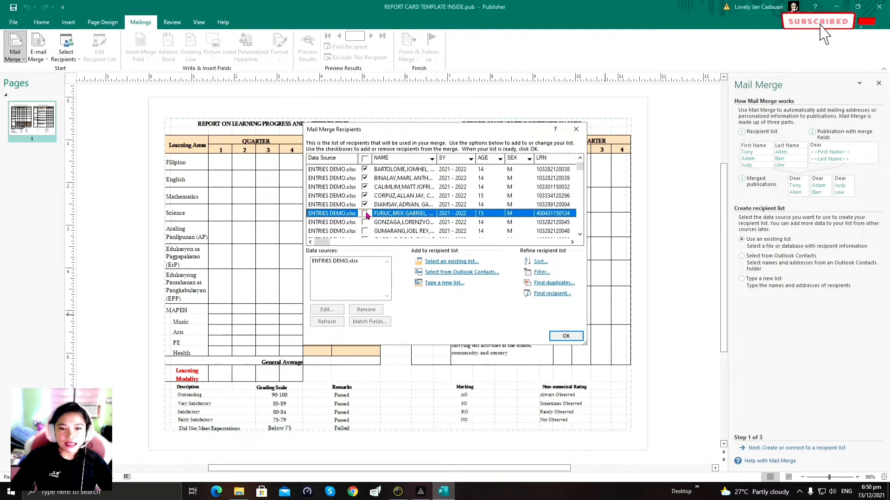
pyautogui.click(364, 222)
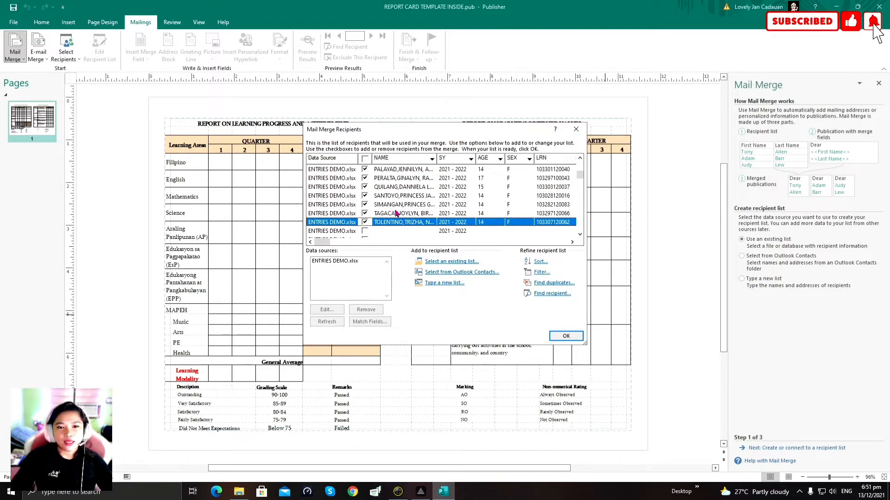
pyautogui.scroll(8, 386, 214)
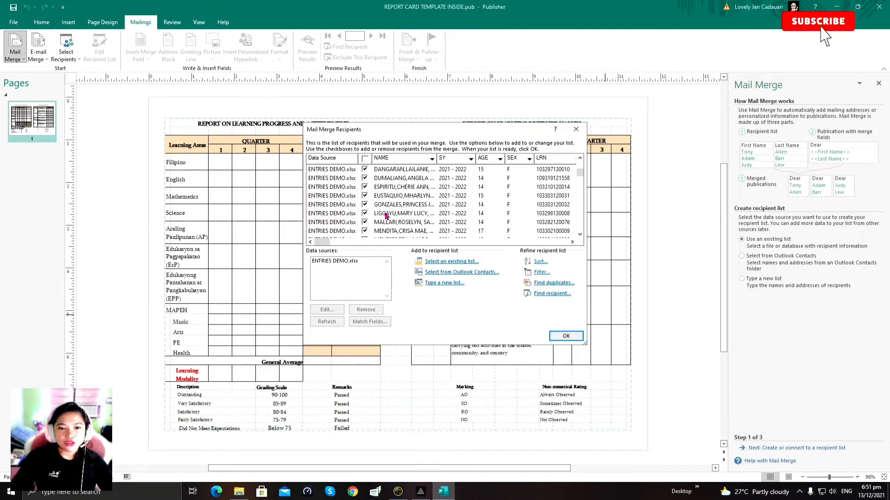
pyautogui.scroll(5, 386, 215)
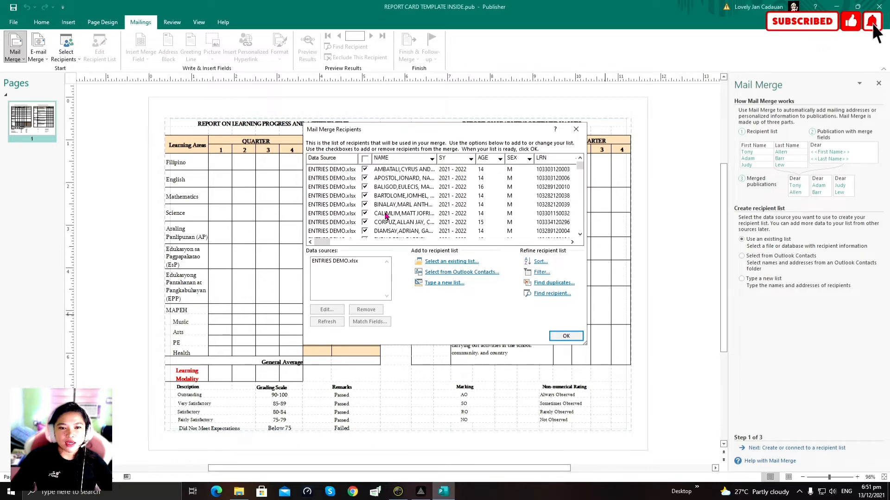
pyautogui.scroll(-13, 386, 215)
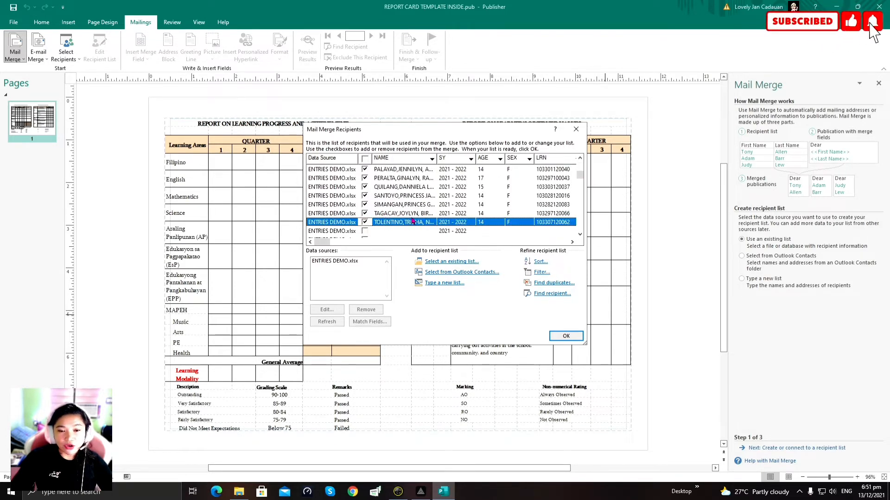
pyautogui.click(566, 337)
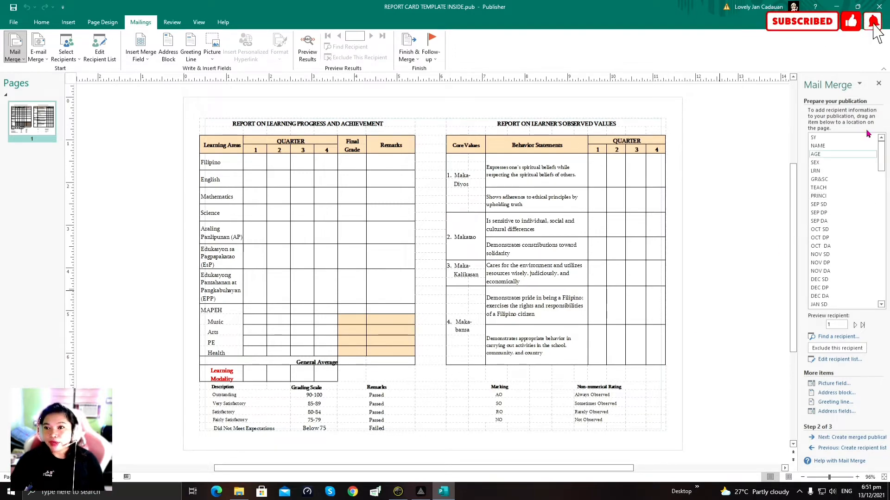
# Step: Insert FIL1, ENG1 and MATH1 into the Filipino, English and Mathematics Quarter 1 cells
pyautogui.moveTo(882, 170); pyautogui.dragTo(884, 216)
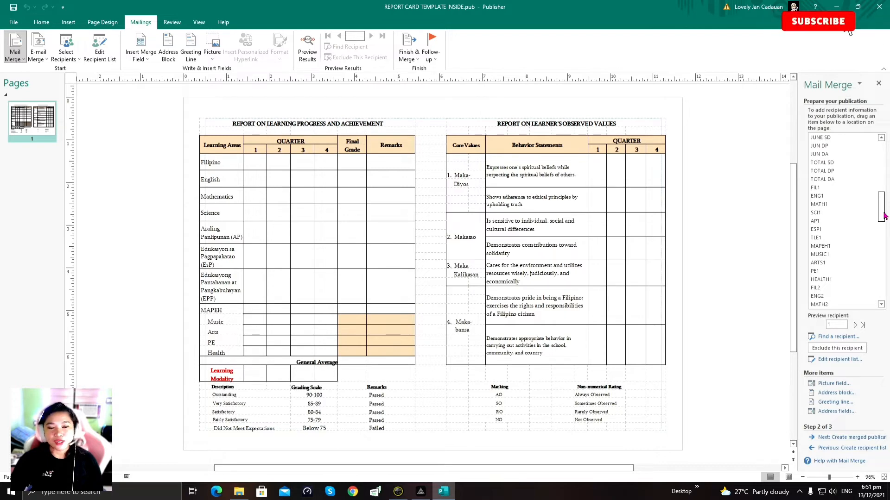
pyautogui.moveTo(884, 216)
pyautogui.mouseDown()
pyautogui.moveTo(882, 192)
pyautogui.moveTo(882, 218)
pyautogui.mouseUp()
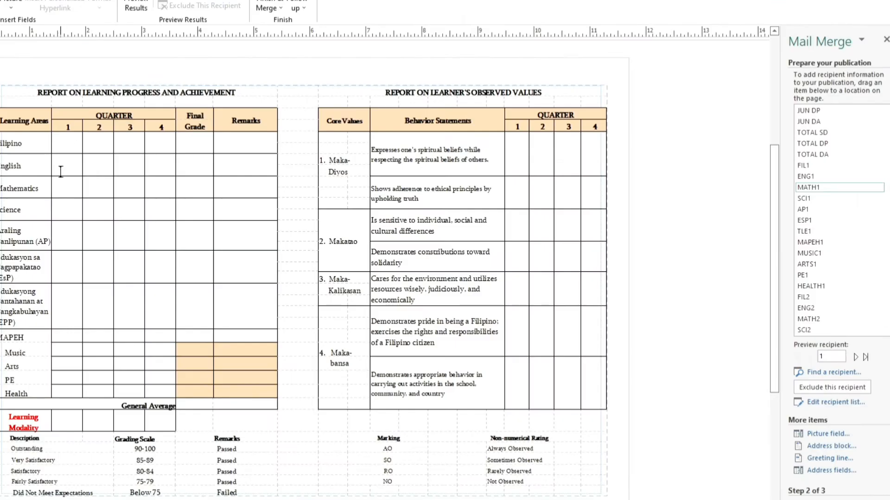
pyautogui.press('Down')
pyautogui.press('Down')
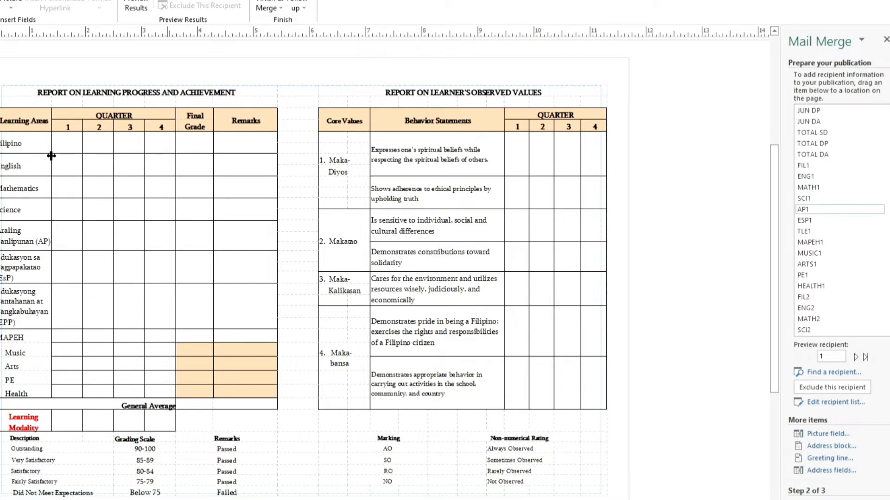
pyautogui.click(75, 145)
pyautogui.click(809, 167)
pyautogui.click(804, 297)
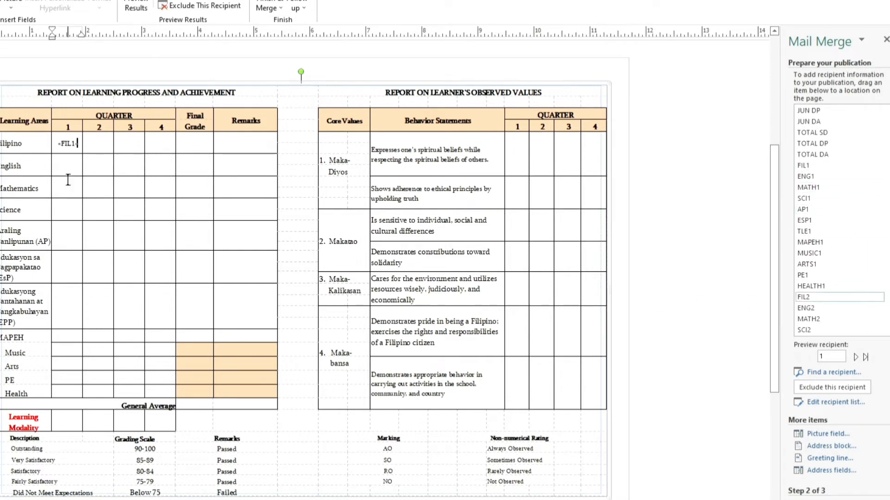
pyautogui.click(807, 264)
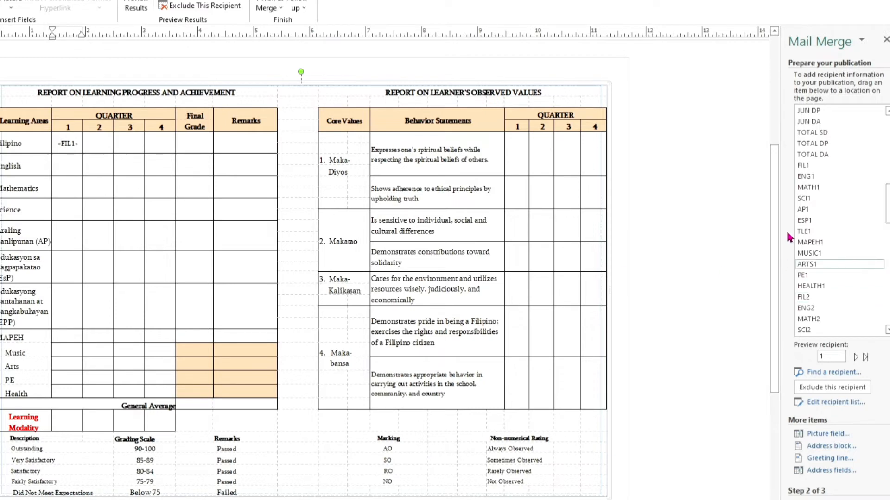
pyautogui.click(809, 176)
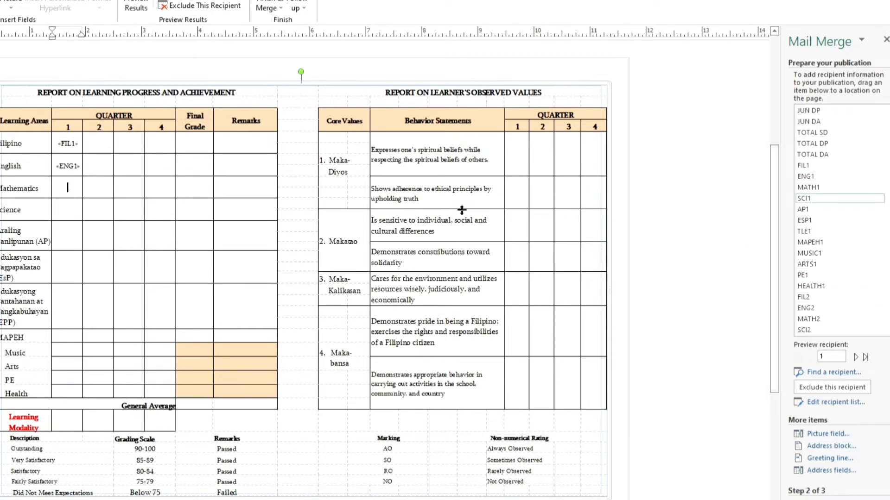
pyautogui.click(816, 190)
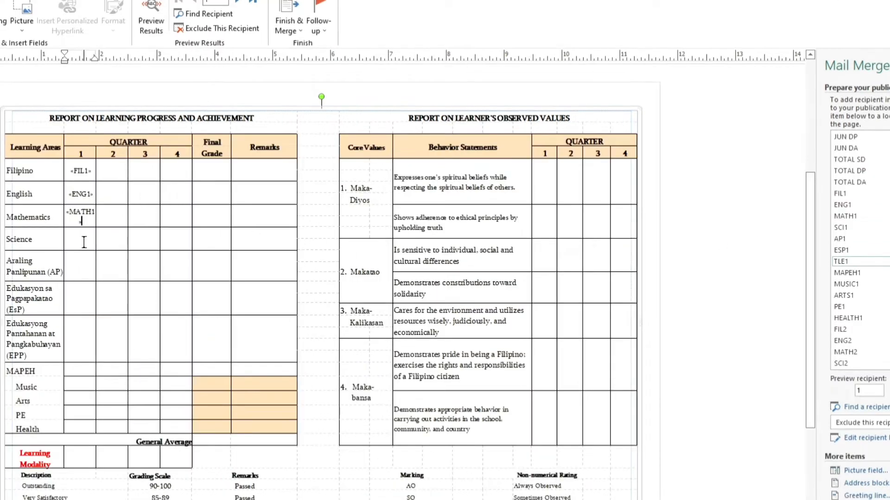
# Step: Insert ESP1, TLE1, MAPEH1, MUSIC1, ARTS1 and HEALTH1 into the remaining Quarter 1 cells
pyautogui.click(855, 272)
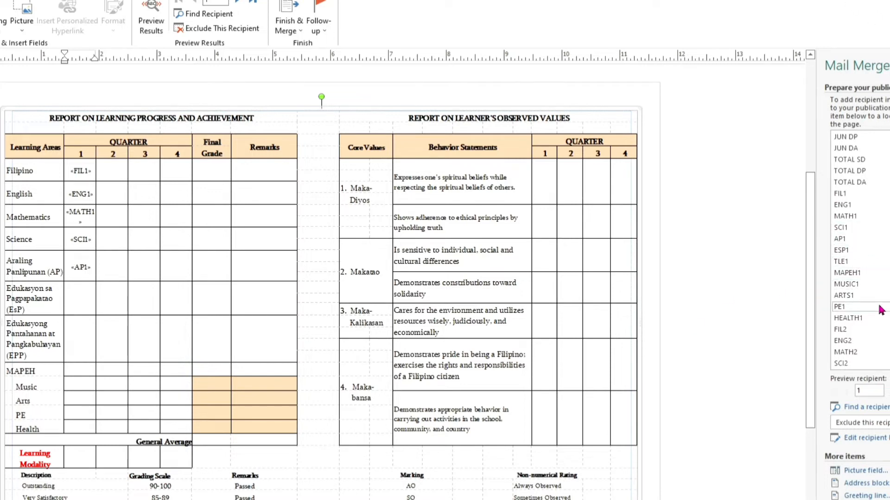
pyautogui.click(841, 250)
pyautogui.click(841, 261)
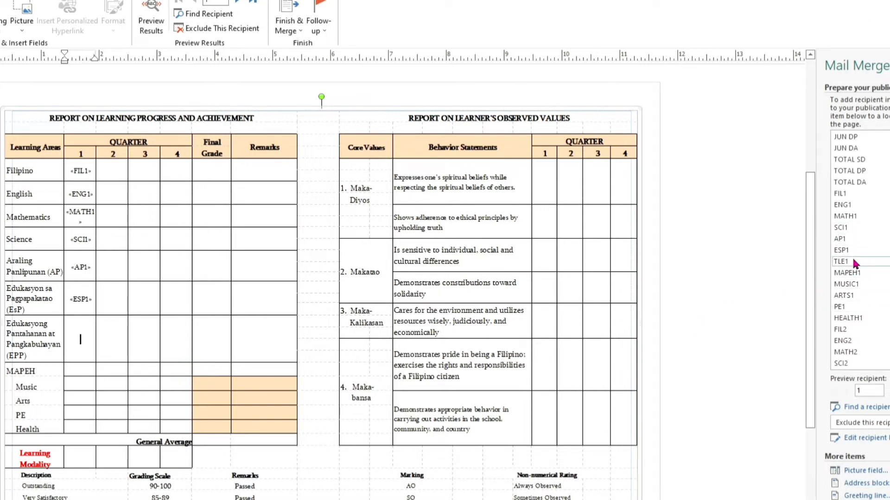
pyautogui.click(848, 273)
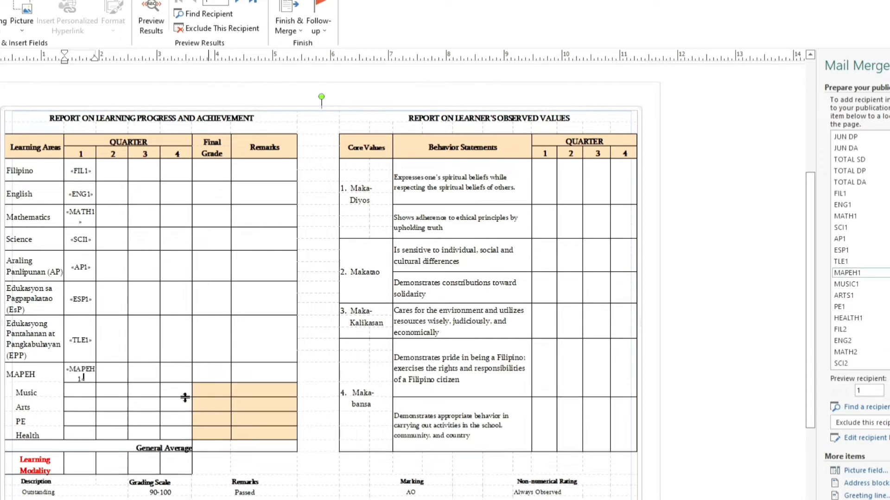
pyautogui.click(846, 285)
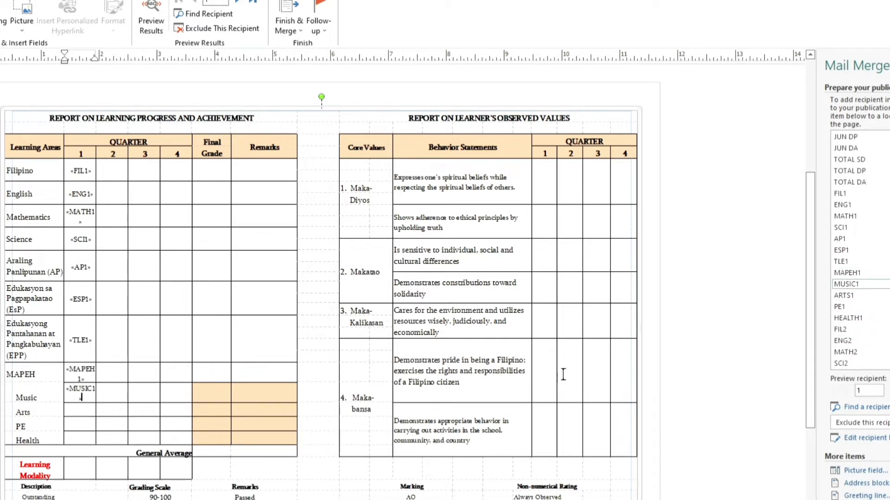
pyautogui.click(888, 295)
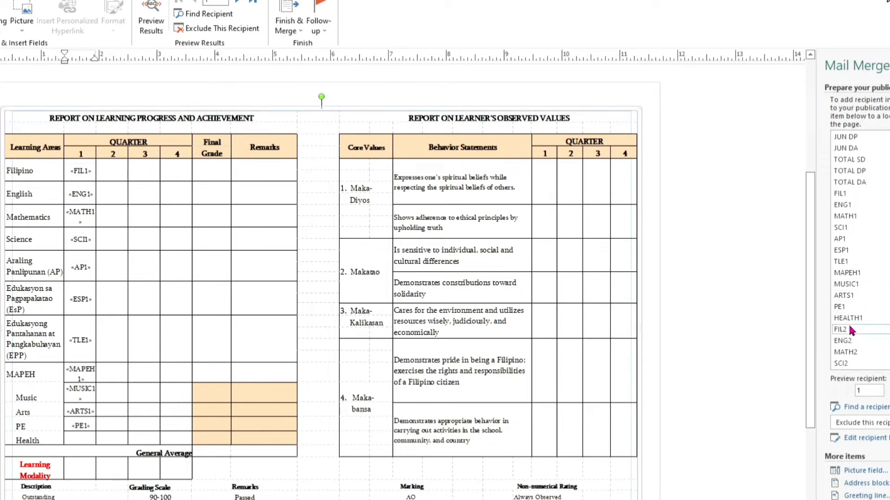
pyautogui.click(857, 320)
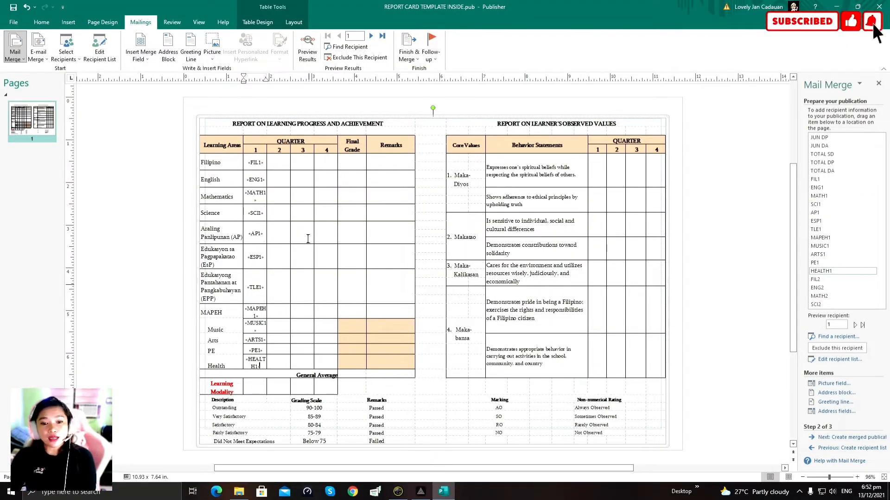
# Step: Insert FIL2 and ENG2 into the Filipino and English Quarter 2 cells
pyautogui.click(279, 160)
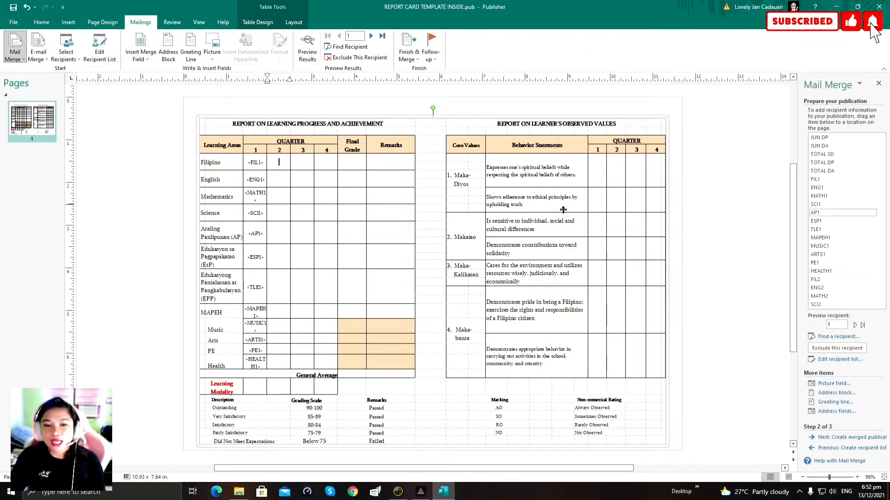
pyautogui.scroll(-3, 853, 241)
pyautogui.scroll(-2, 855, 254)
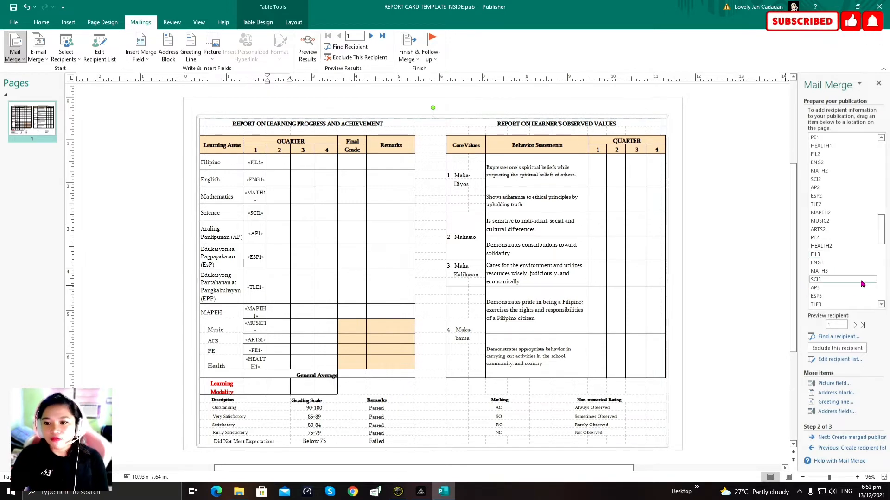
pyautogui.scroll(1, 857, 278)
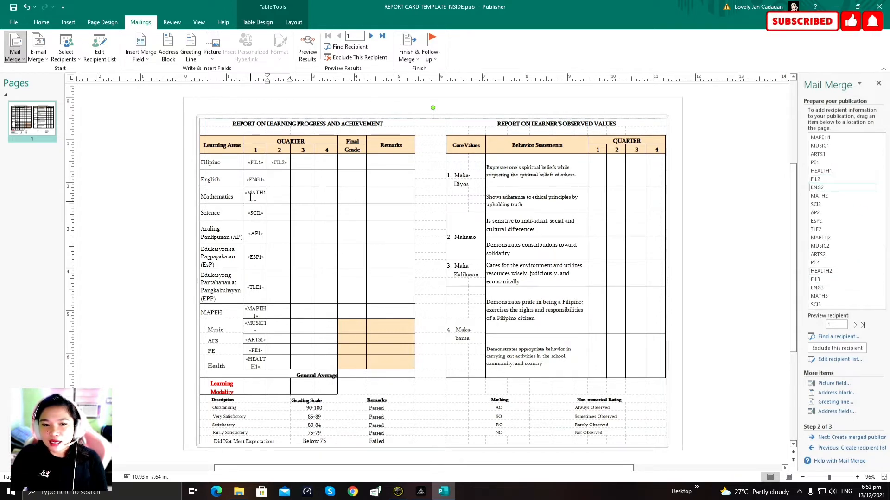
pyautogui.click(818, 188)
# Step: Add the Mathematics-to-AP Quarter 2 fields, including SCI2 and AP2, and FIL (A) as Filipino's final grade
pyautogui.click(279, 197)
pyautogui.scroll(-2, 831, 206)
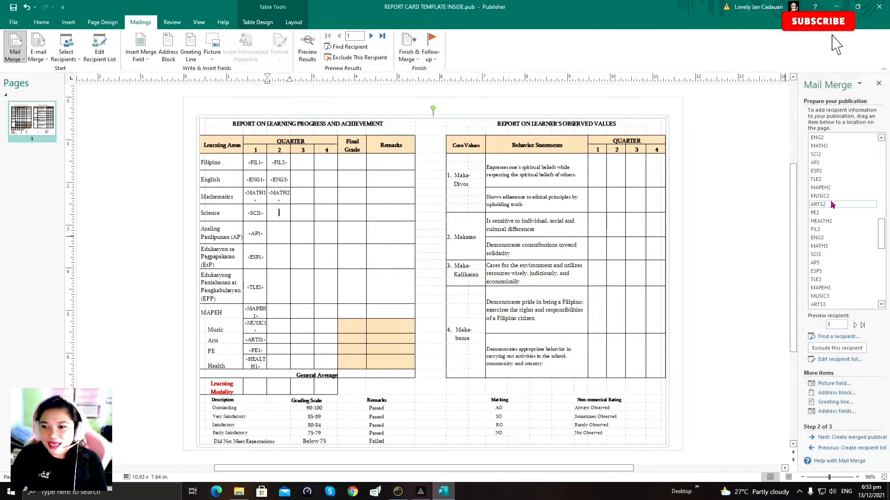
pyautogui.click(832, 156)
pyautogui.click(278, 233)
pyautogui.click(819, 162)
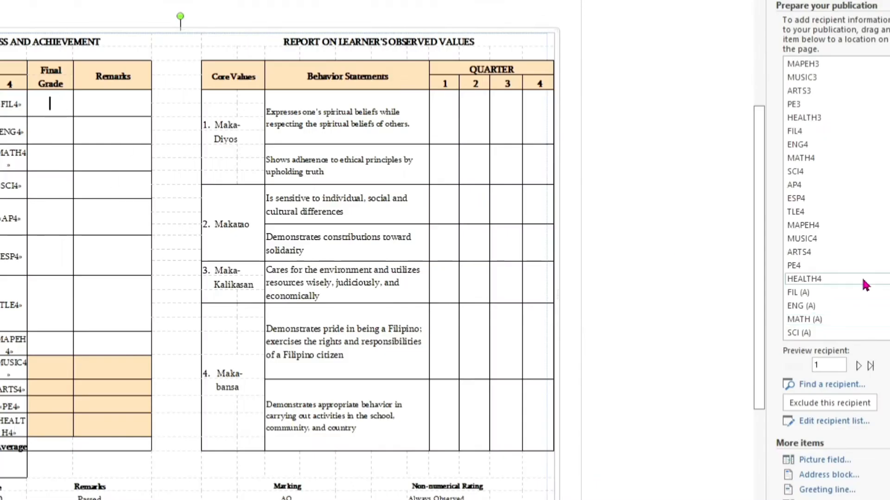
pyautogui.scroll(-2, 834, 278)
pyautogui.click(798, 212)
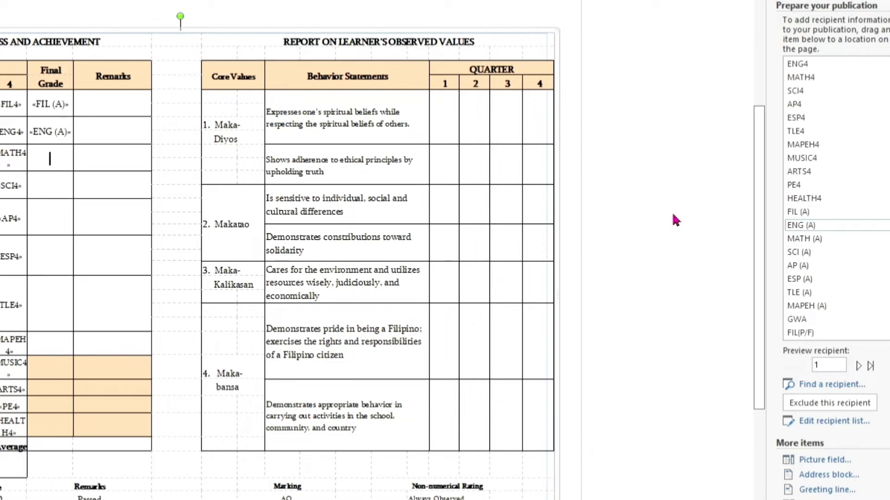
# Step: Place MATH (A), SCI (A), AP (A), ESP (A), TLE (A) and MAPEH (A) in their Final Grade cells
pyautogui.moveTo(798, 211); pyautogui.dragTo(51, 166)
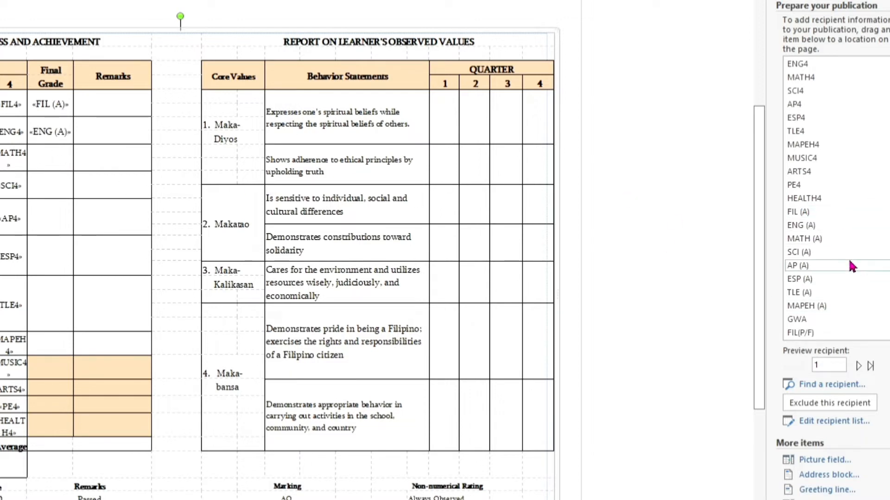
pyautogui.click(833, 241)
pyautogui.click(63, 187)
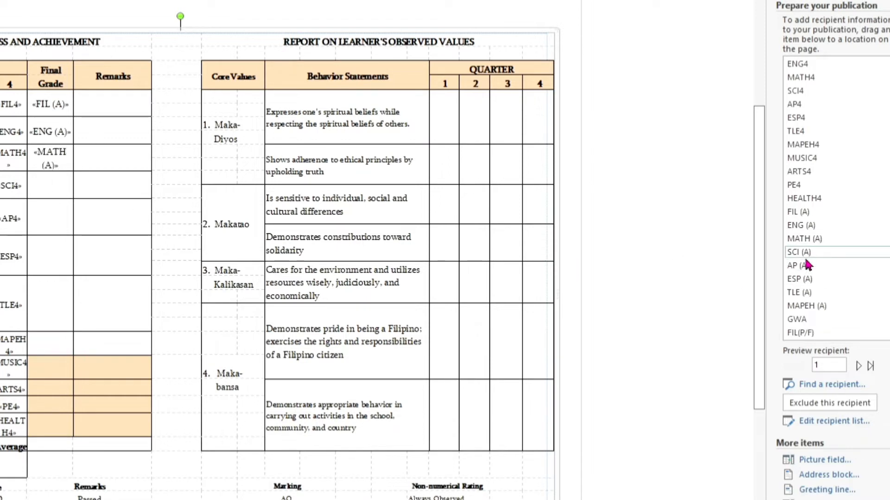
pyautogui.click(49, 258)
pyautogui.click(800, 279)
pyautogui.click(52, 343)
pyautogui.click(810, 306)
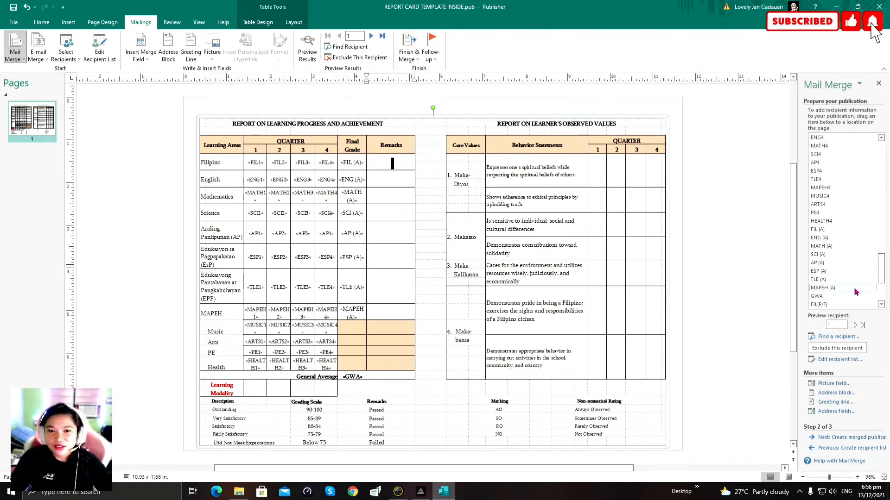
# Step: Insert FIL, ENG, MATH, Sci and AP (P/F) fields into their Remarks cells
pyautogui.scroll(-3, 855, 291)
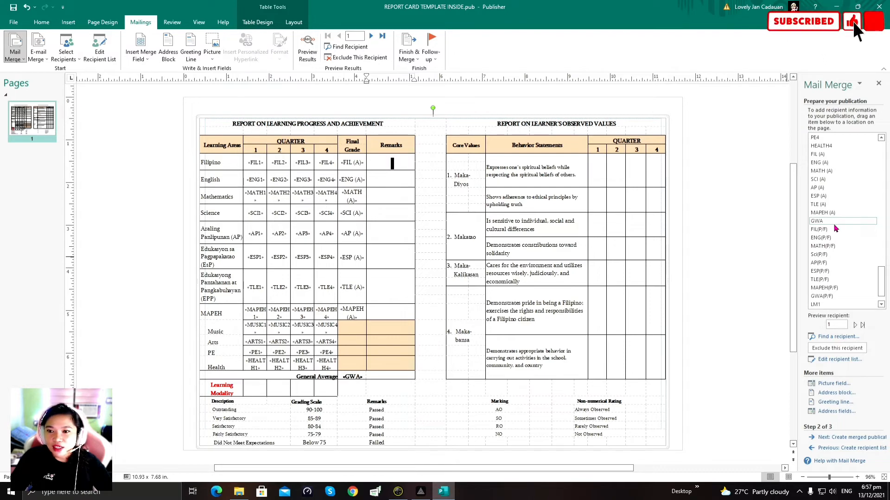
pyautogui.click(832, 229)
pyautogui.click(406, 179)
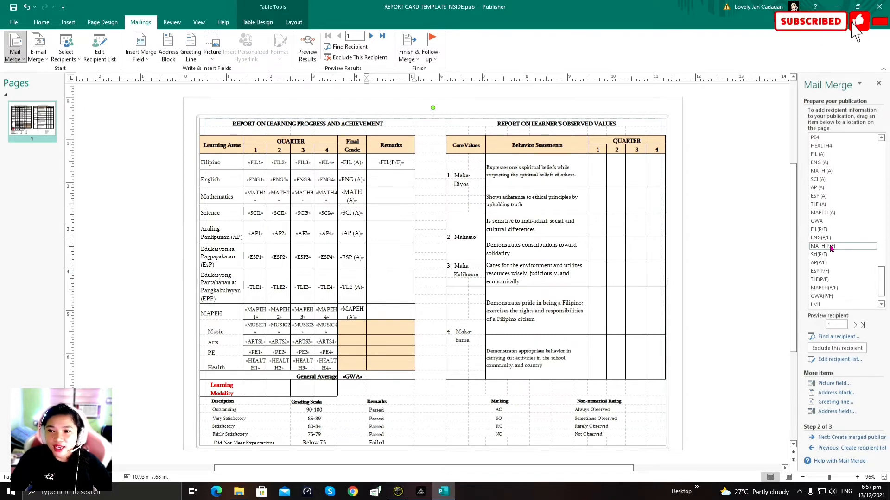
pyautogui.click(820, 238)
pyautogui.click(383, 203)
pyautogui.click(822, 246)
pyautogui.click(394, 213)
pyautogui.click(819, 254)
pyautogui.click(392, 234)
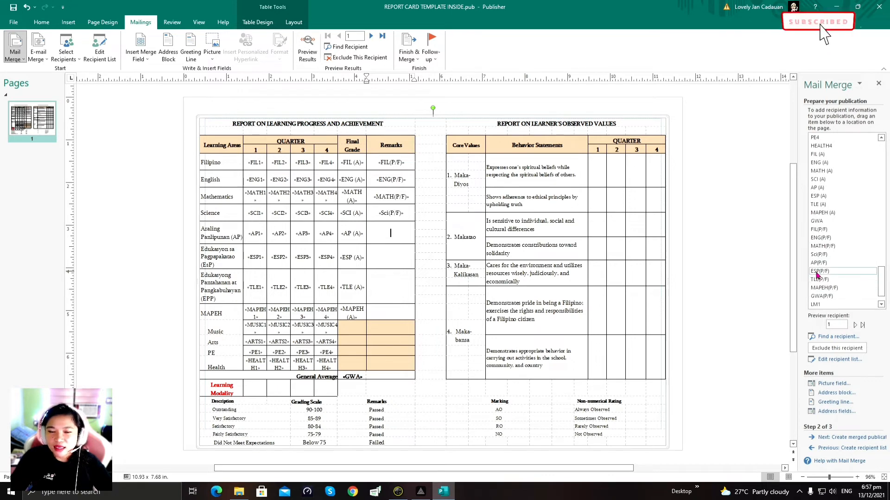
pyautogui.click(821, 263)
# Step: Insert ESP, TLE and MAPEH (P/F) into Remarks, plus GWA(P/F) for the General Average
pyautogui.click(391, 257)
pyautogui.click(819, 271)
pyautogui.click(390, 287)
pyautogui.click(819, 279)
pyautogui.click(391, 313)
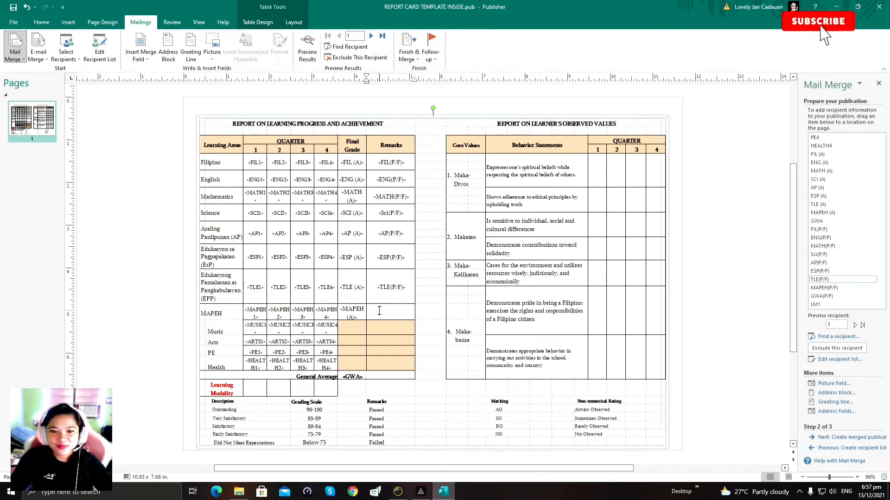
pyautogui.click(823, 288)
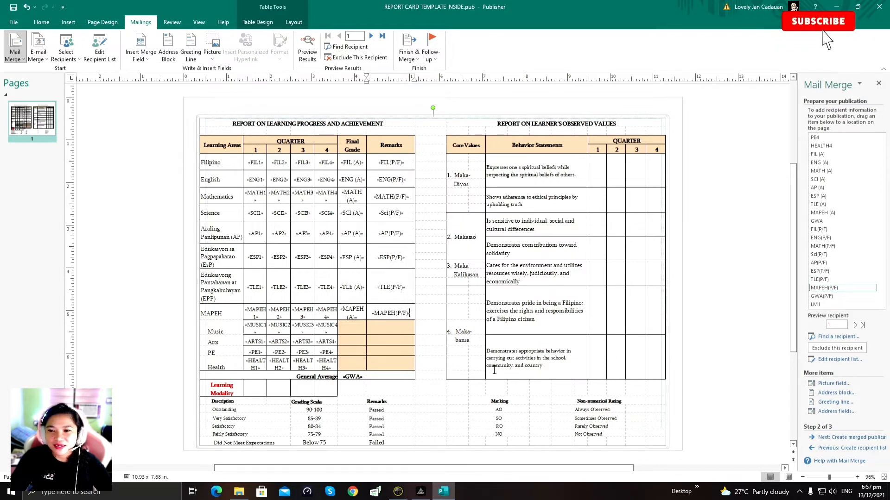
pyautogui.click(821, 296)
# Step: Put LM1, LM2 and LM4 into the Learning Modality cells
pyautogui.scroll(-1, 581, 383)
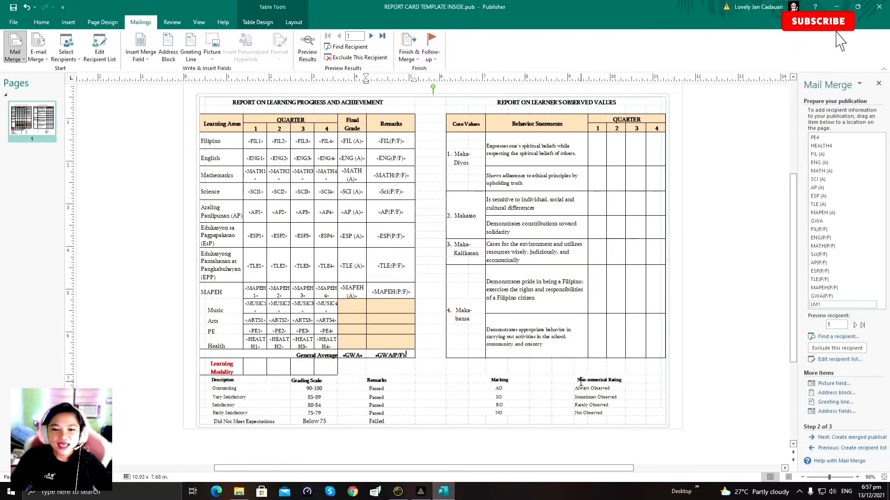
pyautogui.click(253, 368)
pyautogui.scroll(-1, 839, 283)
pyautogui.click(815, 280)
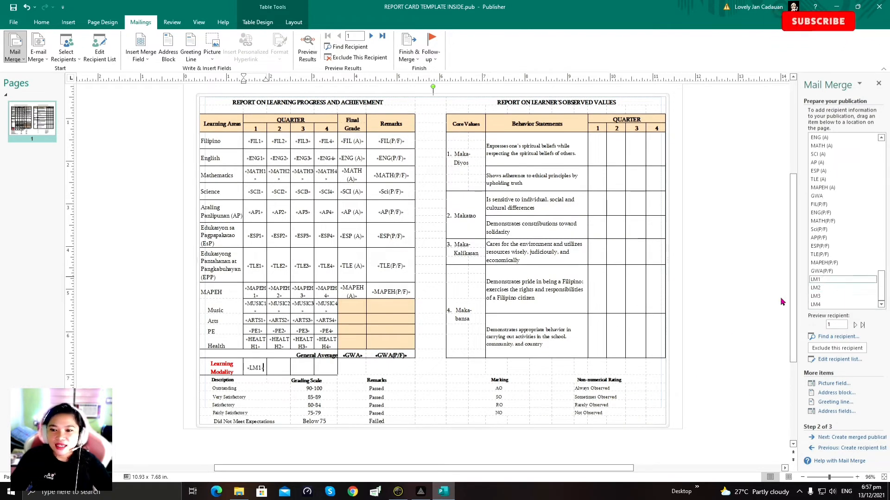
pyautogui.click(278, 366)
pyautogui.click(815, 287)
pyautogui.click(295, 366)
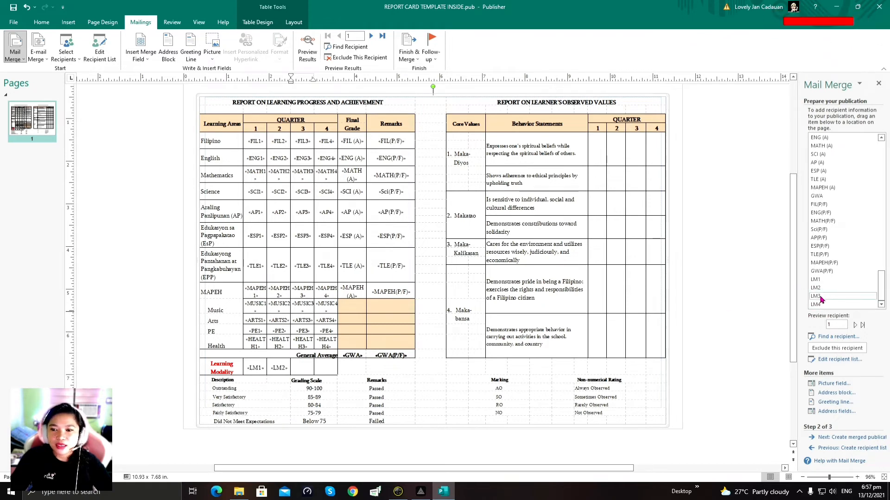
pyautogui.click(835, 304)
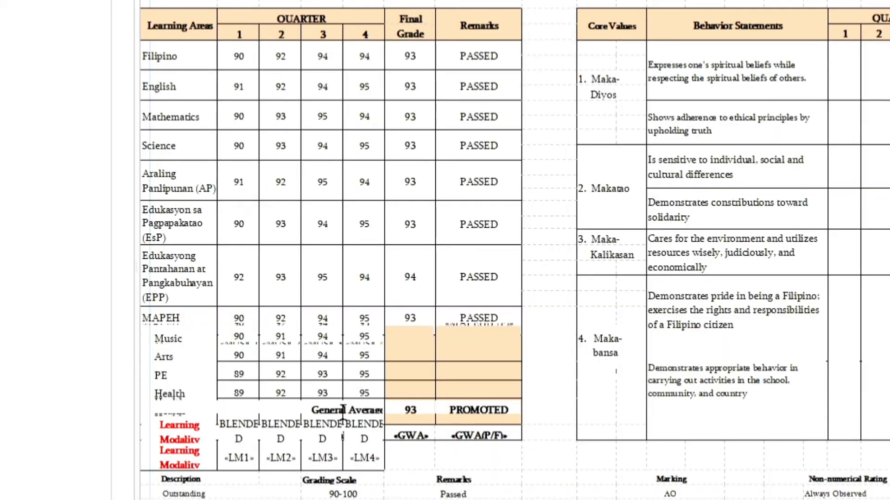
# Step: Shrink the font of the four BLENDED Learning Modality cells so each fits on one line
pyautogui.scroll(3, 343, 411)
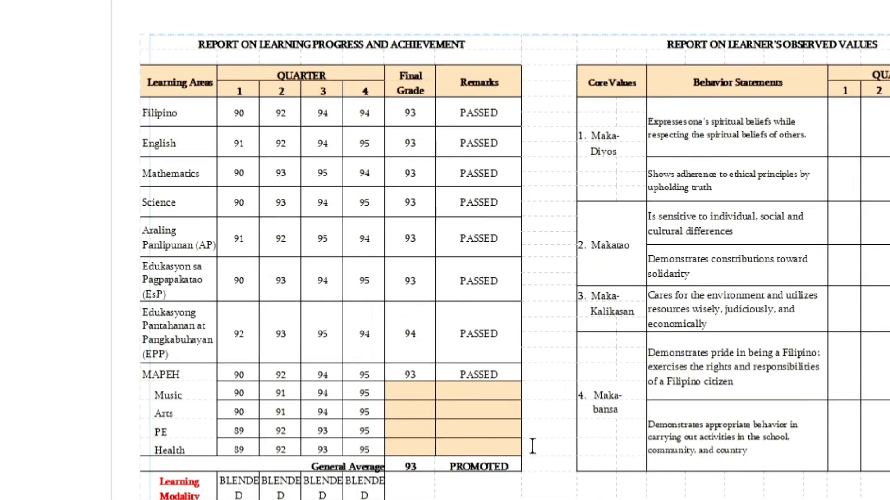
pyautogui.scroll(-1, 520, 453)
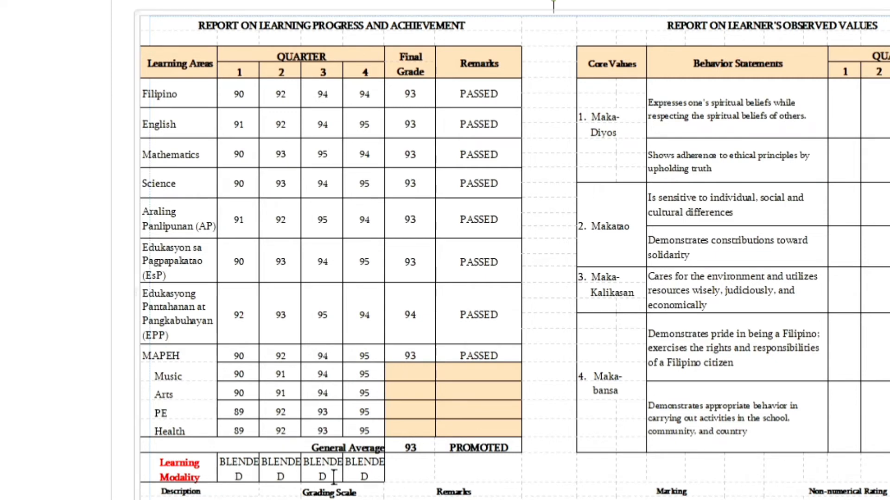
pyautogui.click(229, 470)
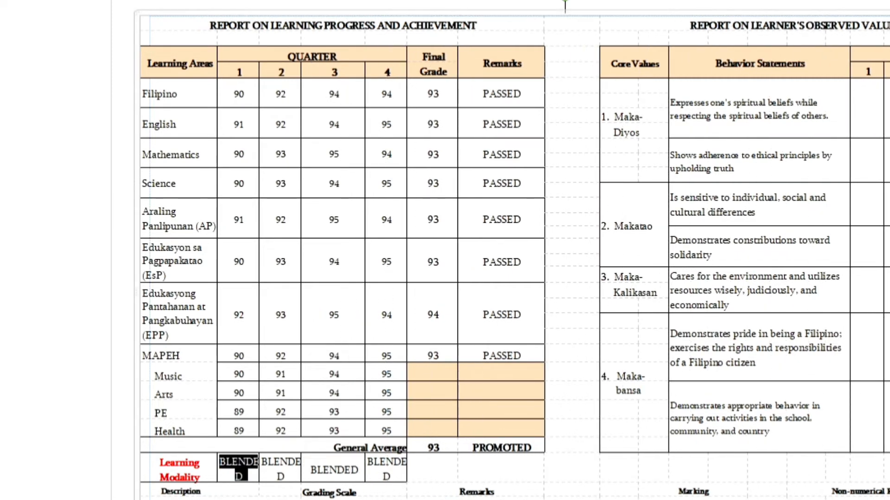
pyautogui.hotkey('ctrl', 'z')
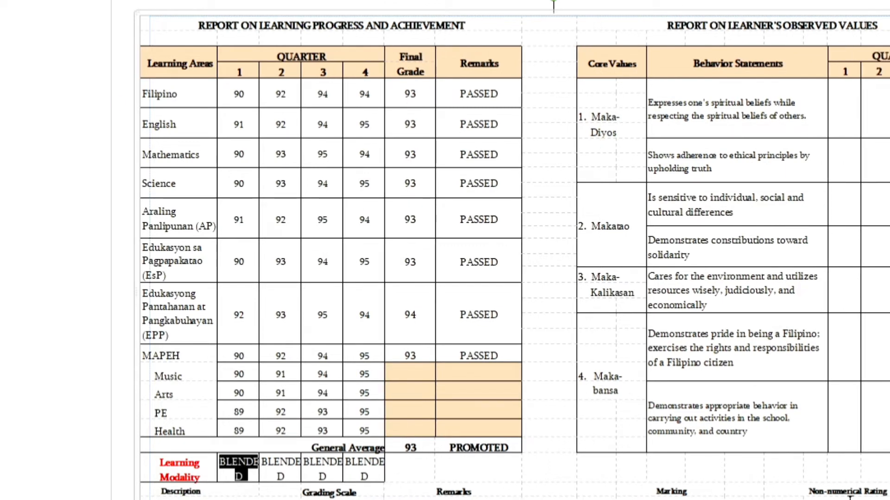
pyautogui.hotkey('shift', 'Right')
pyautogui.hotkey('shift', 'Right')
pyautogui.hotkey('shift', 'Right')
pyautogui.hotkey('shift', 'Right')
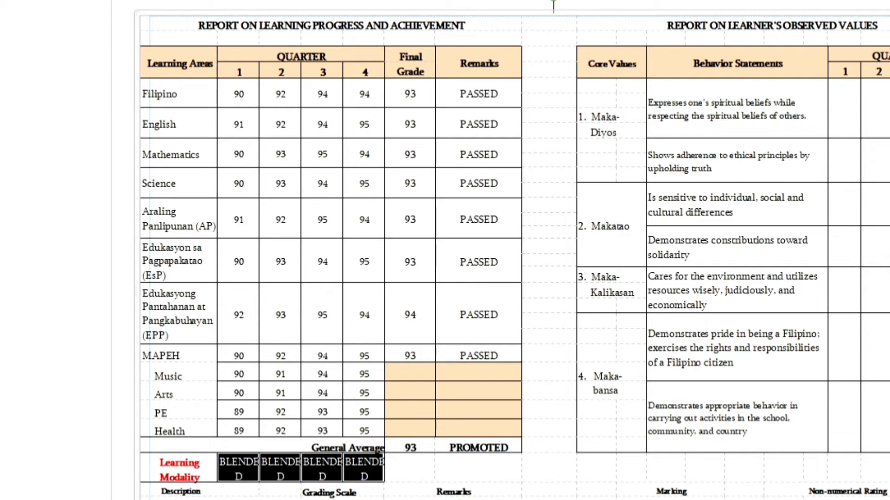
pyautogui.hotkey('ctrl', '[')
pyautogui.hotkey('ctrl', '[')
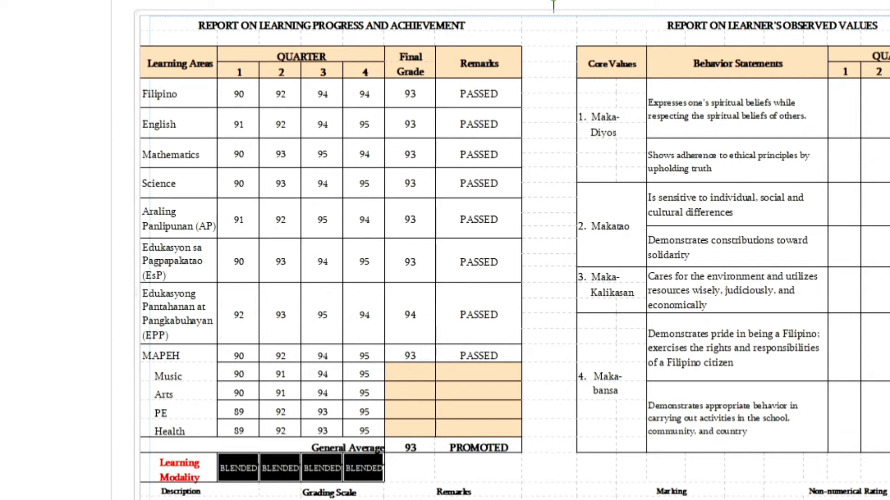
pyautogui.press('Escape')
pyautogui.press('Escape')
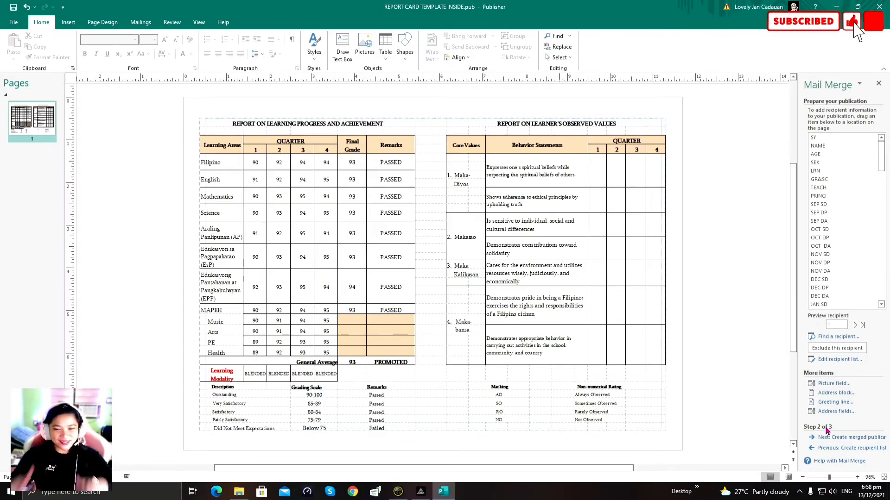
# Step: Preview the last record (43) and the first record, then open REPORT CARD TEMPLATE FRONT.pub
pyautogui.click(863, 326)
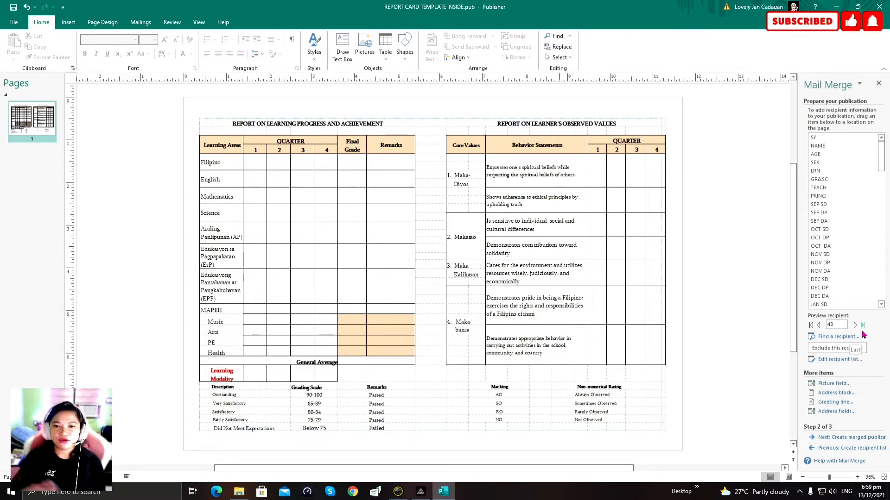
pyautogui.click(811, 326)
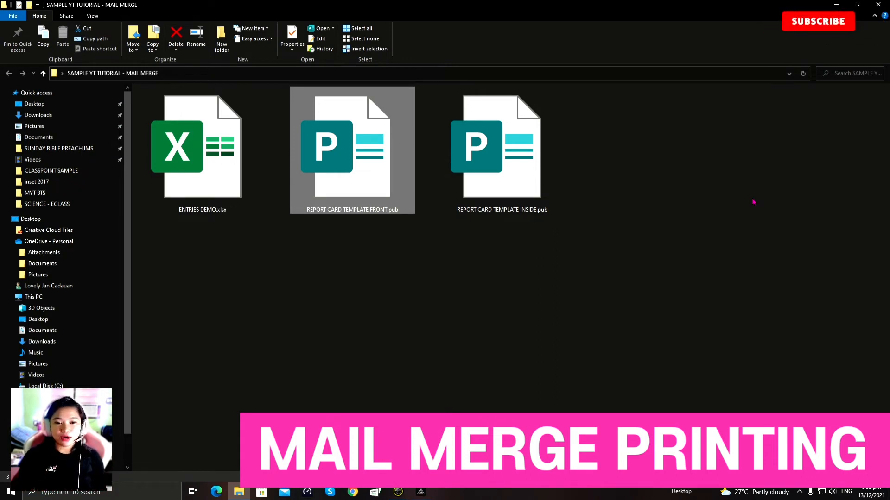
pyautogui.doubleClick(333, 186)
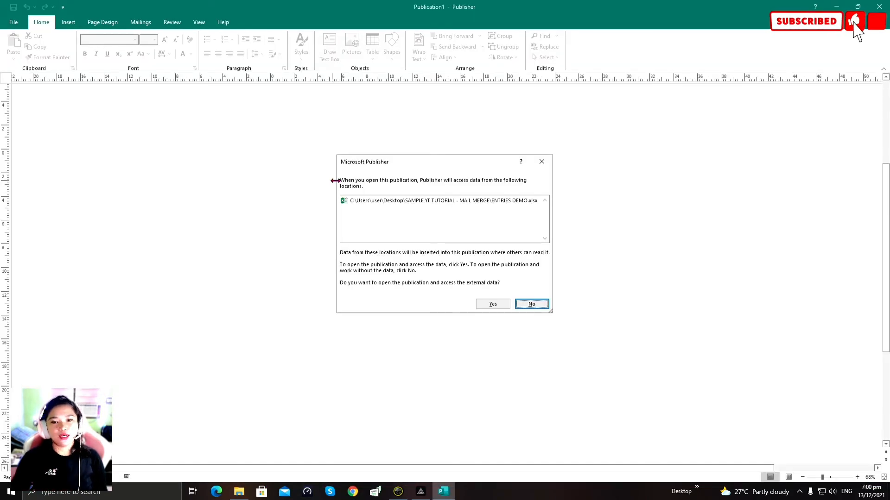
# Step: Allow the front card to load its ENTRIES DEMO.xlsx data, then go to the File backstage
pyautogui.click(487, 305)
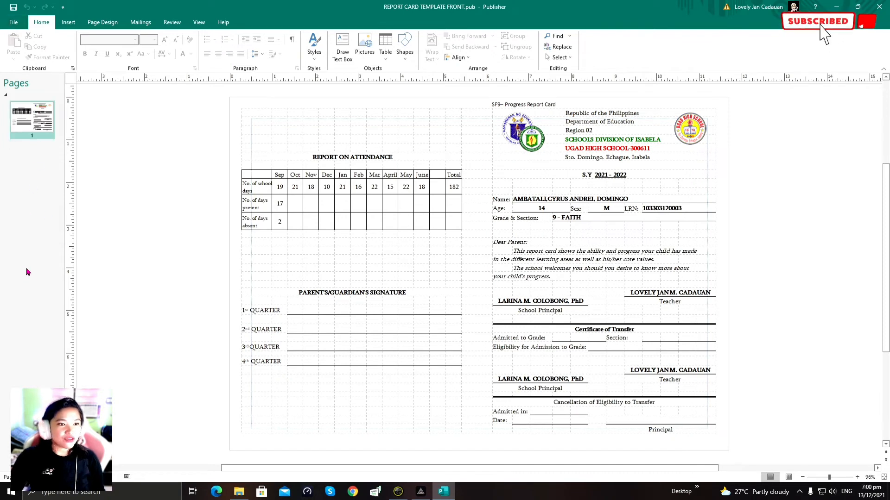
pyautogui.click(19, 24)
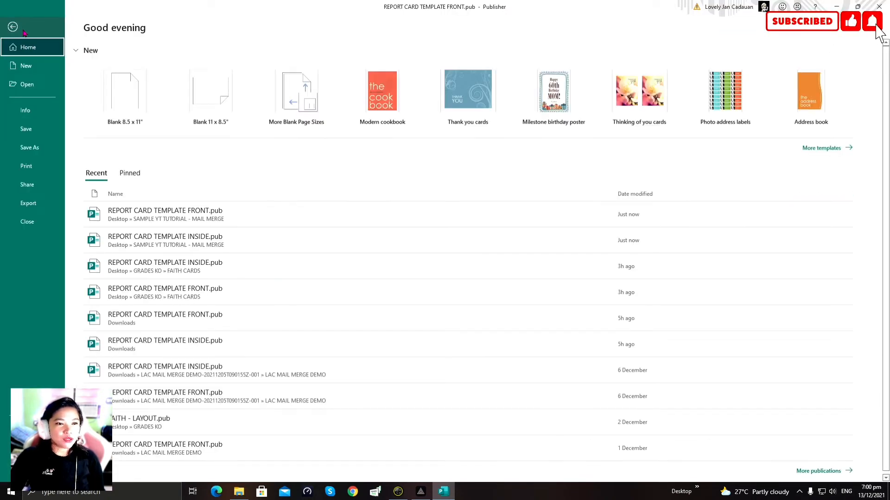
# Step: Preview the merged front report cards for printing and page ahead to record 4 of 43
pyautogui.click(42, 168)
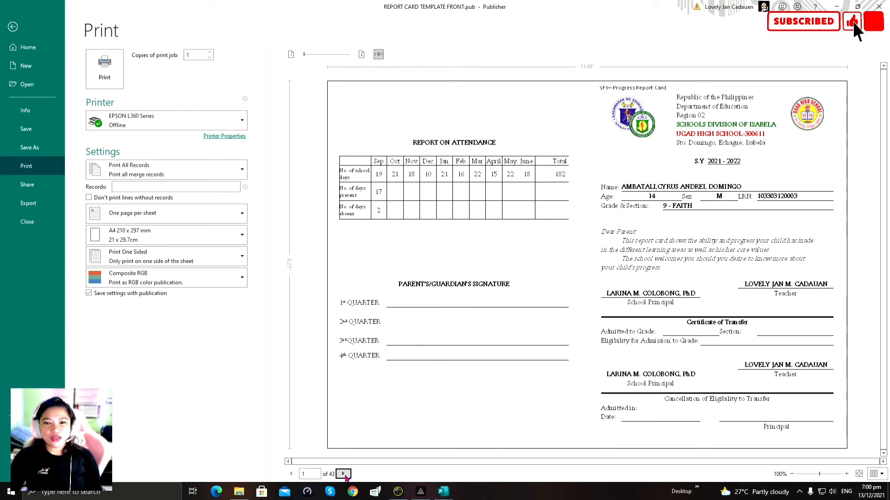
pyautogui.click(344, 474)
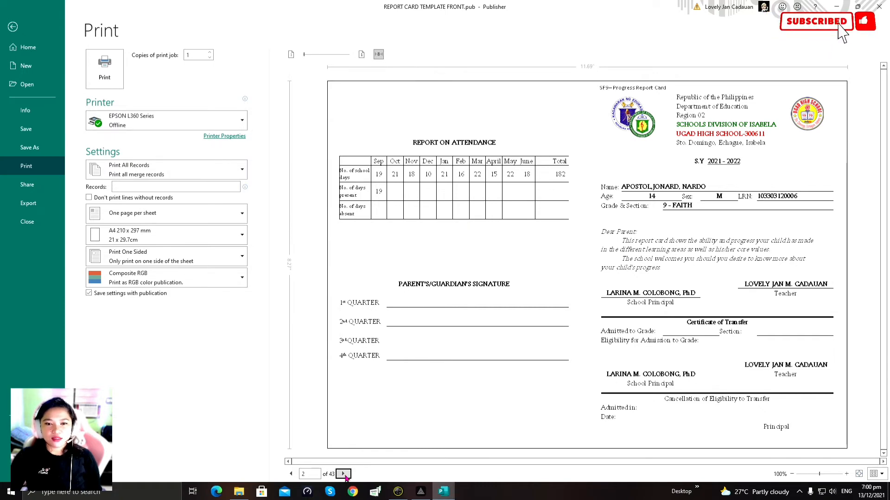
pyautogui.doubleClick(343, 474)
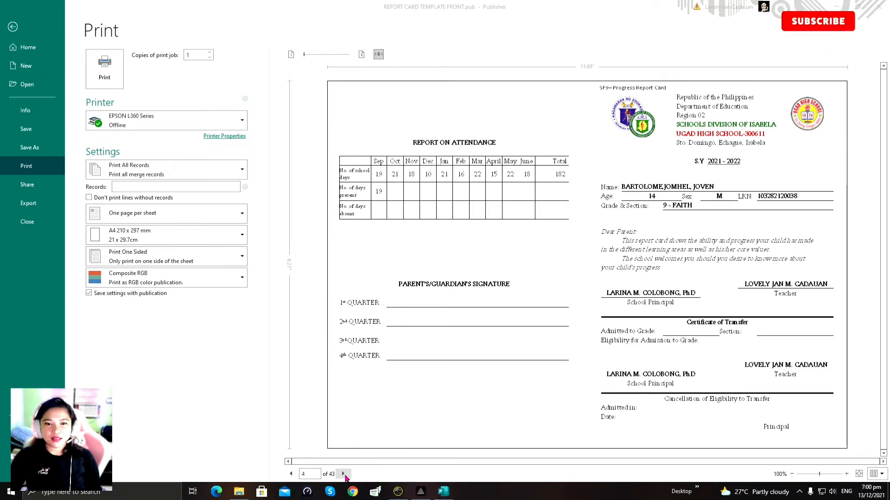